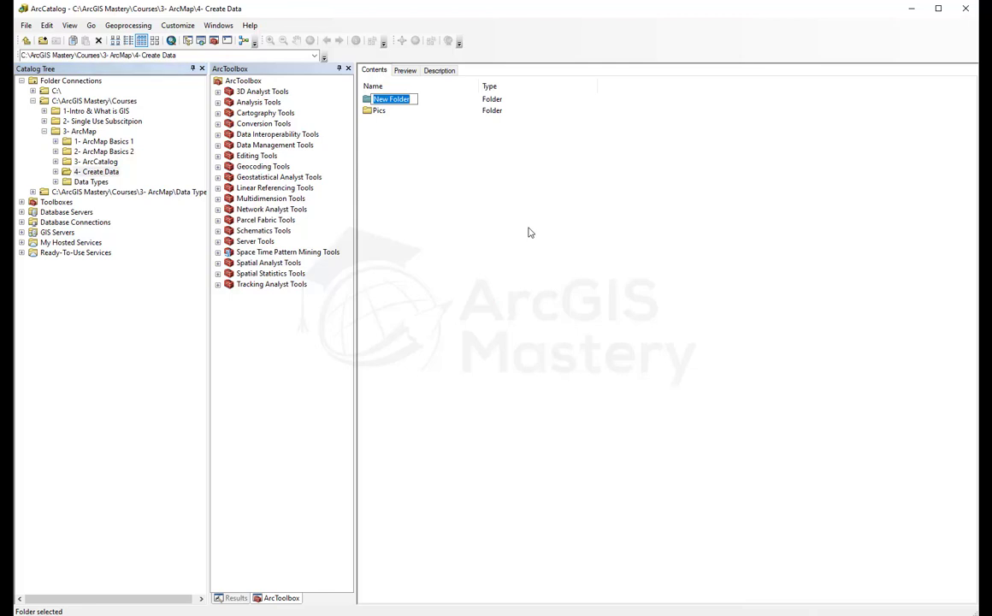
Step: Name the new folder 'Data' and open it from the Catalog Tree
type("Data")
key("Return")
key("Return")
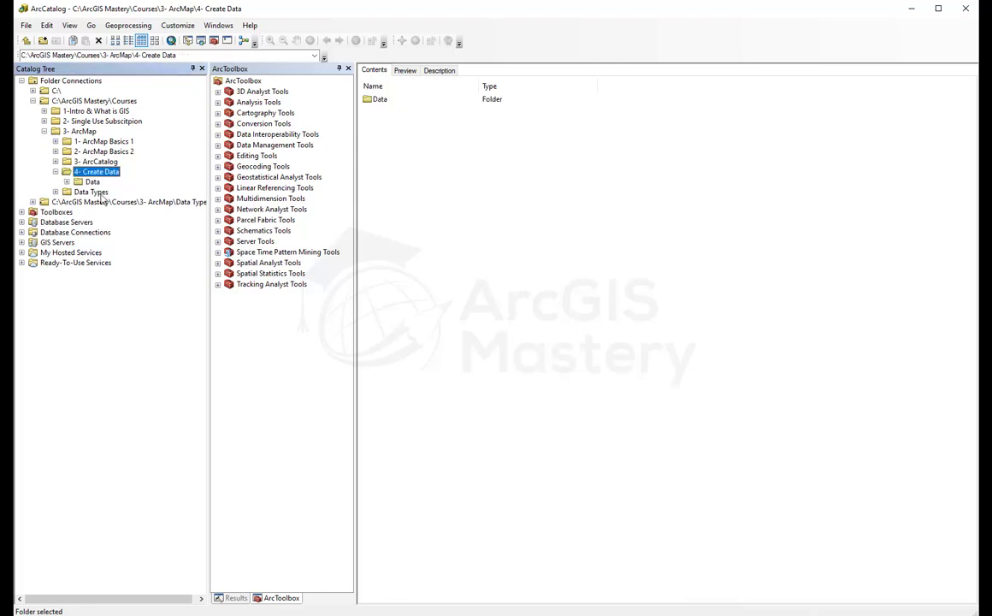
left_click(89, 183)
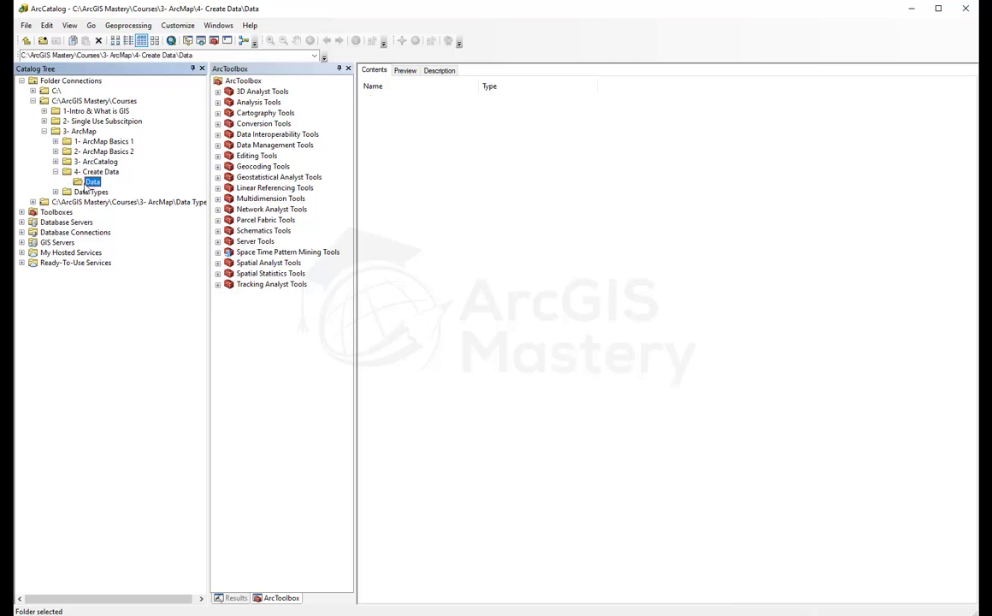
left_click(89, 183)
key("Return")
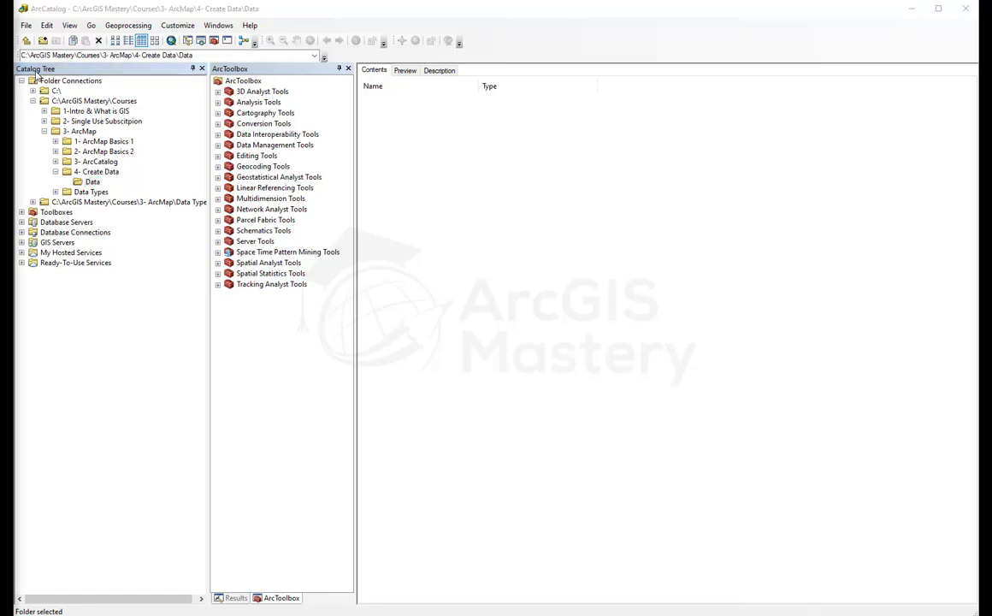
Step: Connect to the 4- Create Data\Data folder by pasting its path
left_click(43, 41)
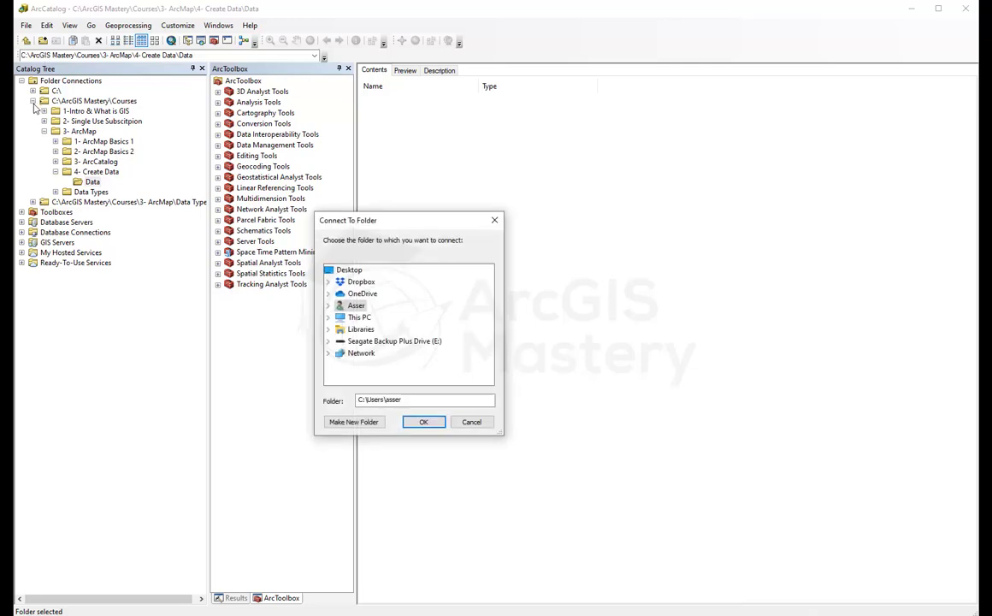
left_click_drag(405, 399, 271, 400)
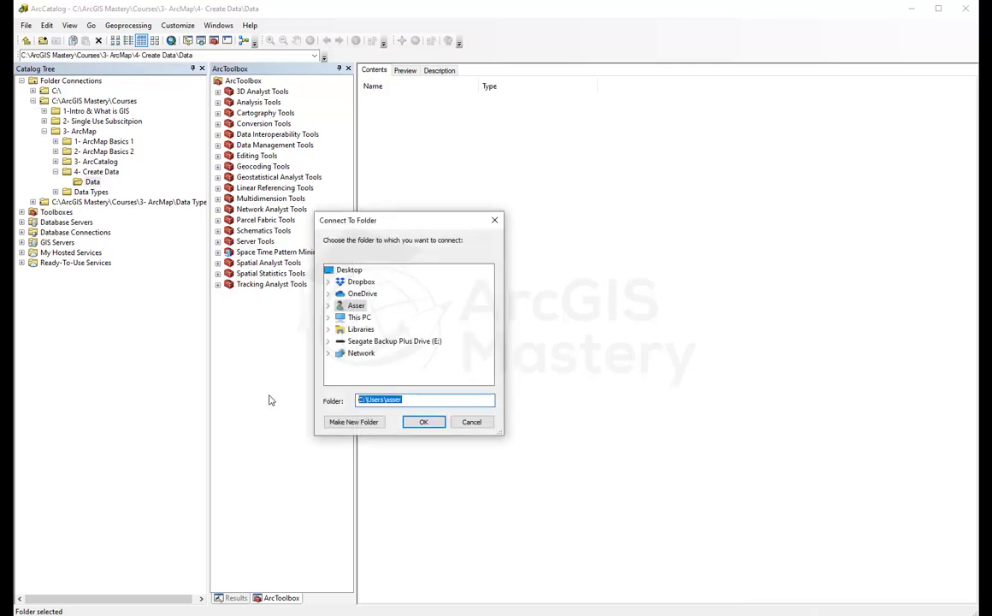
type("C:\\ArcGIS Mastery\\Courses\\3- ArcMap\\4- Create Data\\Data")
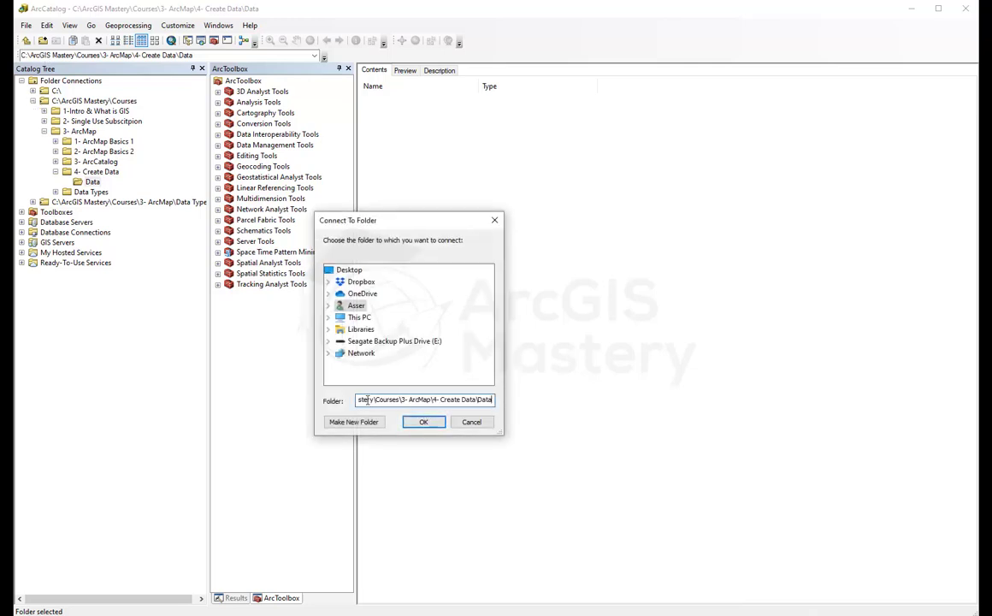
left_click_drag(368, 400, 467, 398)
left_click(427, 424)
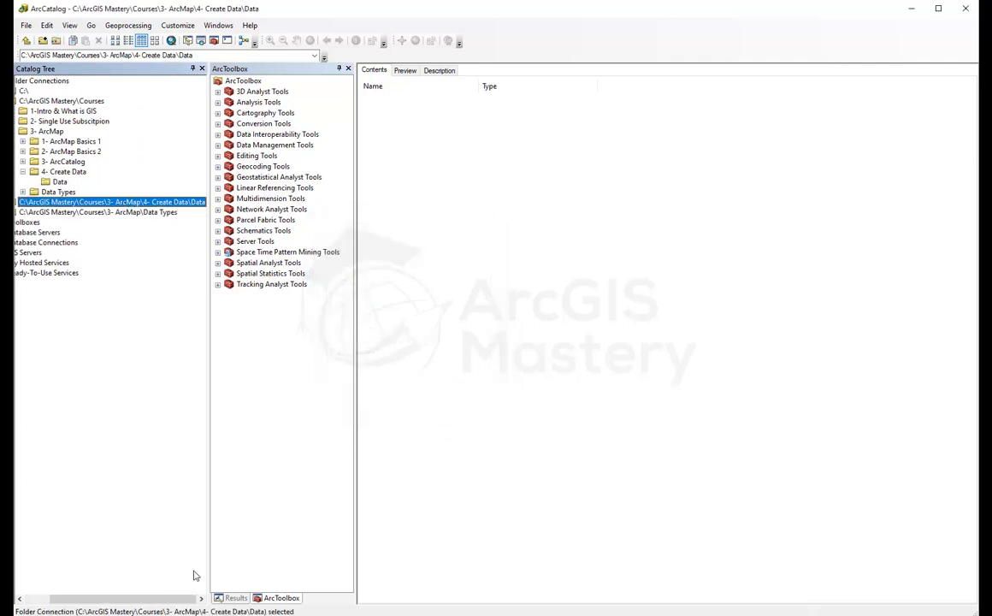
Step: Collapse the Courses connection and widen the Catalog Tree so the full path shows
left_click_drag(181, 601, 155, 601)
left_click(32, 101)
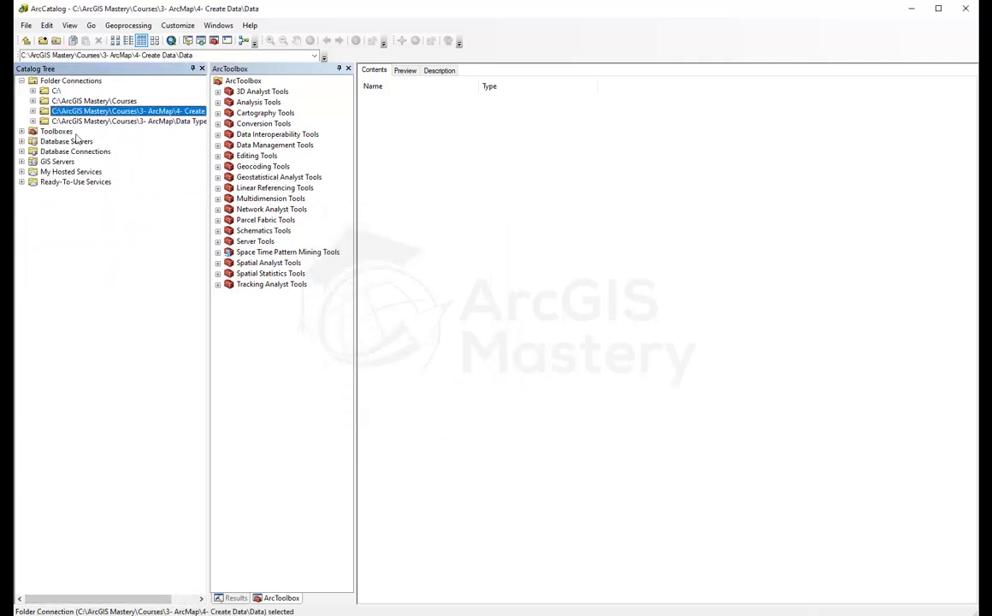
left_click(73, 111)
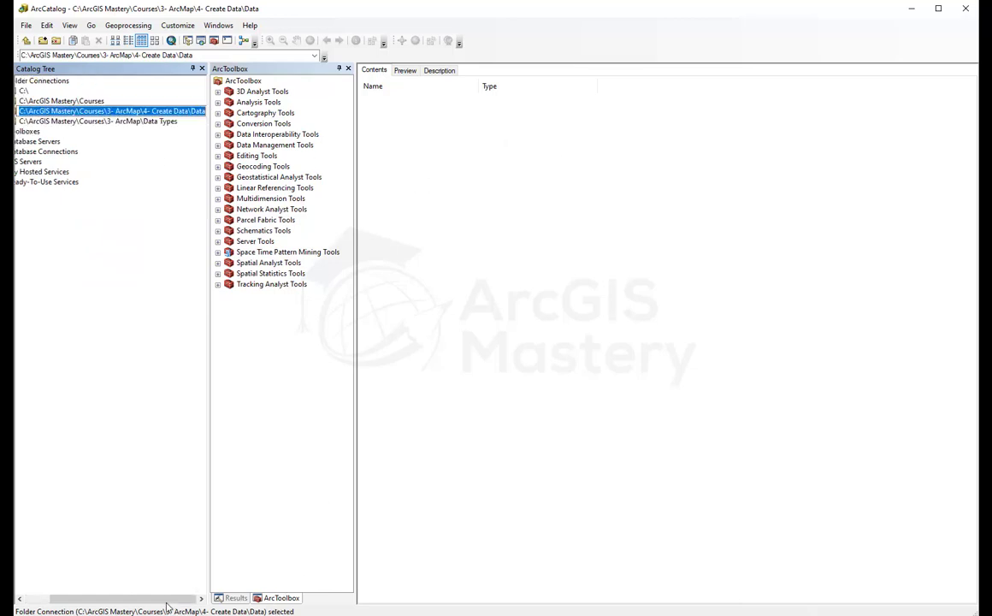
left_click_drag(132, 598, 109, 597)
left_click_drag(210, 491, 240, 499)
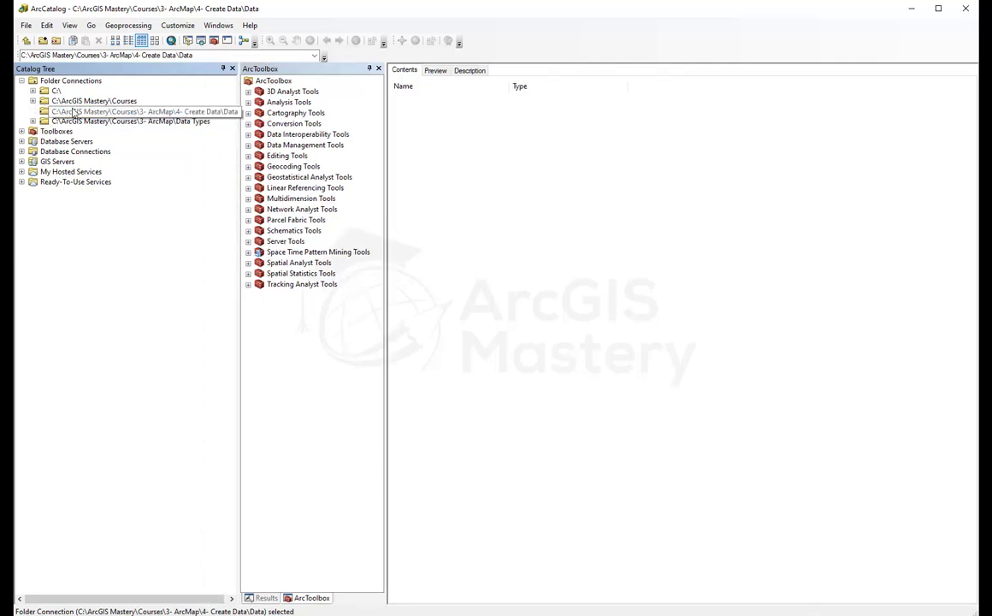
Step: Show the New submenu for the Data folder connection
right_click(449, 163)
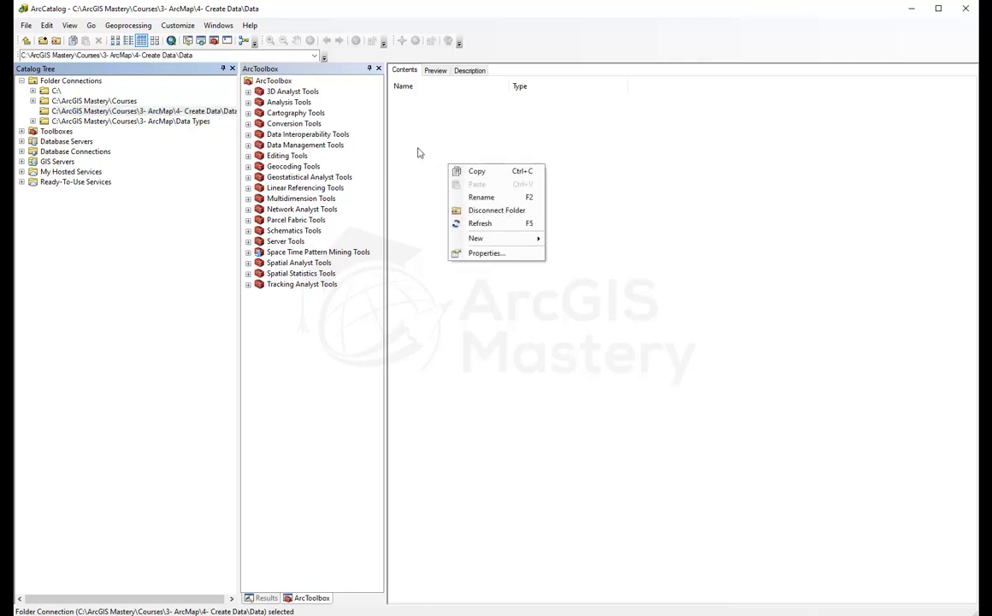
left_click(414, 143)
right_click(163, 112)
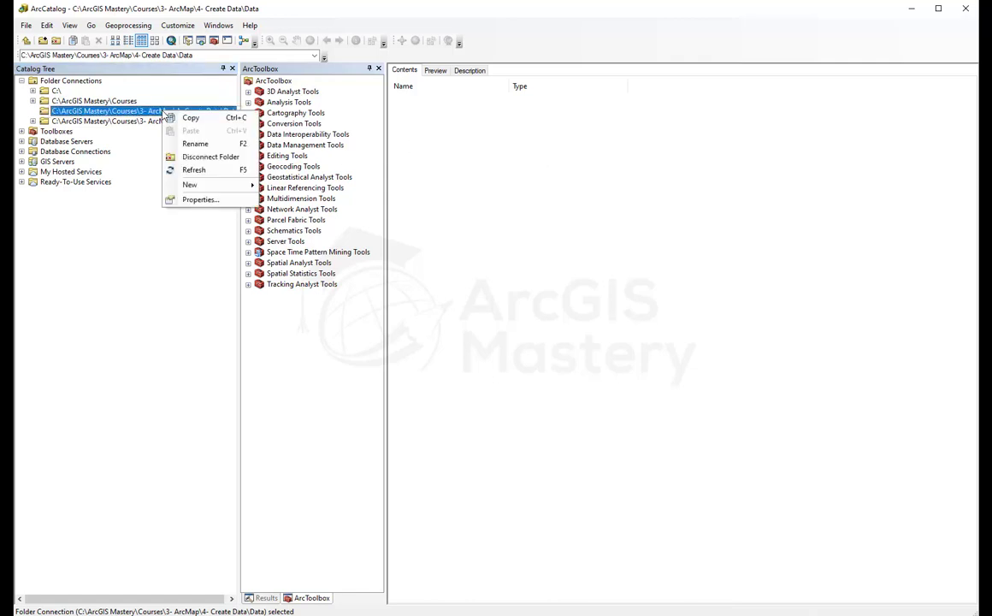
mouse_move(229, 190)
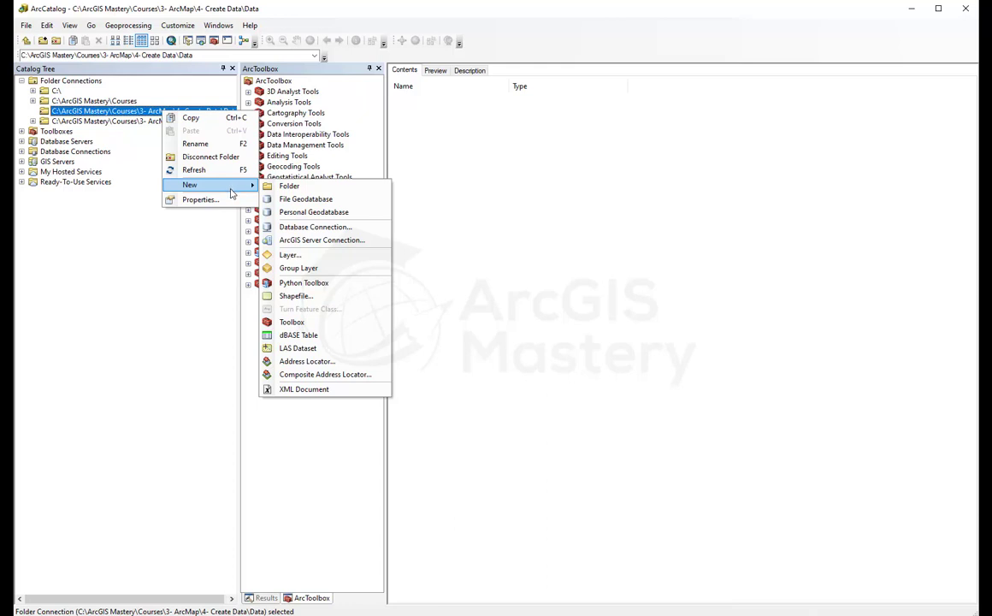
Step: Create the MyFileGDB file geodatabase in Data and expand it
left_click(306, 198)
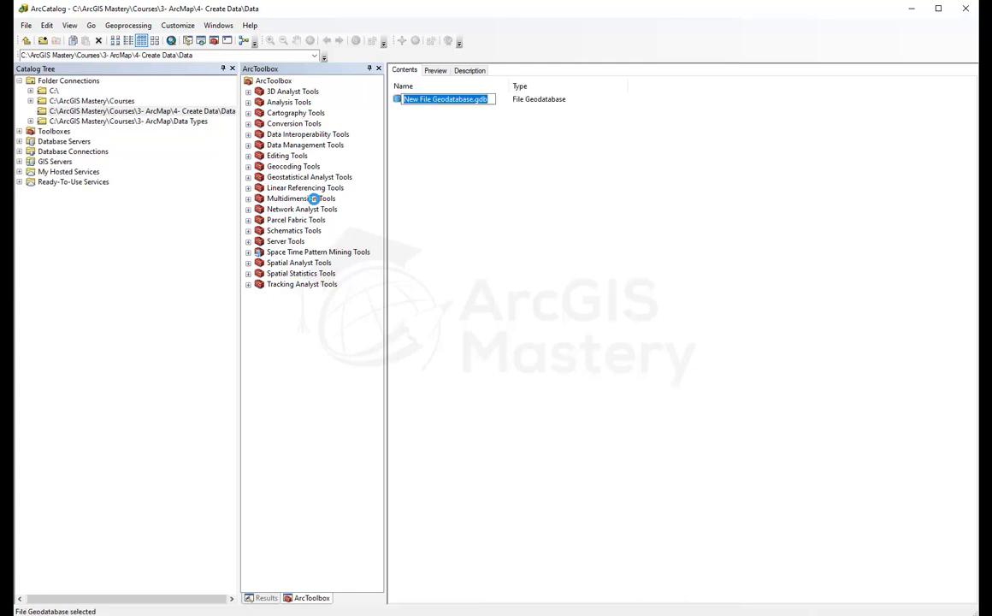
type("MyFile")
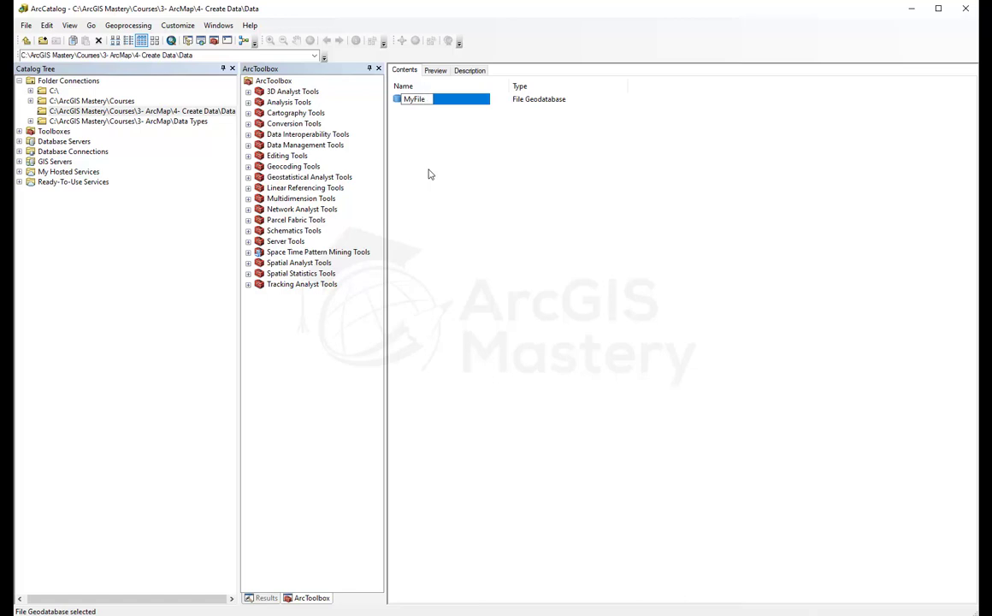
type("GDB")
key("Return")
double_click(418, 104)
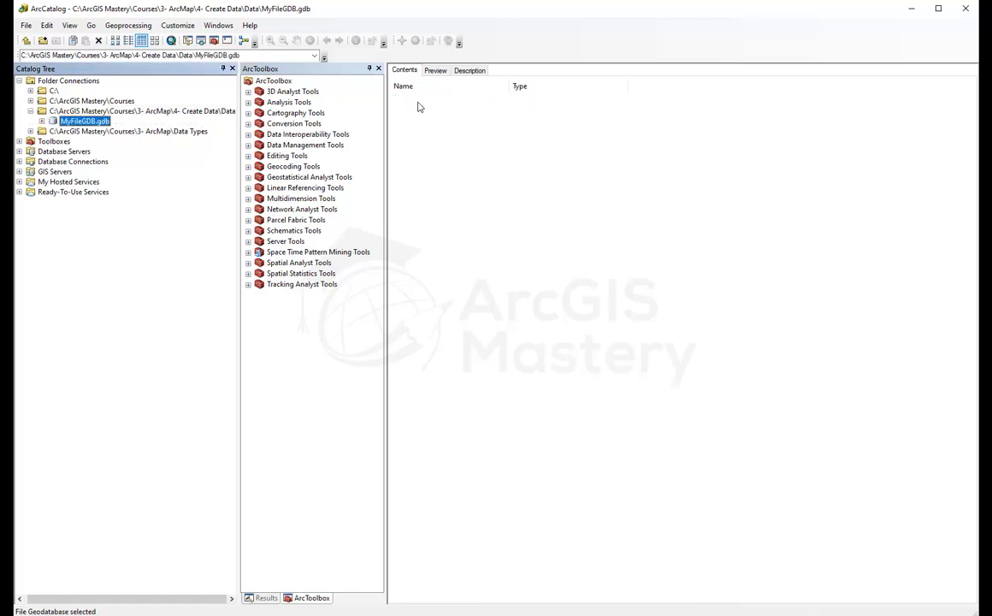
left_click(41, 121)
Step: Show the New submenu from MyFileGDB.gdb's empty Contents pane
right_click(421, 155)
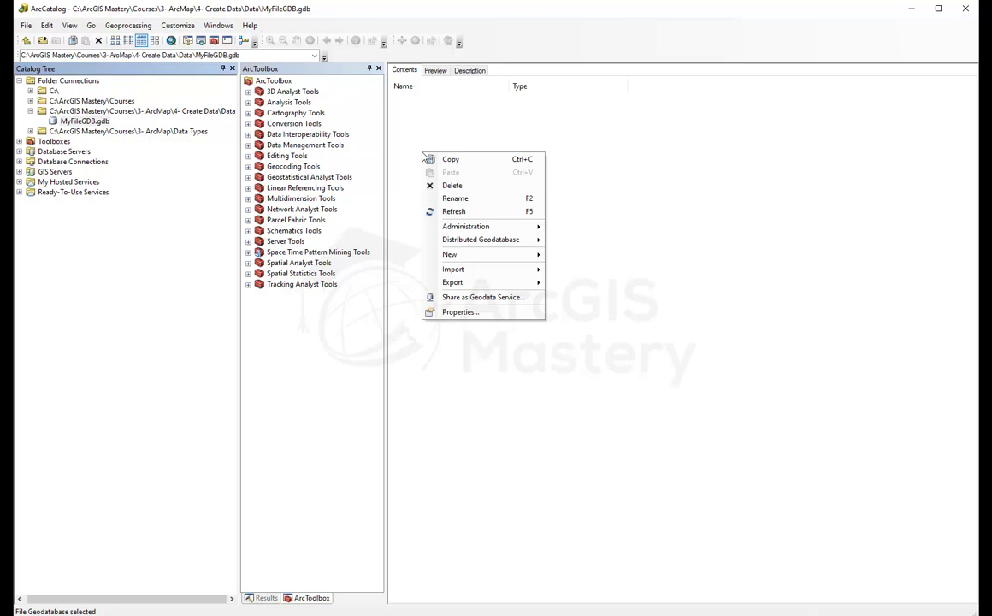
mouse_move(485, 257)
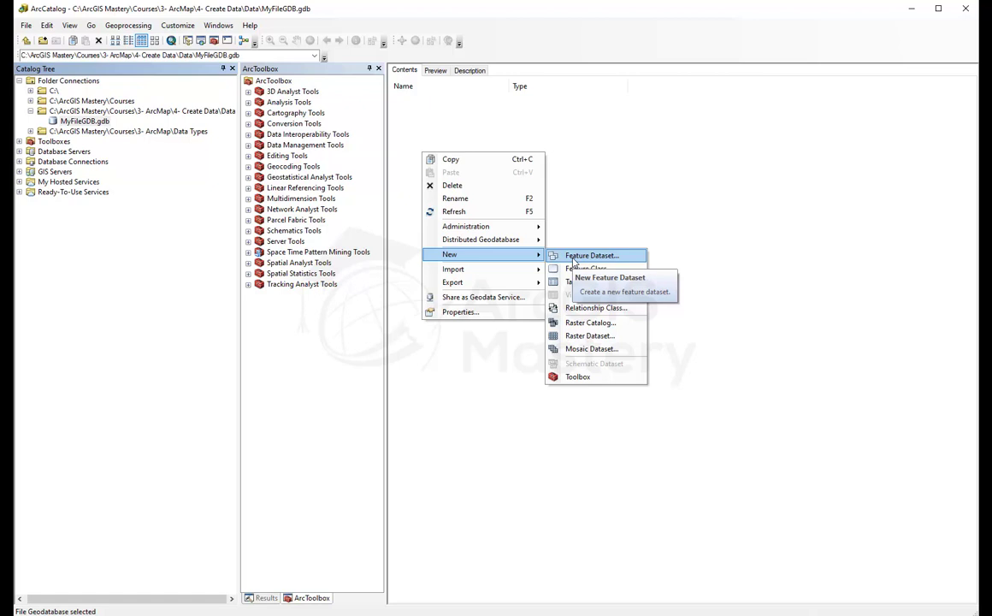
Step: Name the new feature dataset MyDataset and choose WGS 1984 World Mercator as its XY system
left_click(573, 260)
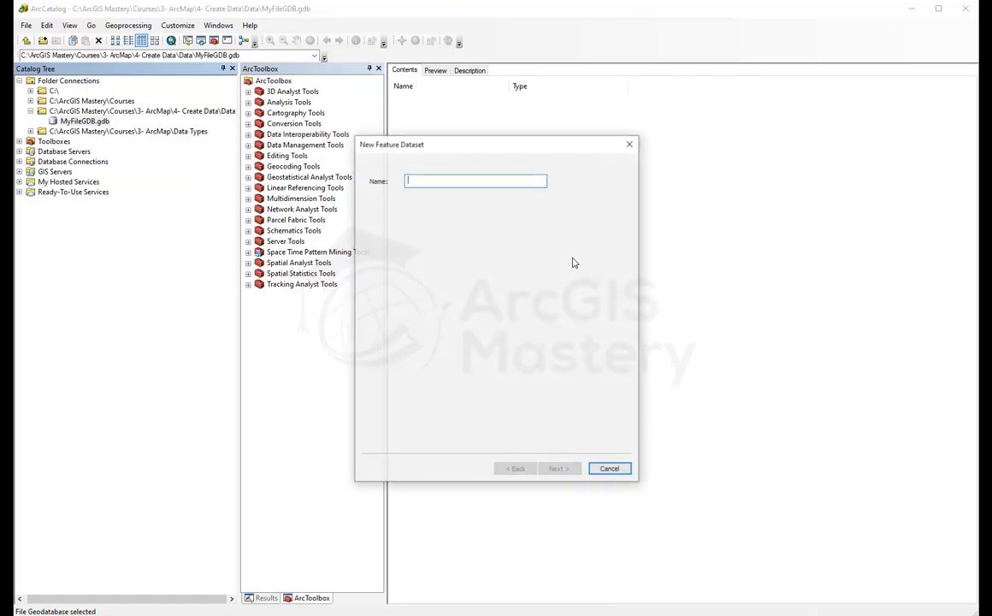
type("My")
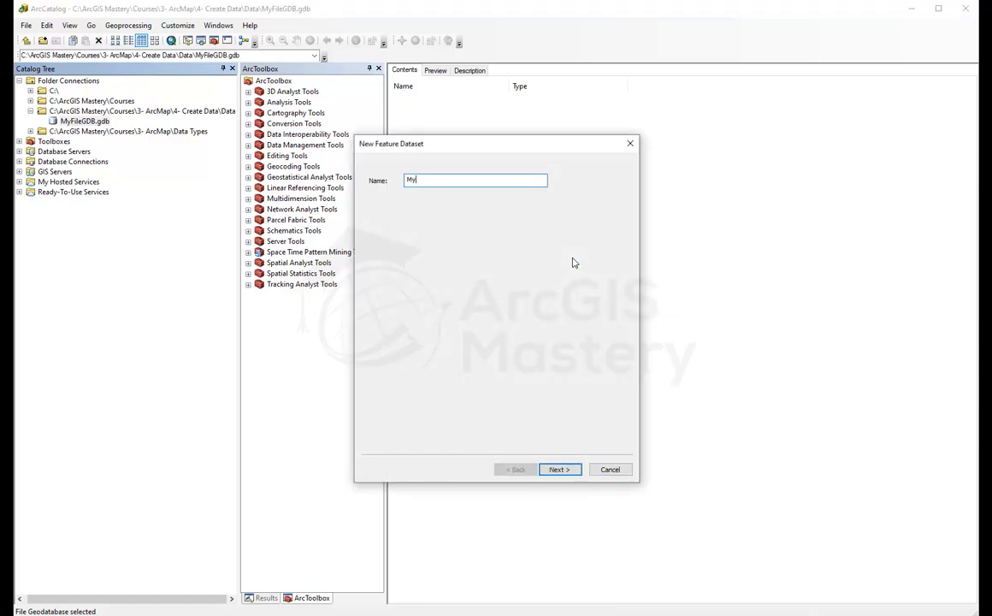
type("Dataset")
key("Return")
scroll(512, 282, "up", 10)
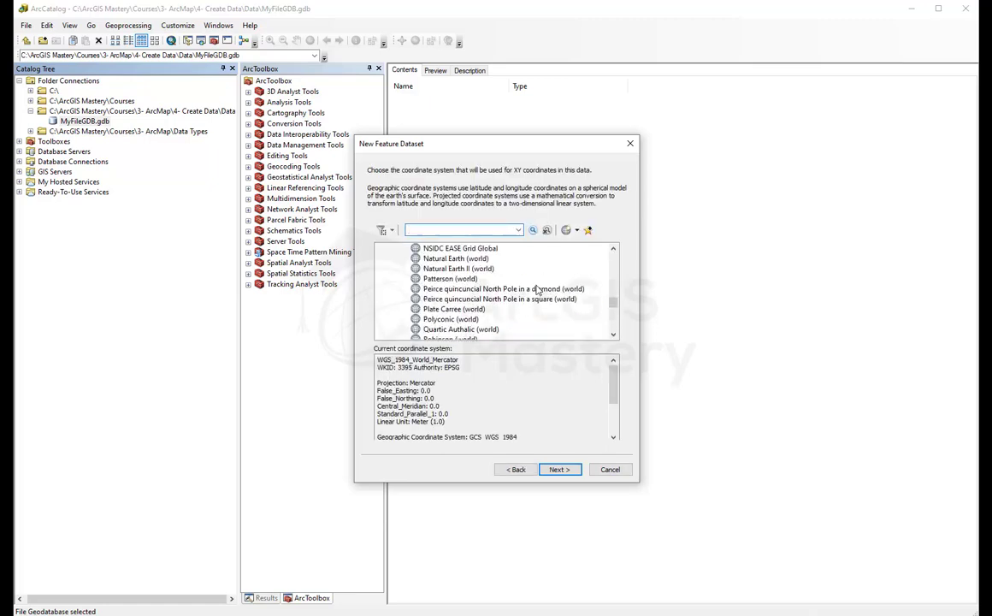
scroll(548, 290, "up", 15)
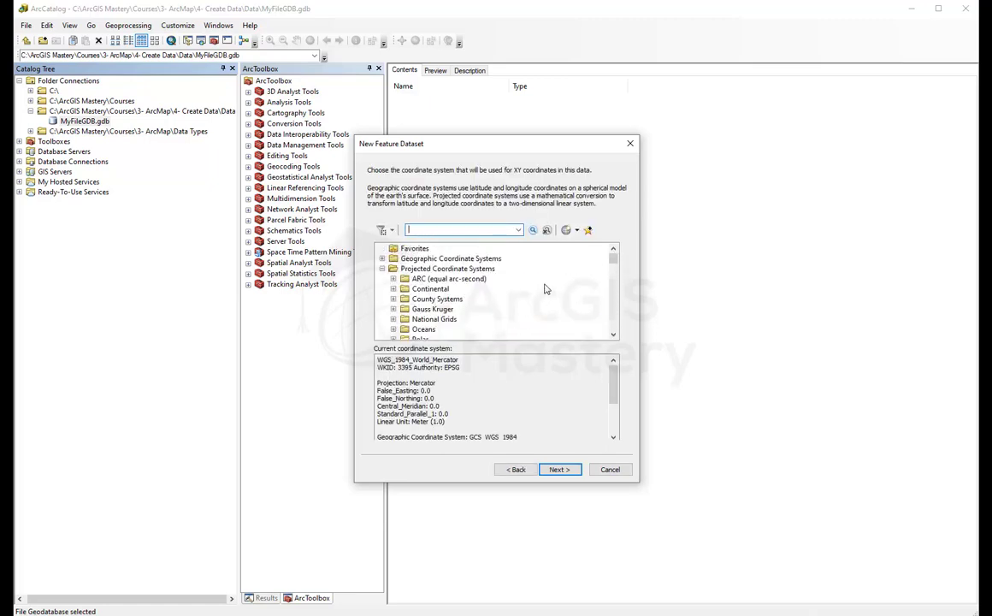
left_click(382, 269)
left_click(382, 269)
scroll(412, 292, "down", 3)
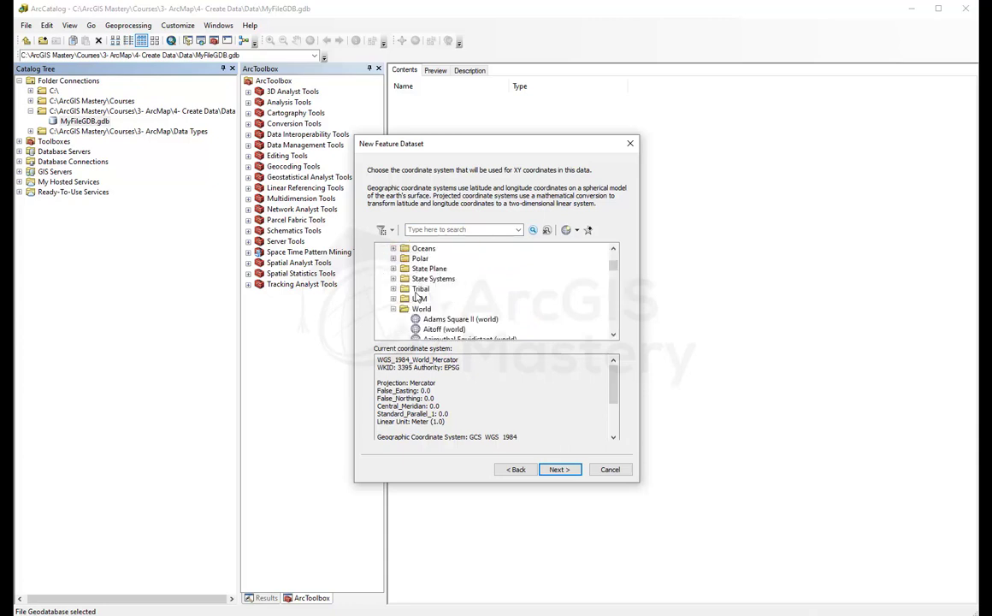
scroll(396, 283, "up", 3)
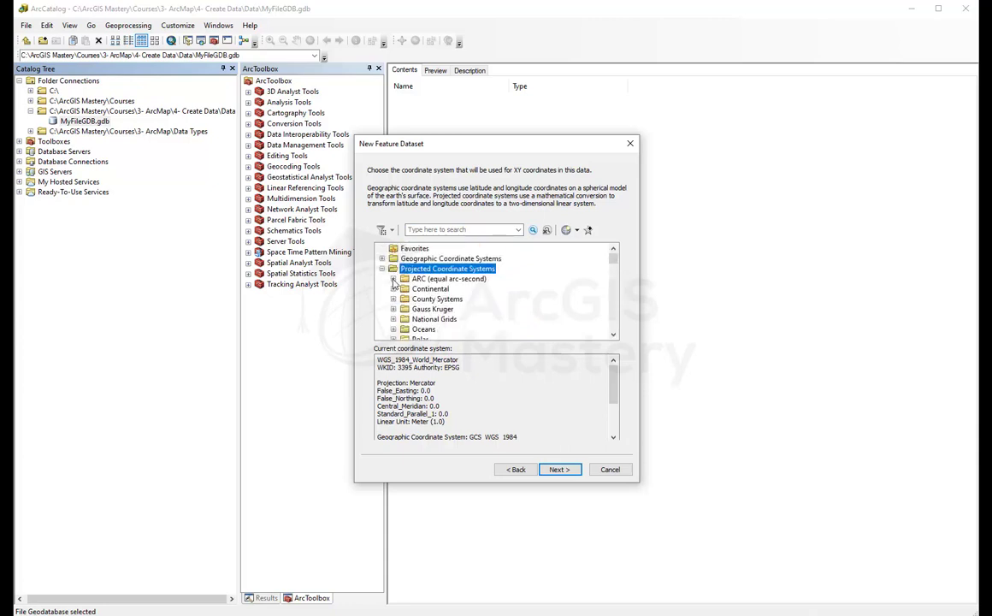
scroll(425, 280, "down", 6)
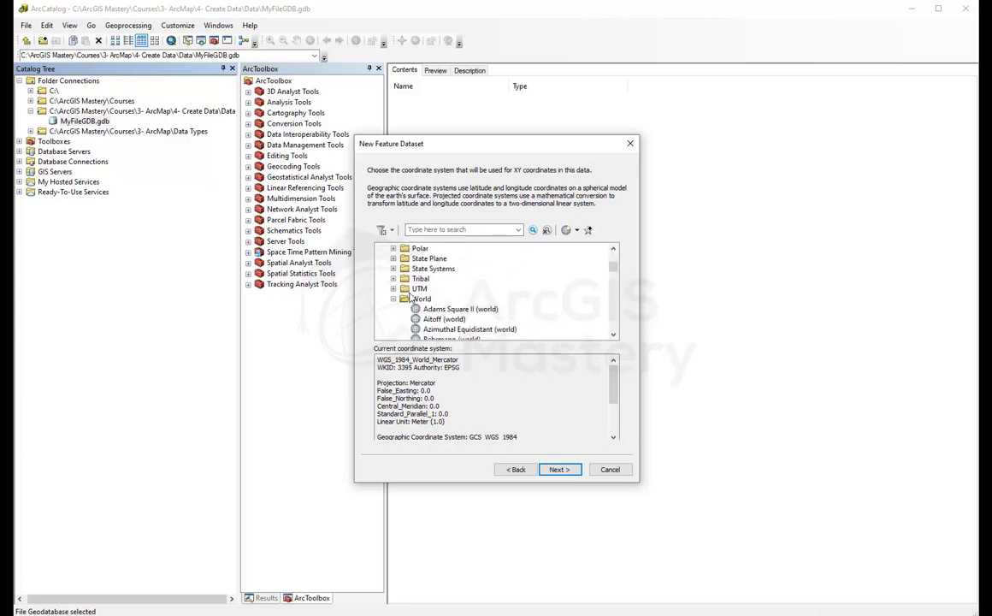
scroll(423, 307, "down", 15)
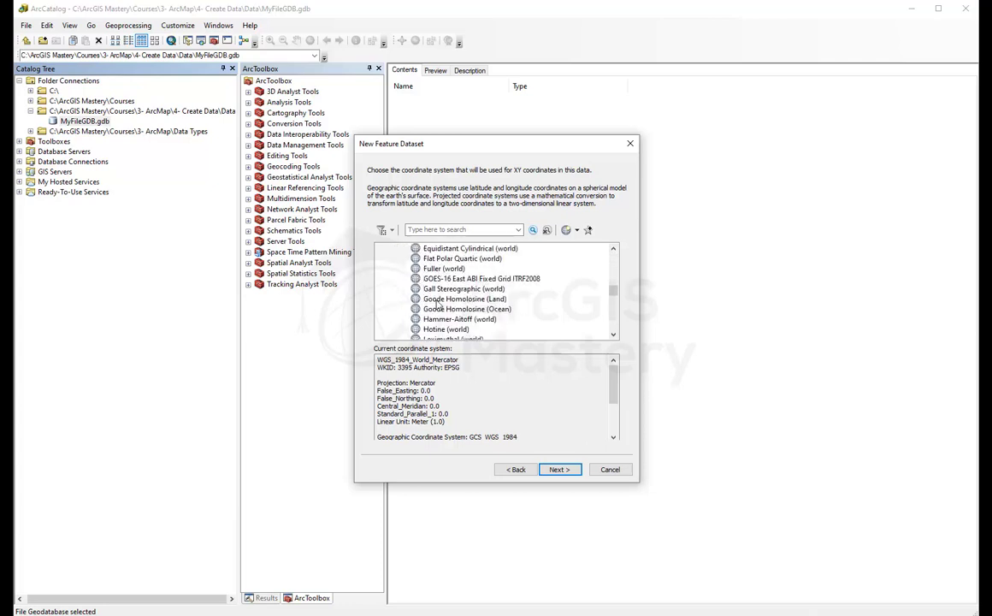
scroll(442, 304, "up", 1)
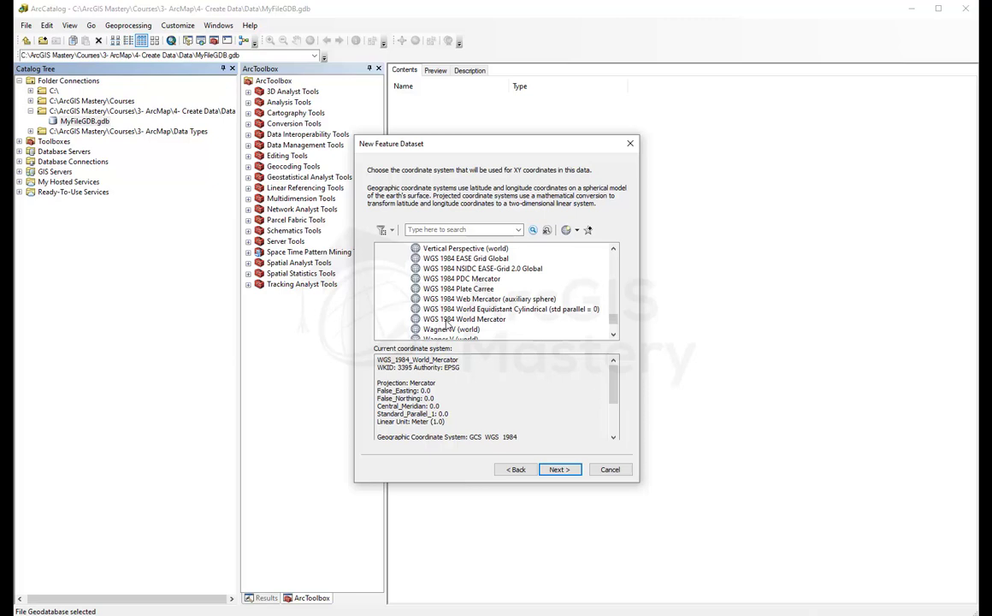
left_click(445, 321)
Step: Keep the default vertical system and tolerances, and finish creating MyDataset
left_click(561, 470)
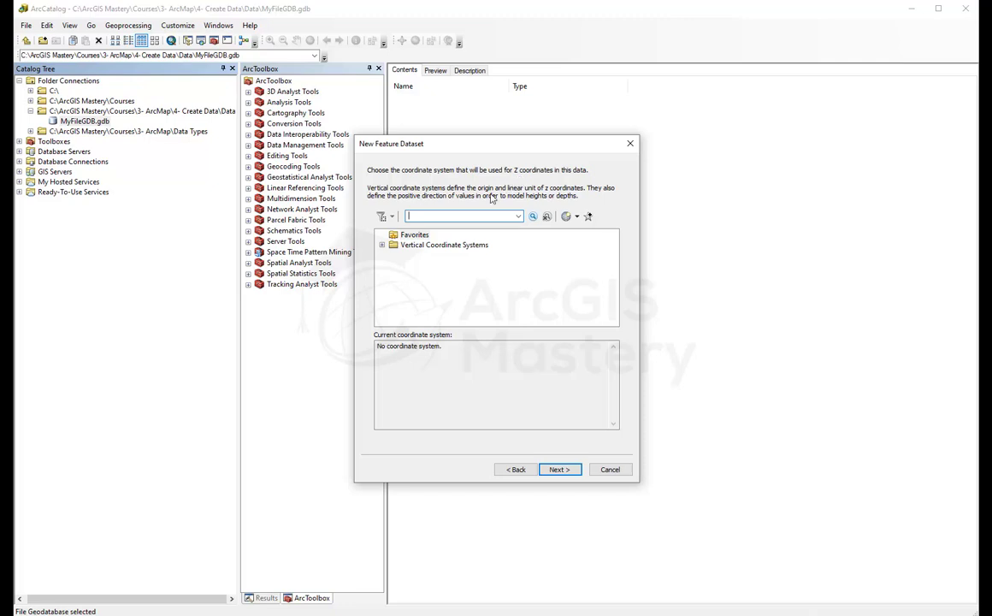
left_click(557, 470)
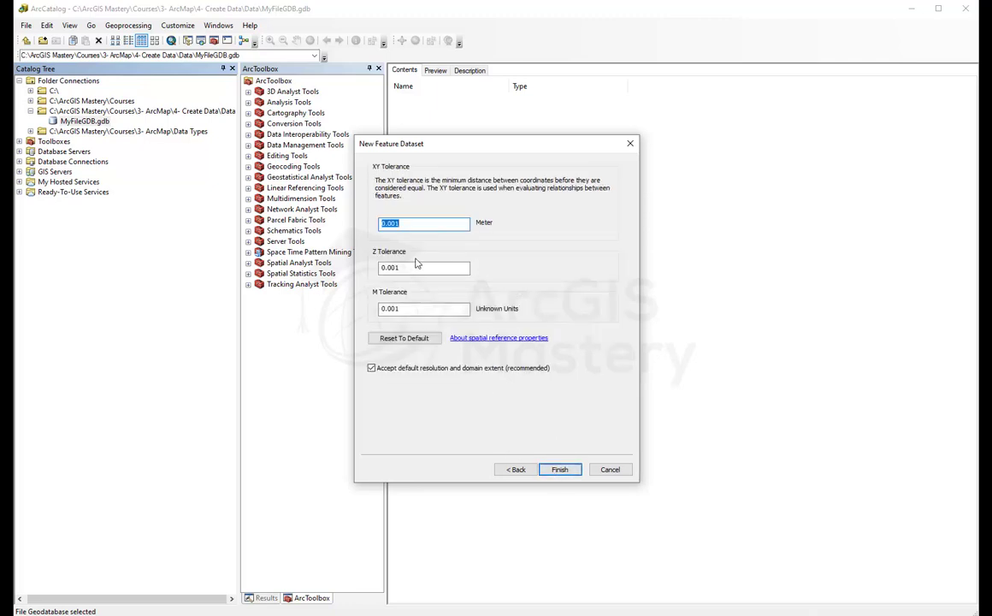
left_click(569, 473)
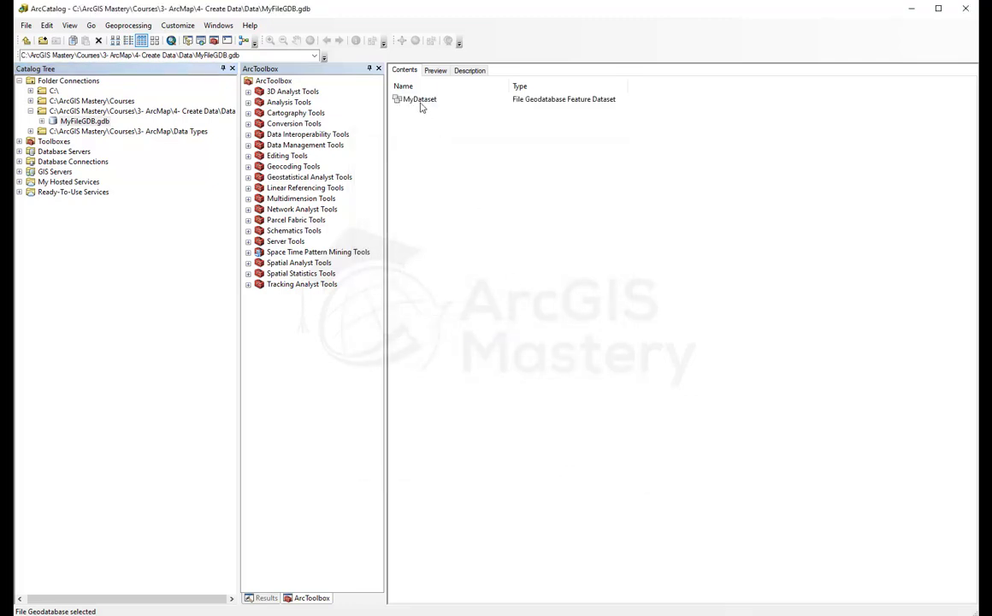
Step: Open MyDataset and show its New submenu, with Network Dataset greyed out
double_click(419, 101)
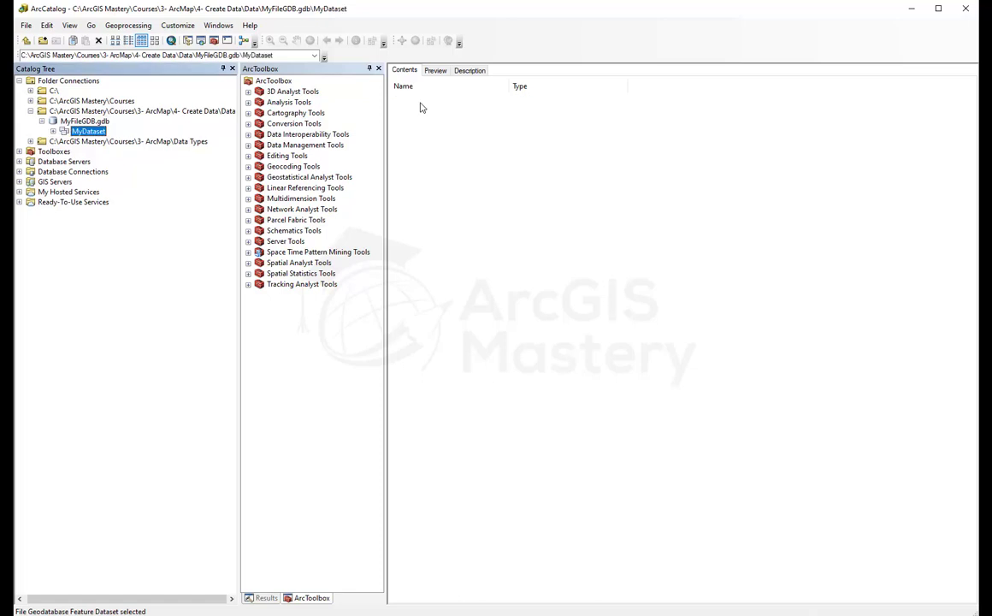
right_click(437, 182)
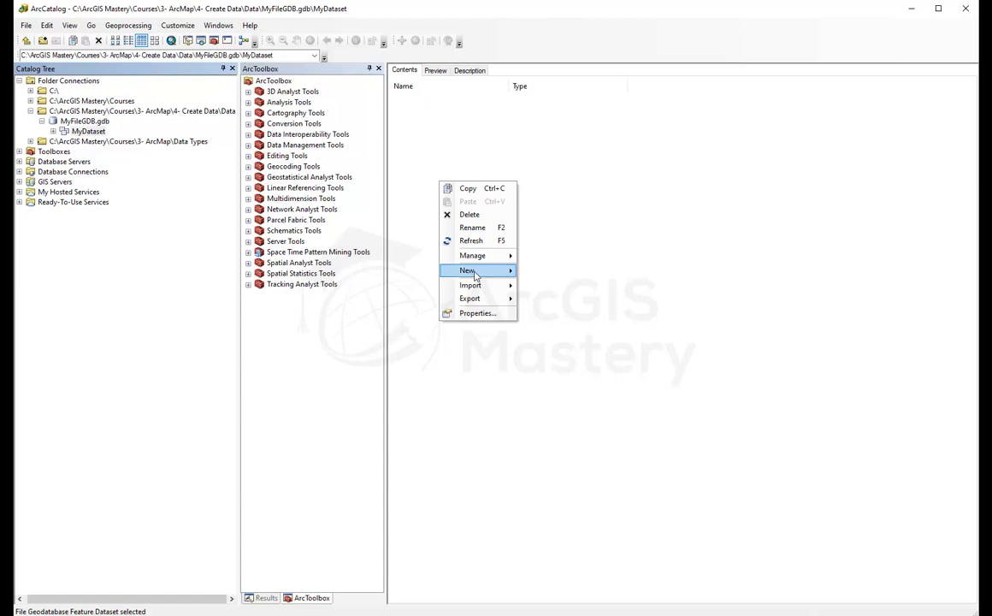
mouse_move(475, 274)
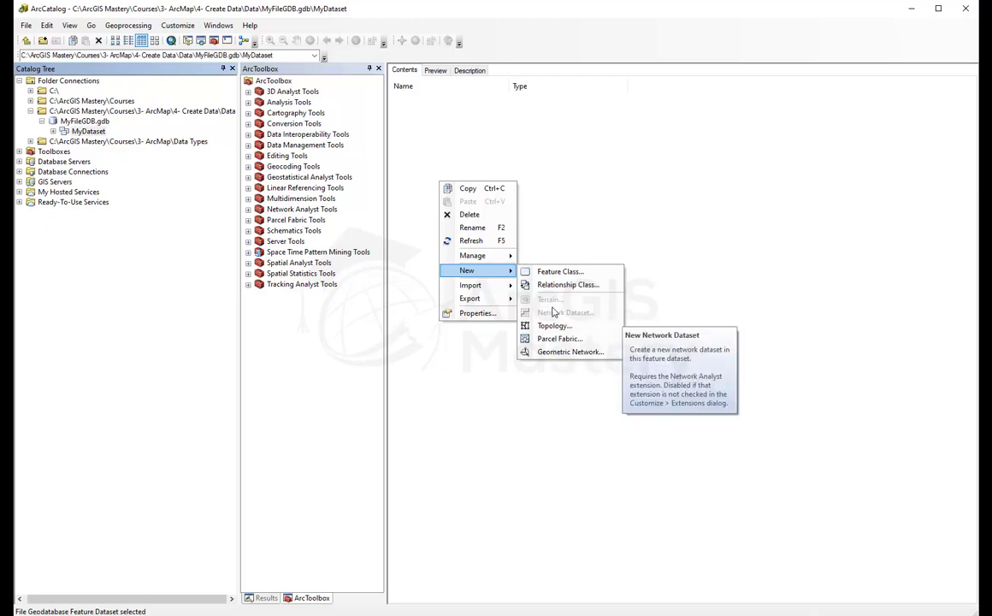
Step: Enable 3D, Geostatistical, Network, Publisher, Schematics, Spatial and Tracking Analyst extensions
left_click(560, 205)
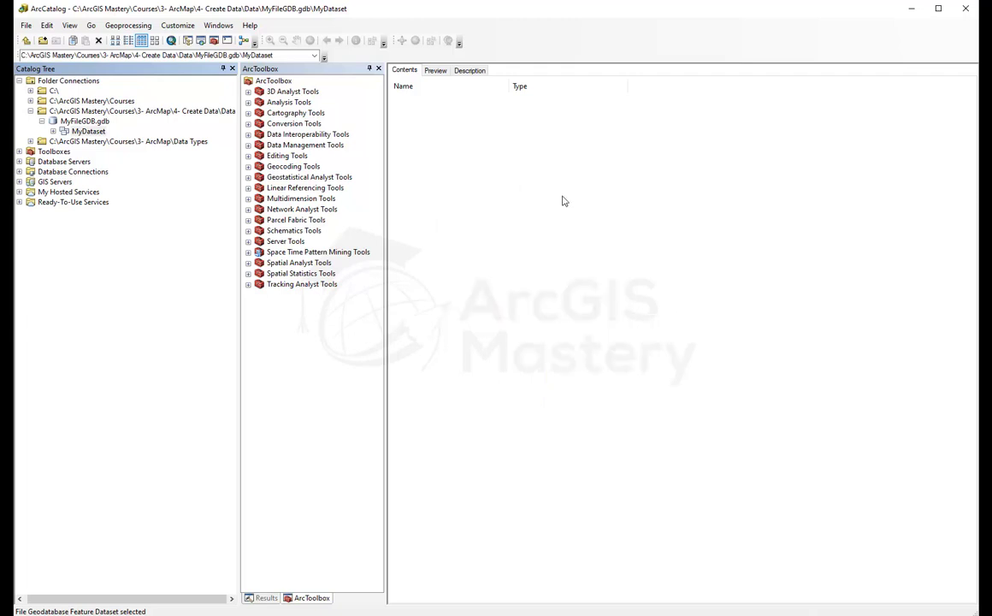
left_click(172, 25)
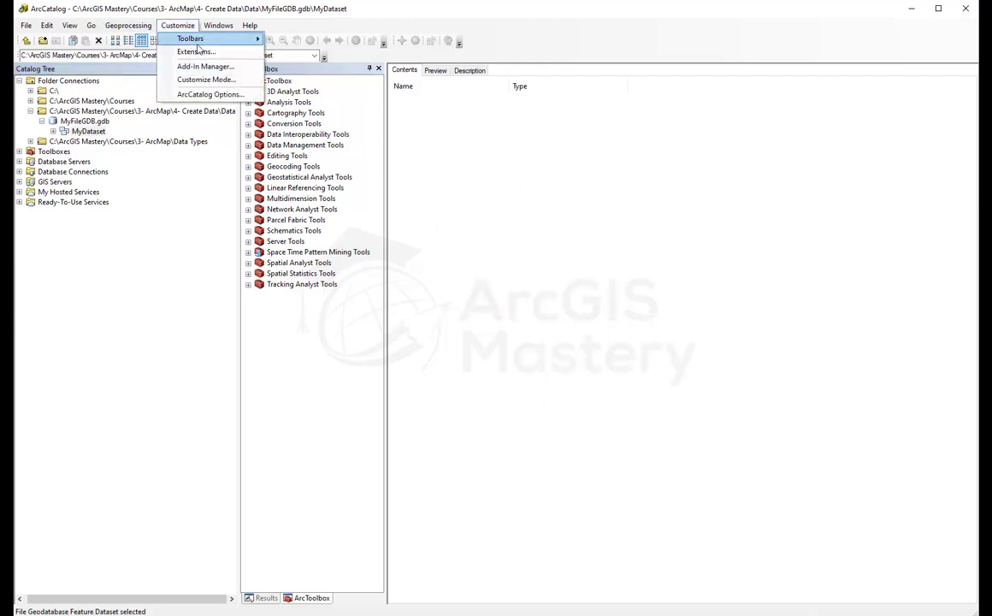
left_click(193, 51)
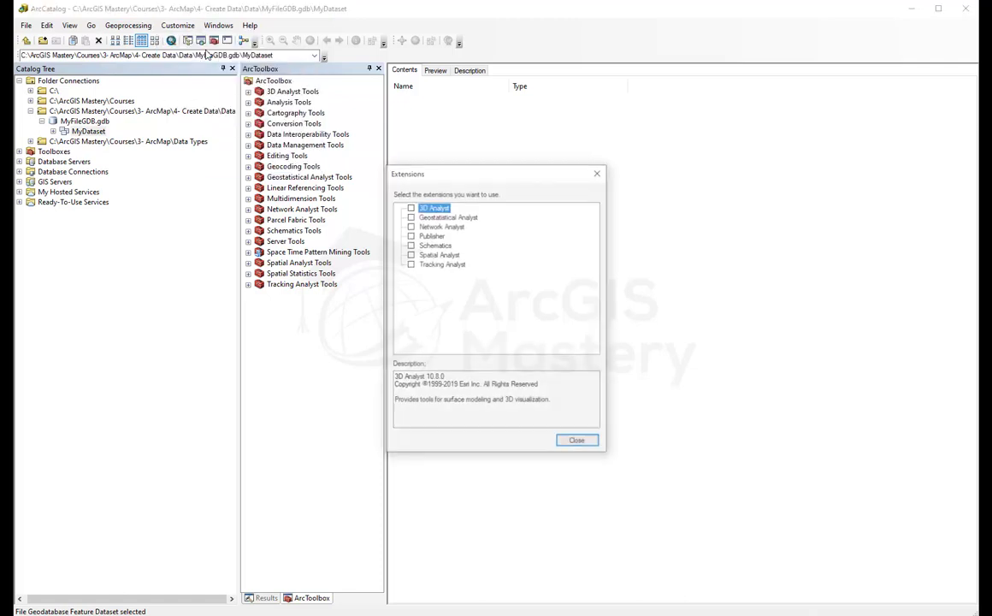
left_click(410, 207)
left_click(410, 216)
left_click(409, 226)
left_click(410, 235)
left_click(410, 245)
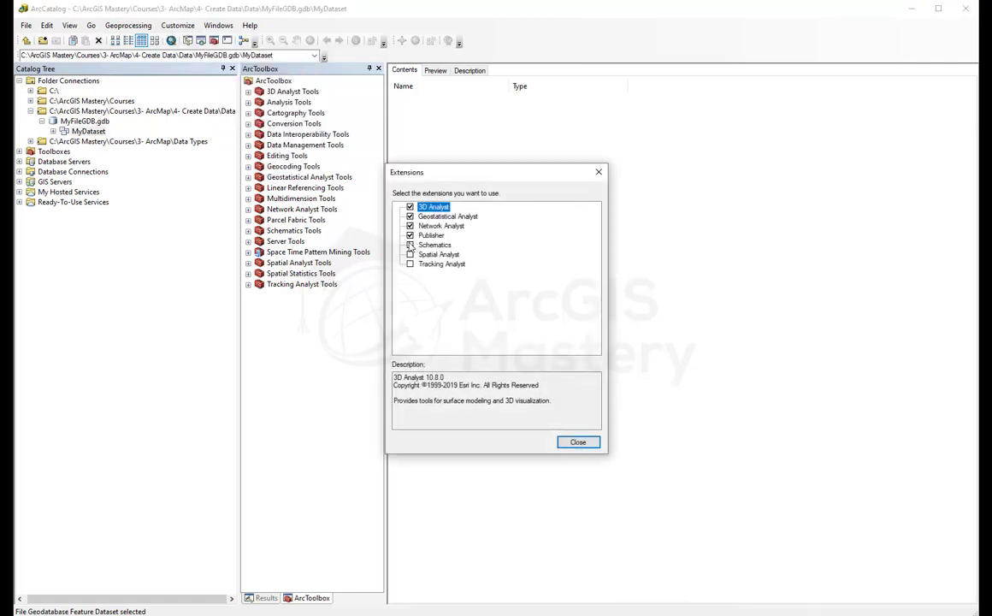
left_click(409, 254)
left_click(410, 263)
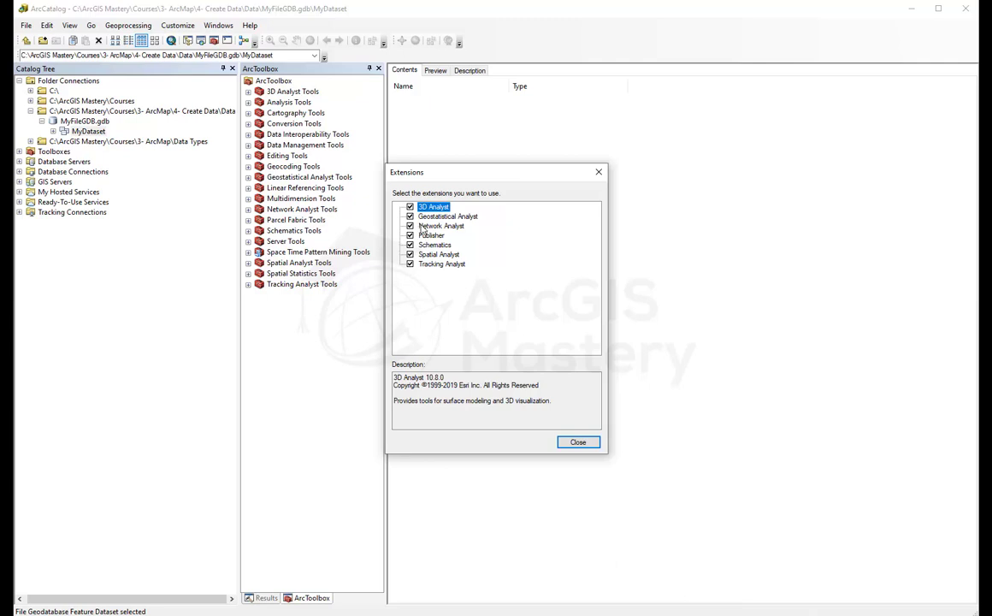
left_click(575, 448)
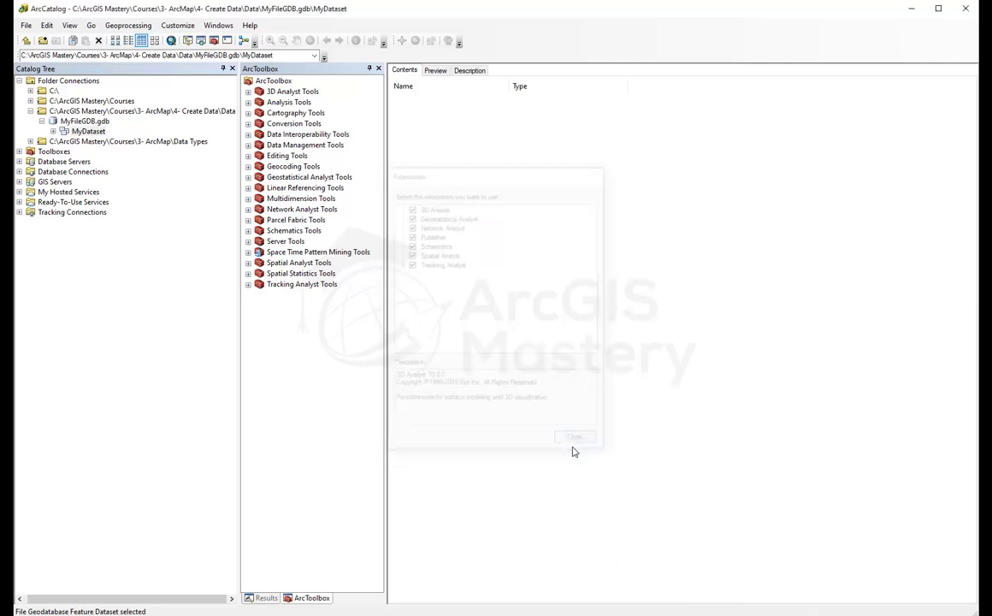
Step: Start a new feature class in MyDataset named STREETS with alias Streets
right_click(446, 151)
mouse_move(470, 238)
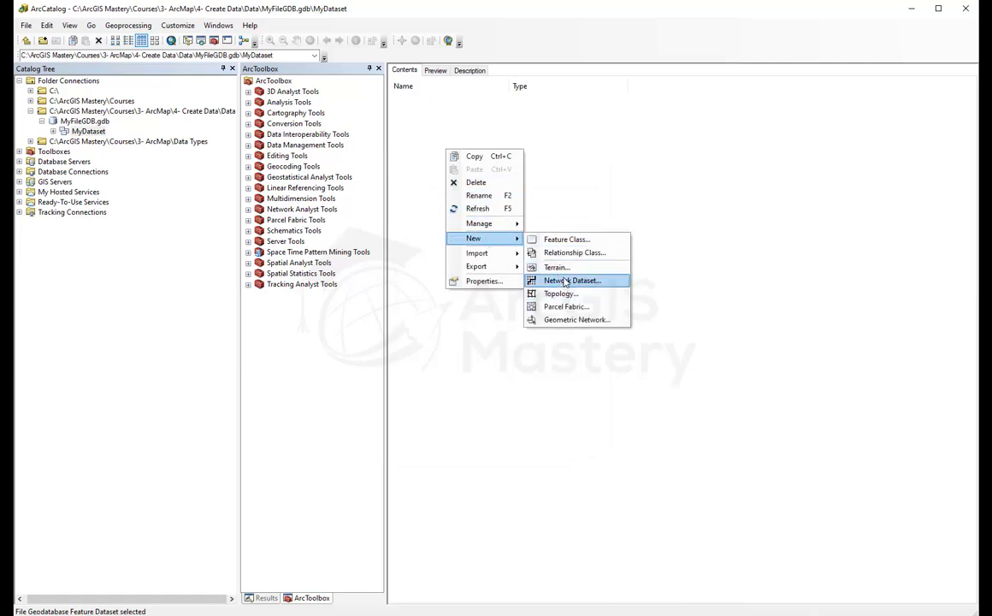
right_click(568, 154)
right_click(436, 160)
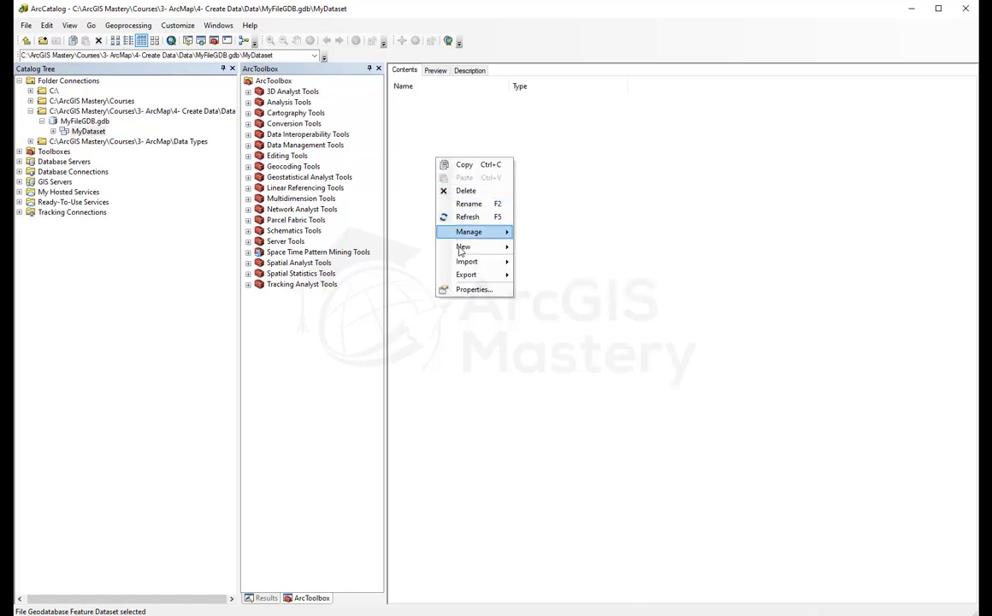
mouse_move(487, 247)
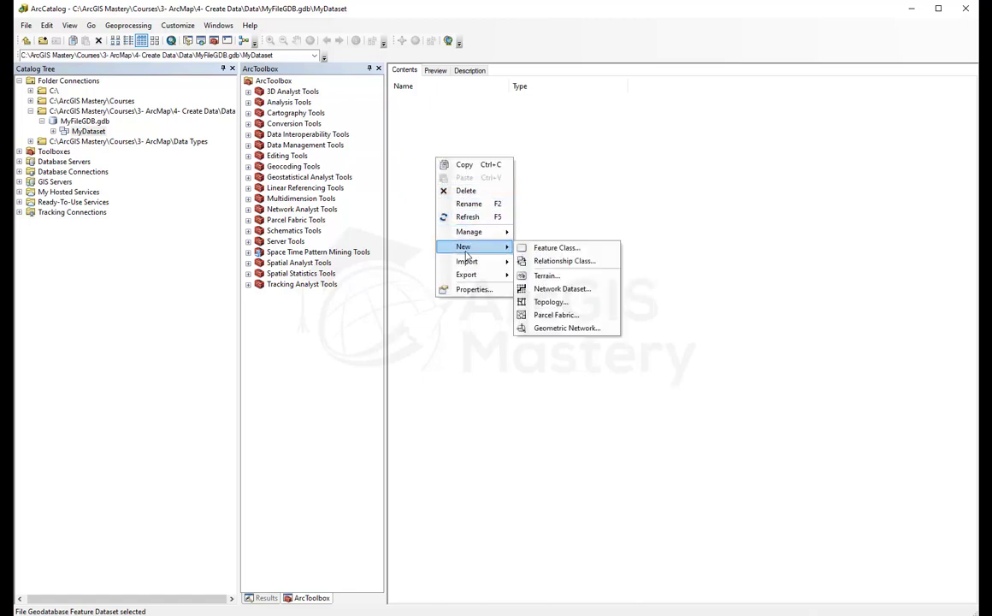
left_click(535, 251)
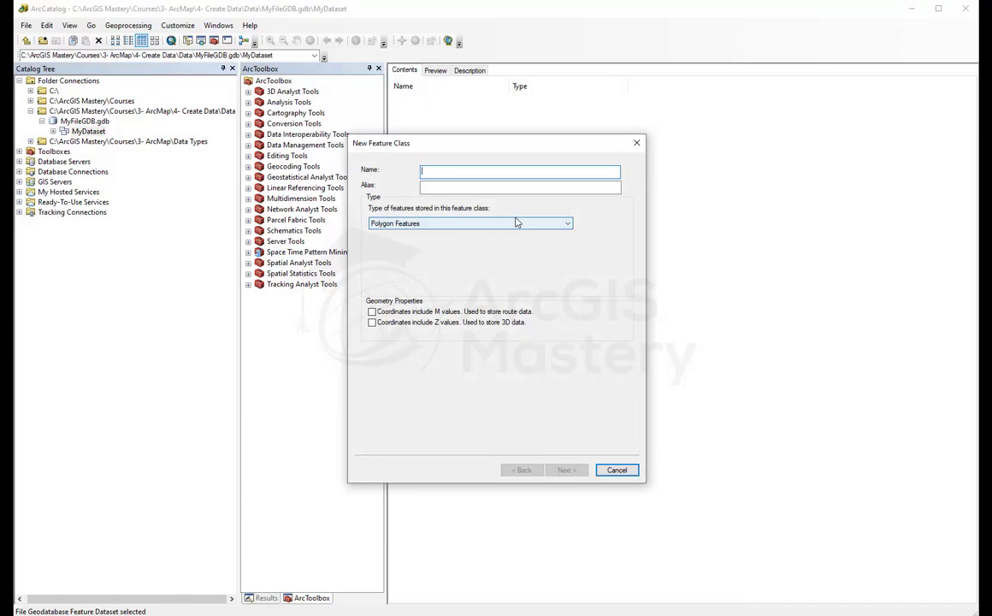
type("Streets")
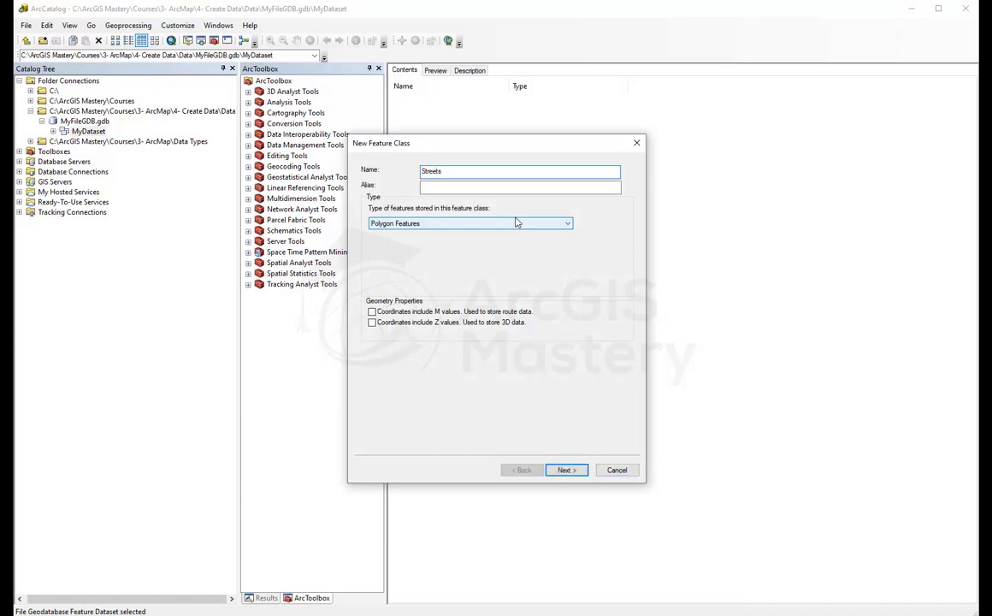
left_click_drag(446, 171, 309, 145)
type("STREET")
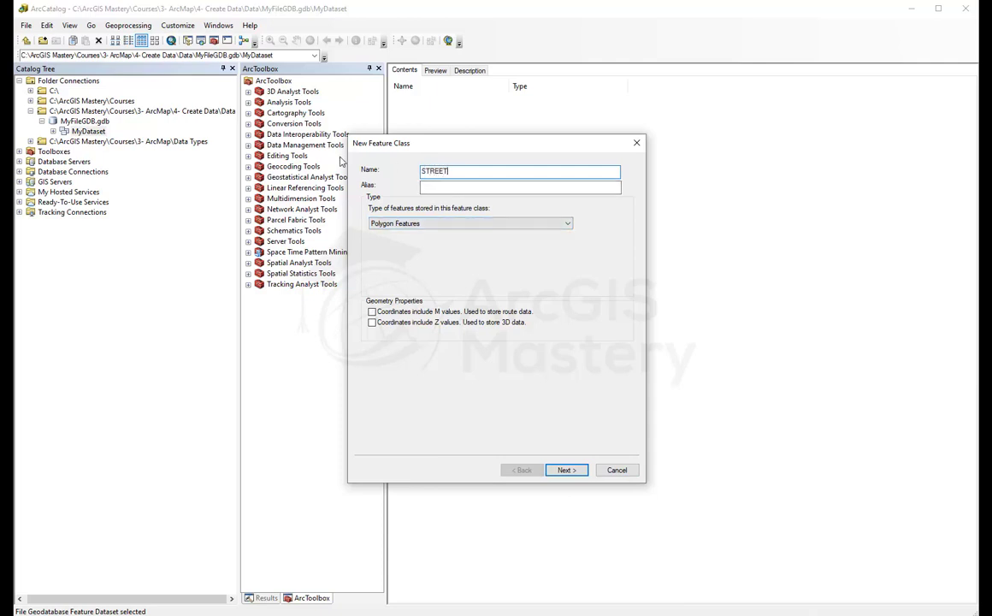
key("Tab")
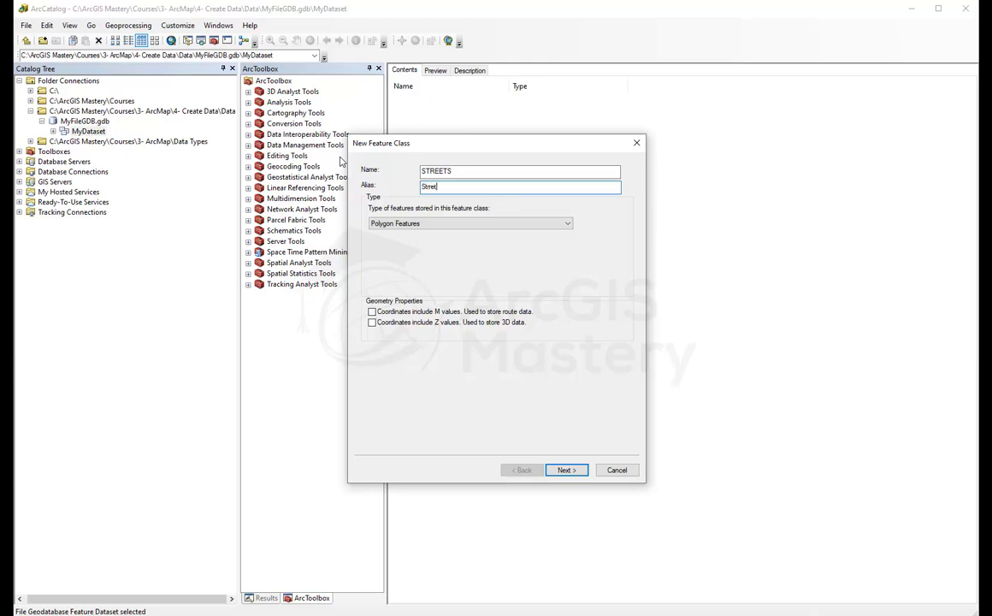
key("BackSpace")
key("BackSpace")
key("BackSpace")
key("BackSpace")
key("BackSpace")
type("s")
Step: Make STREETS a line feature class with M values, keeping default tolerance and storage
left_click(455, 227)
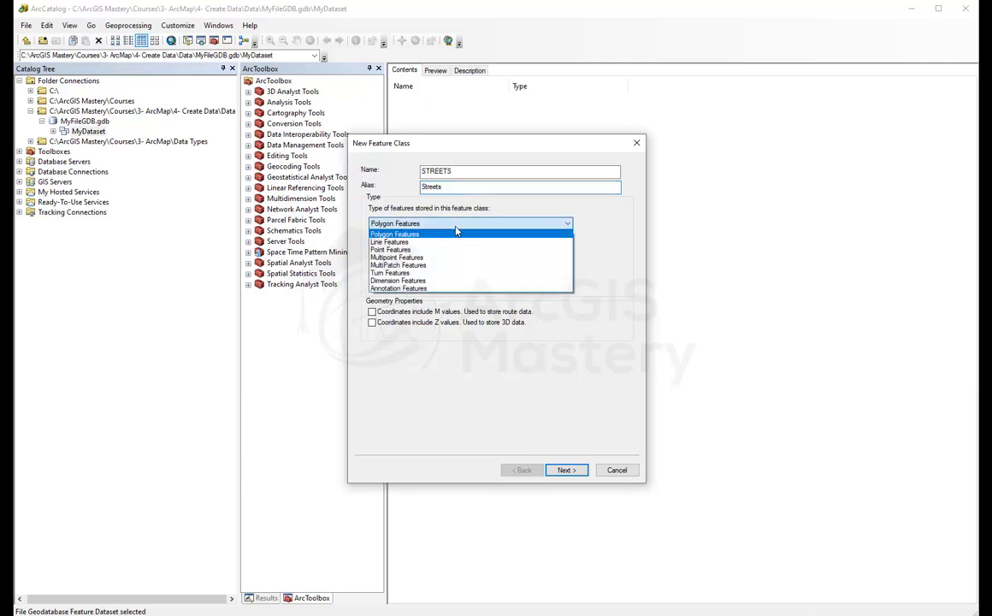
left_click(400, 246)
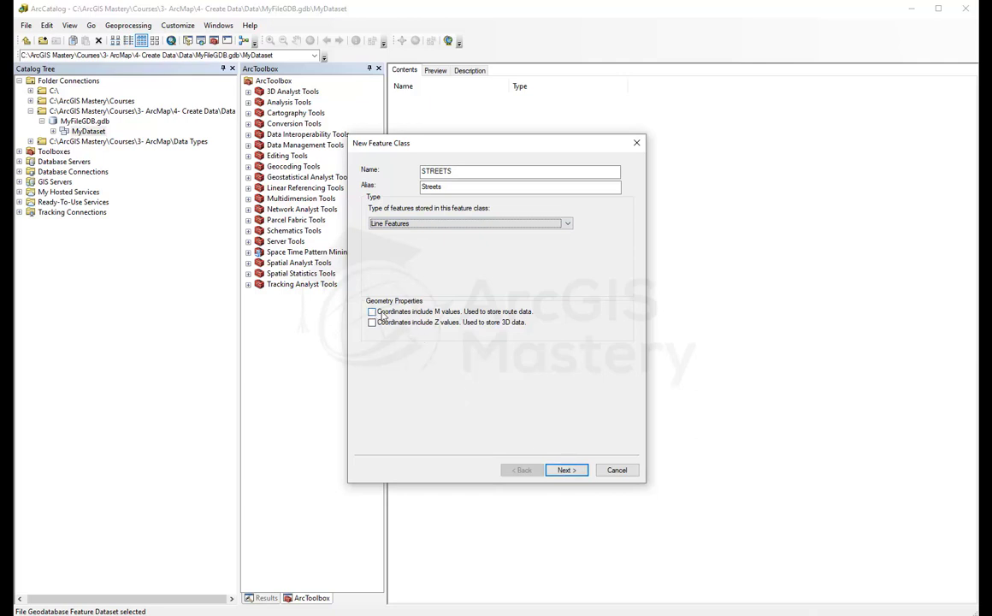
left_click(442, 313)
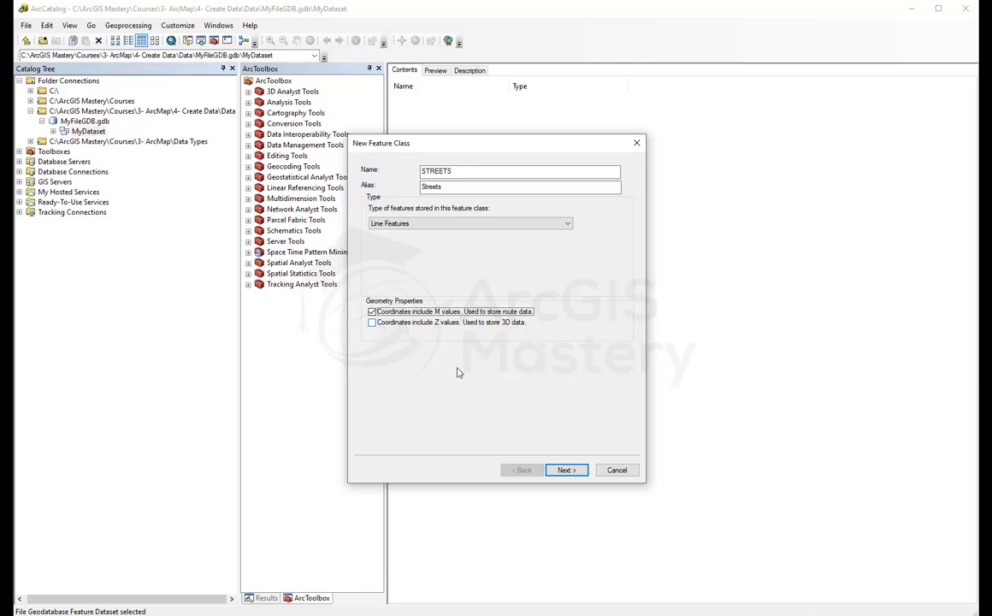
left_click(566, 470)
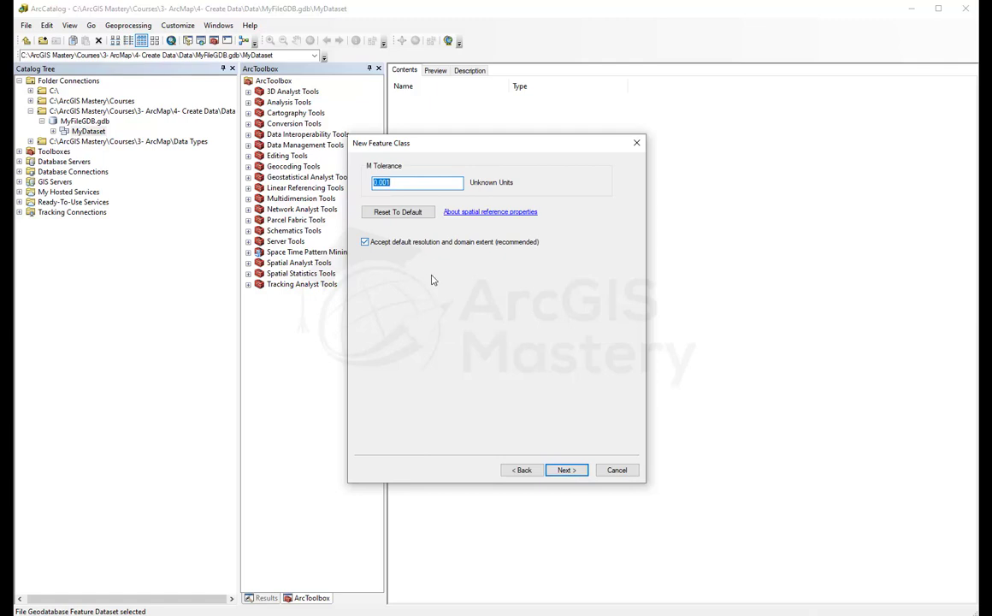
left_click(566, 470)
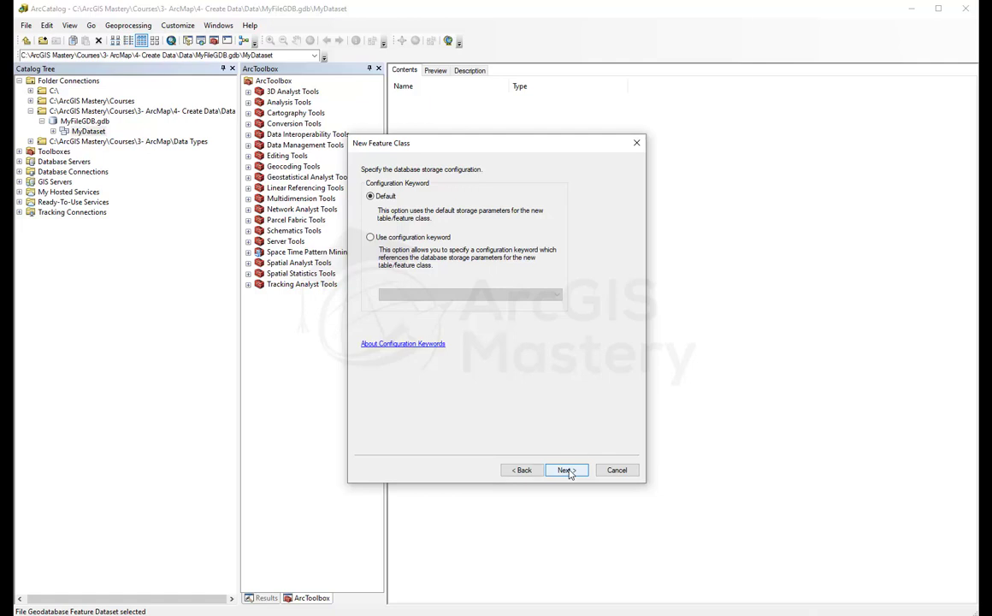
left_click(568, 471)
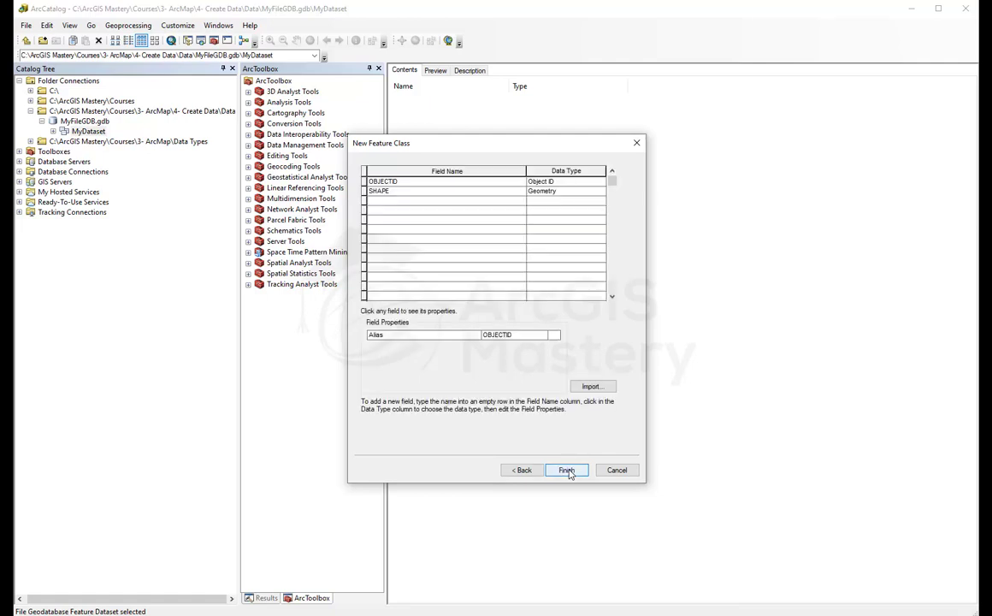
Step: Add fields StreetName (Text) and Length (Double), then finish creating STREETS
left_click(396, 202)
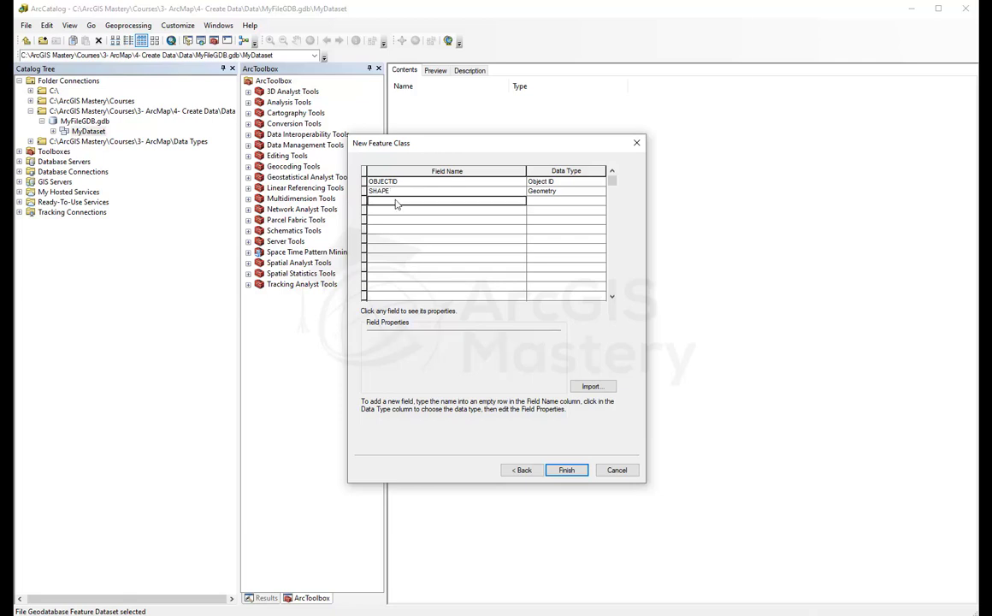
type("S")
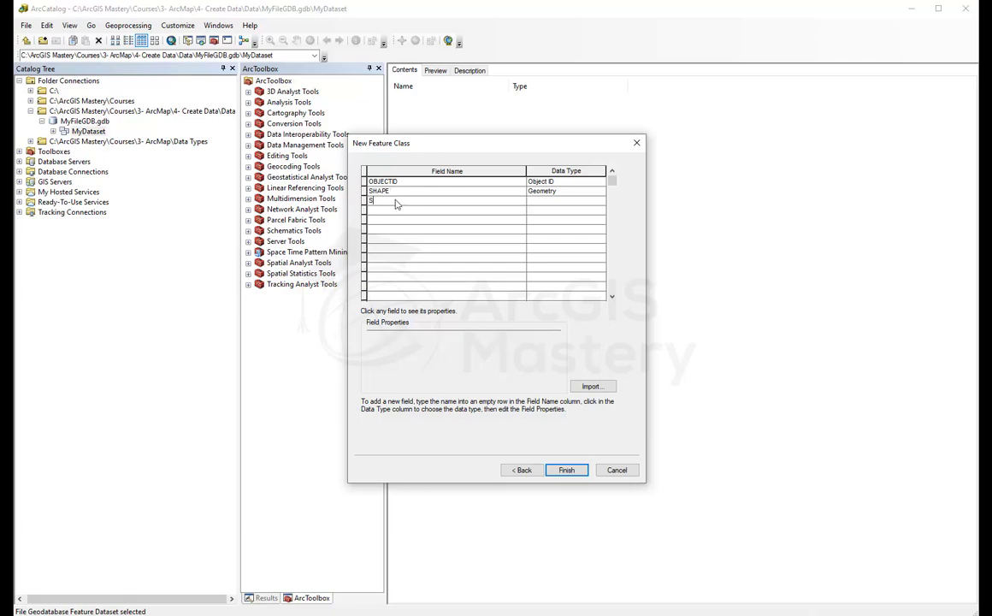
type("treetName")
left_click(558, 201)
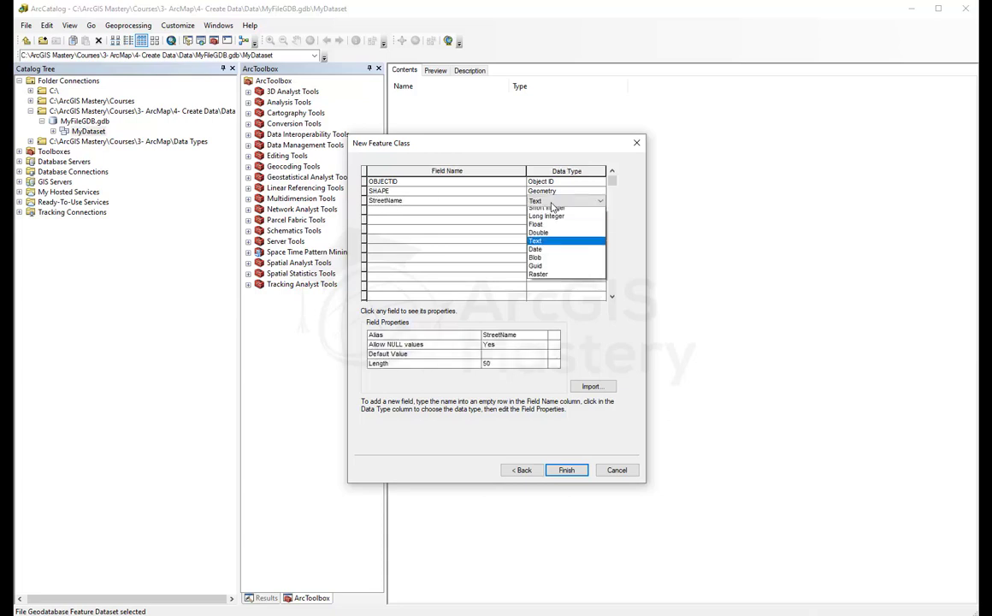
left_click(541, 246)
left_click(406, 212)
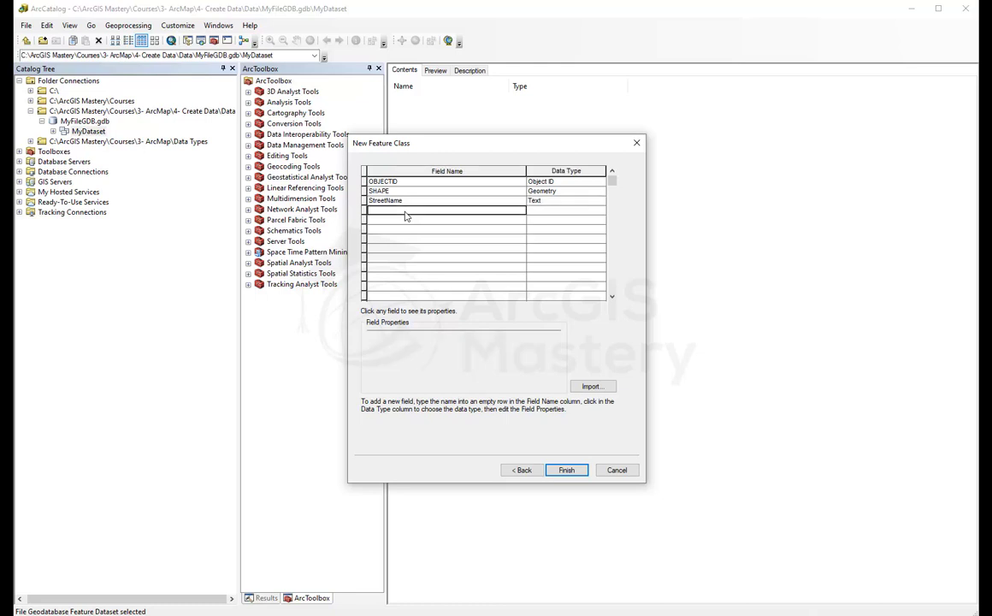
type("Length")
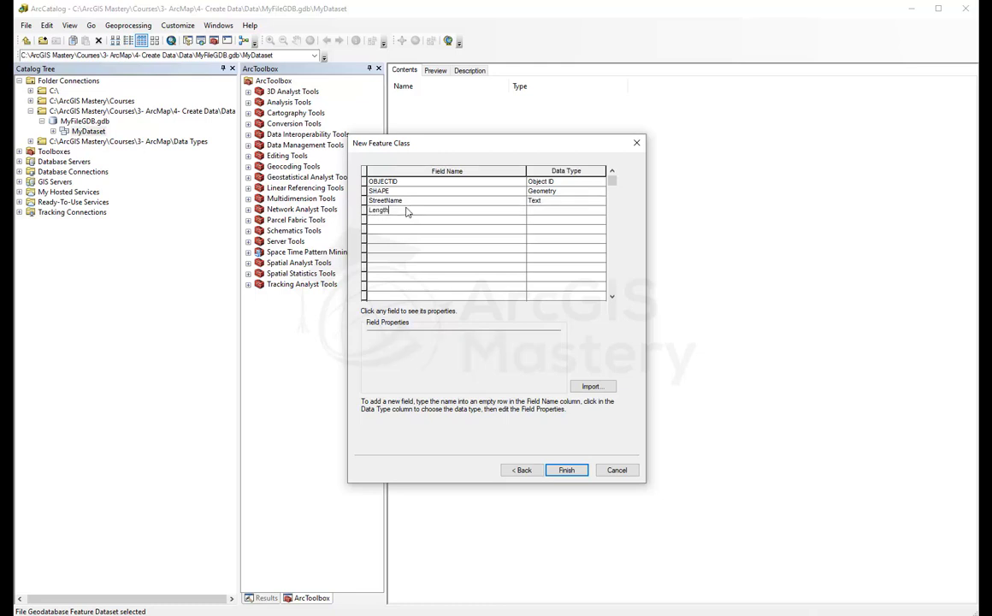
key("Tab")
key("d")
key("d")
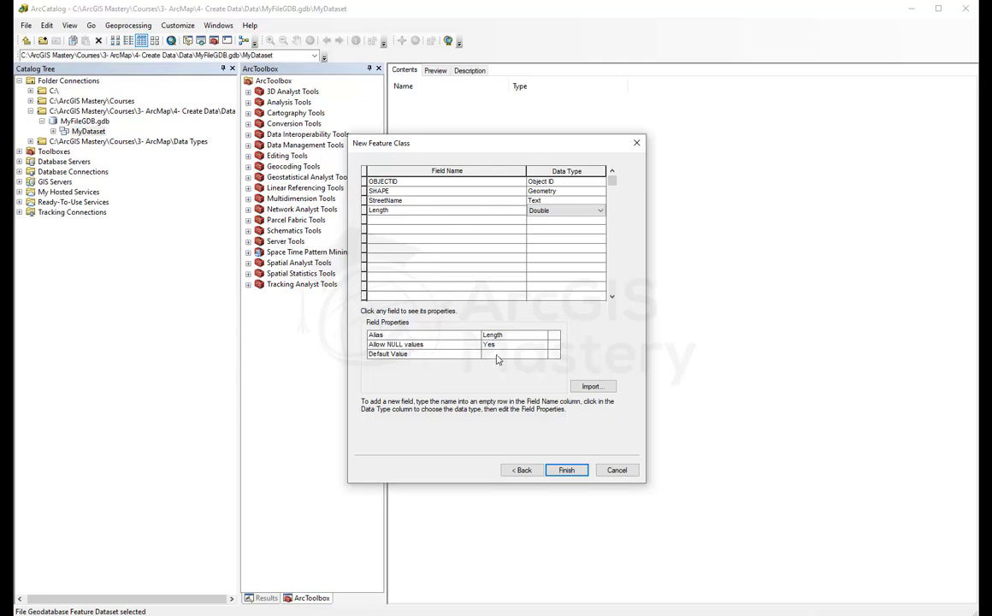
key("Return")
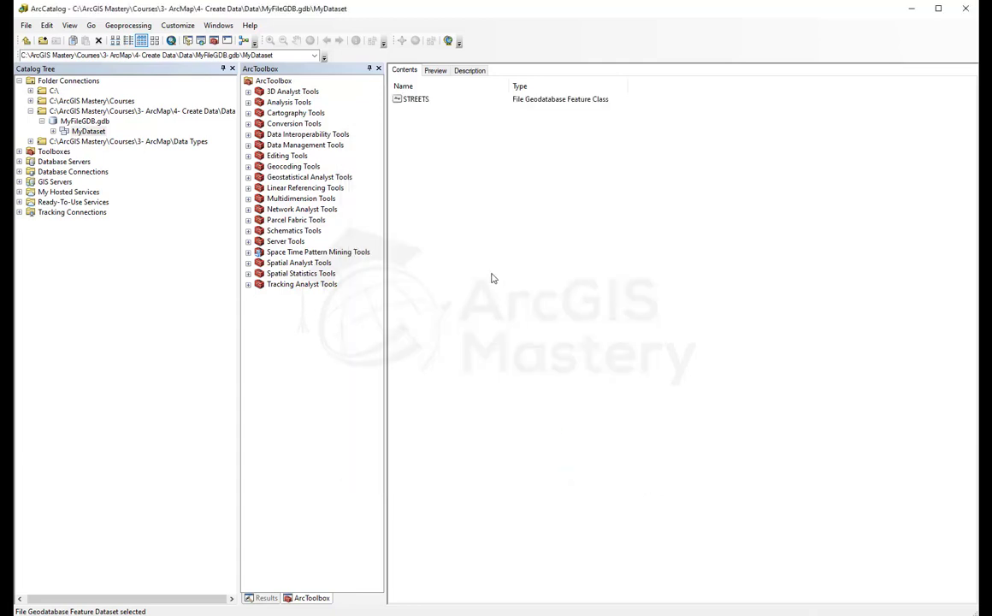
Step: Start a new feature class in MyDataset named Intersections with alias Intersections
right_click(424, 140)
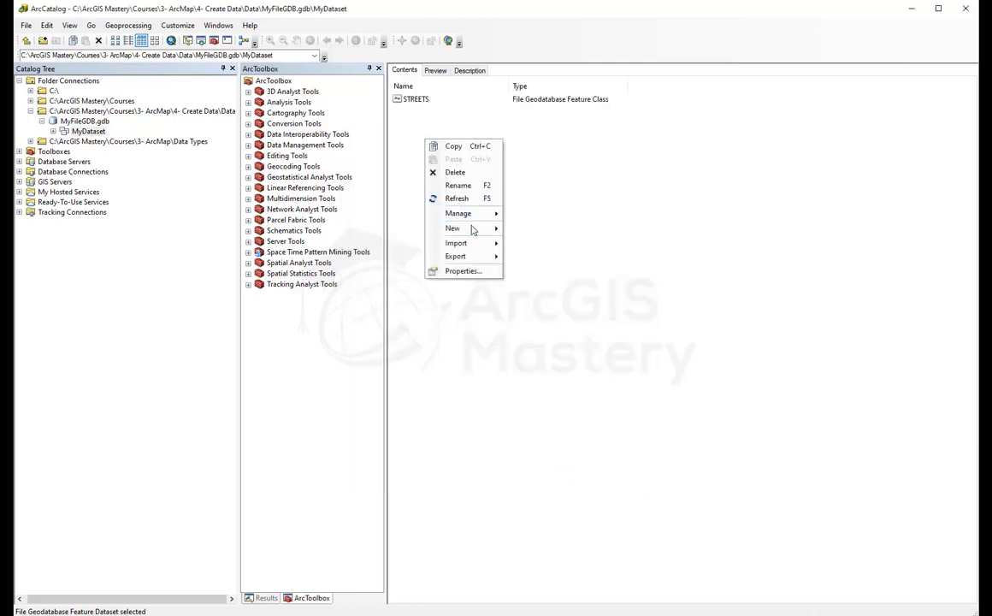
mouse_move(471, 230)
left_click(506, 170)
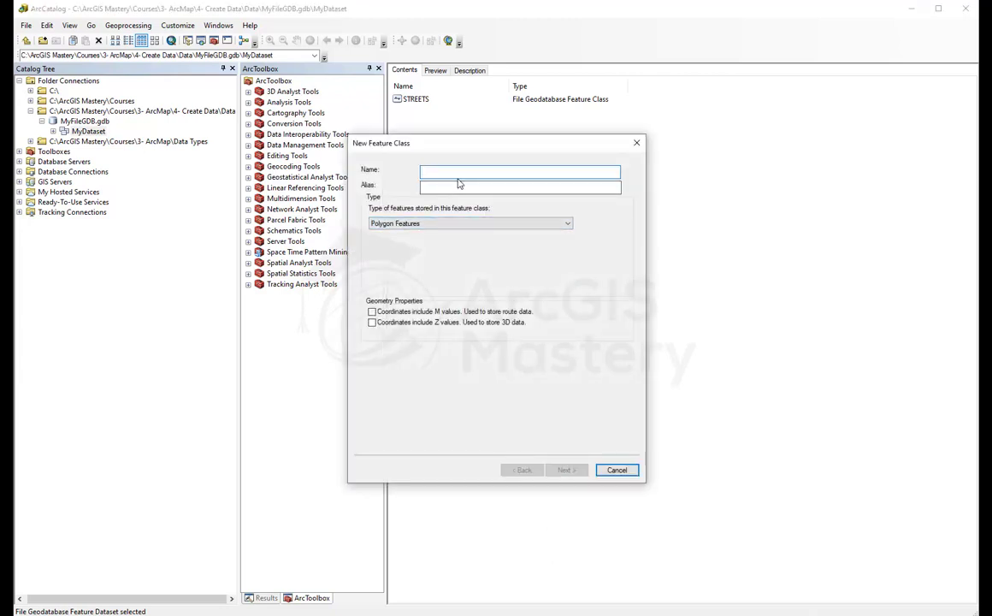
type("Inter")
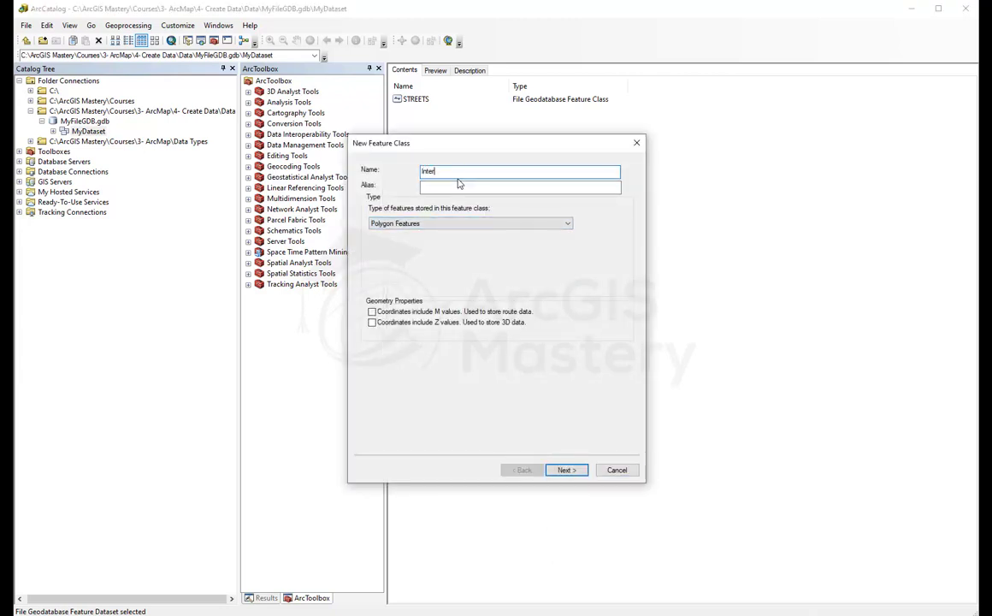
type("sections")
key("ctrl+a")
key("ctrl+c")
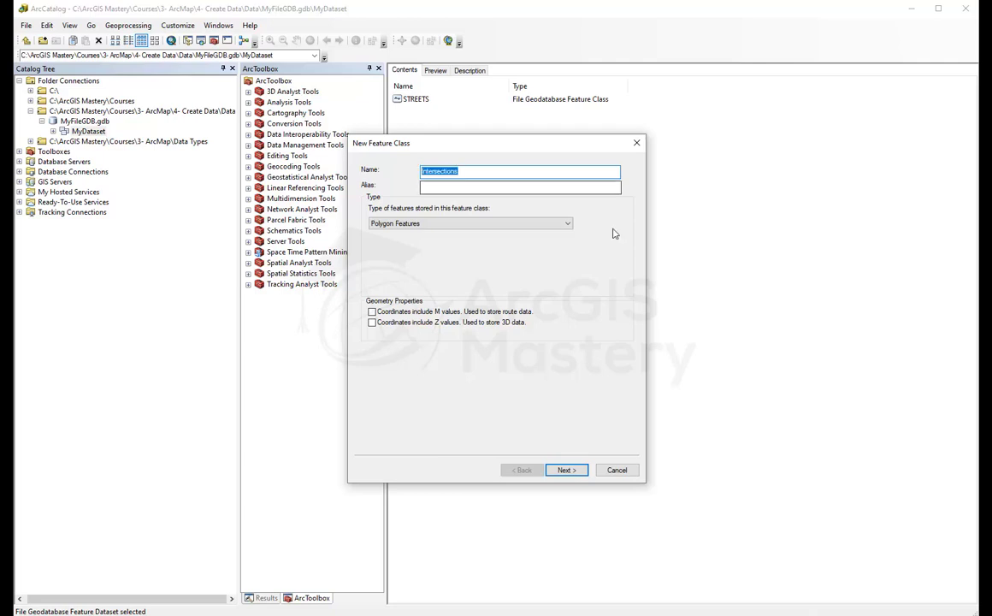
key("Tab")
key("ctrl+v")
Step: Make Intersections a point feature class storing M values, keeping default tolerance and storage
left_click(469, 223)
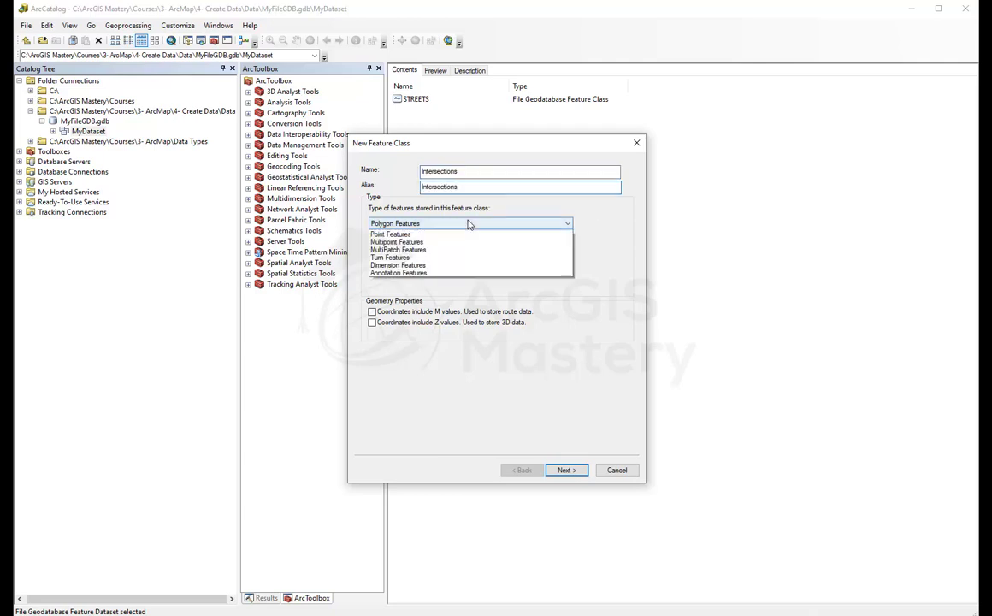
left_click(393, 243)
left_click(372, 311)
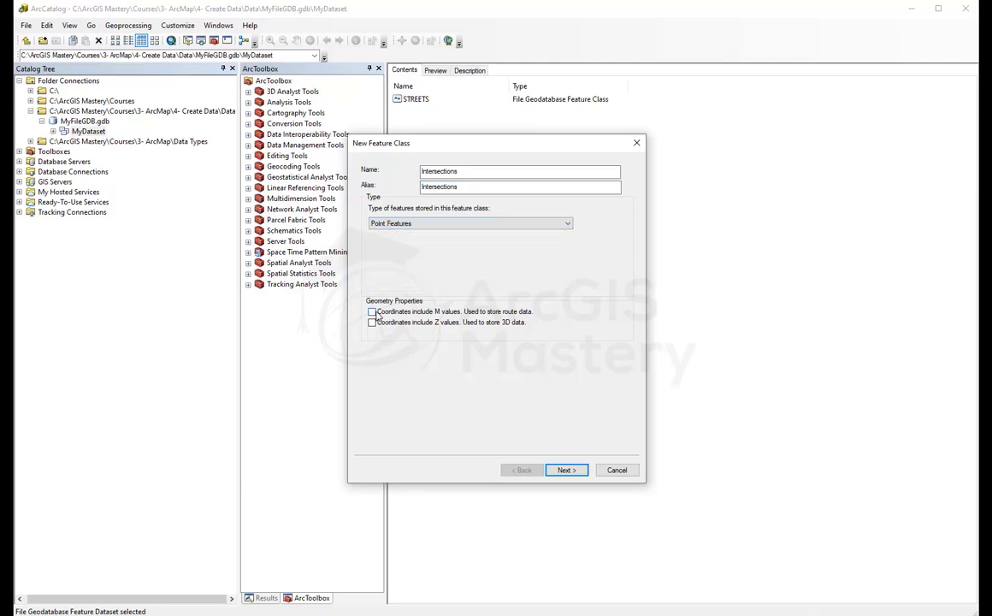
left_click(562, 470)
left_click(562, 470)
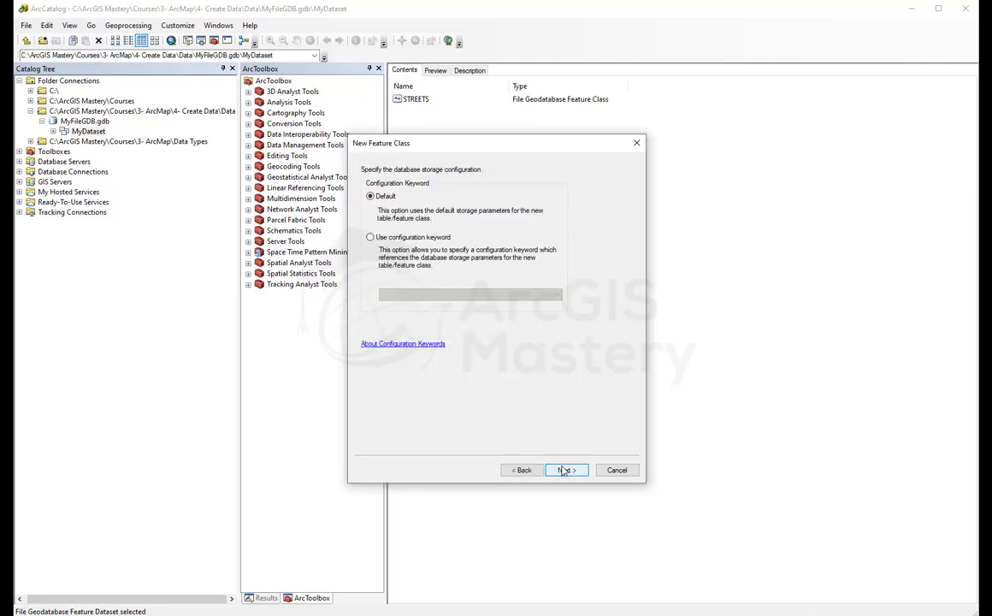
left_click(564, 470)
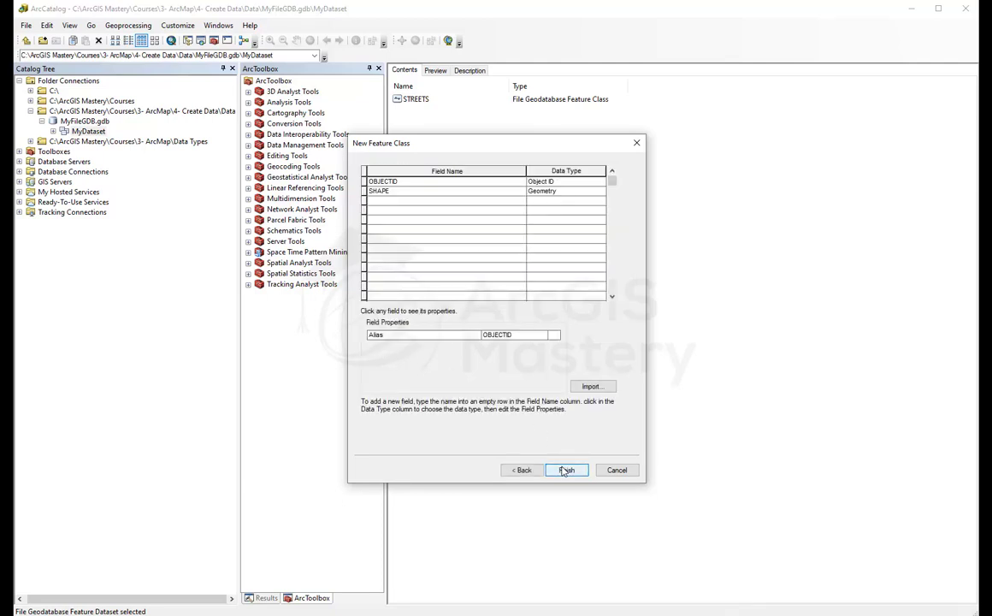
Step: Add Text fields IntersectionName and Street to Intersections
left_click(393, 201)
type("Int")
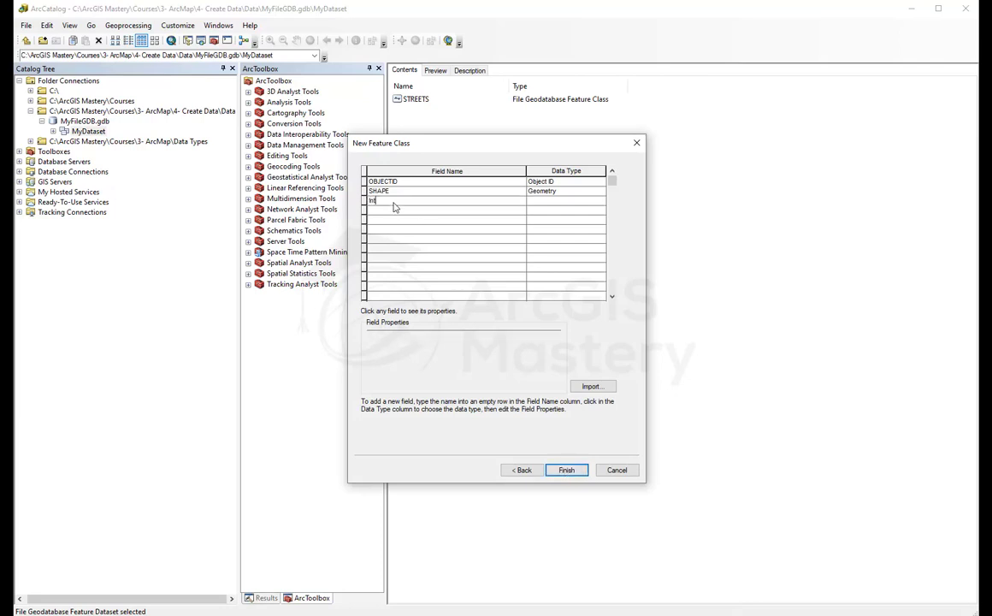
type("ersectionName")
key("Tab")
left_click(394, 207)
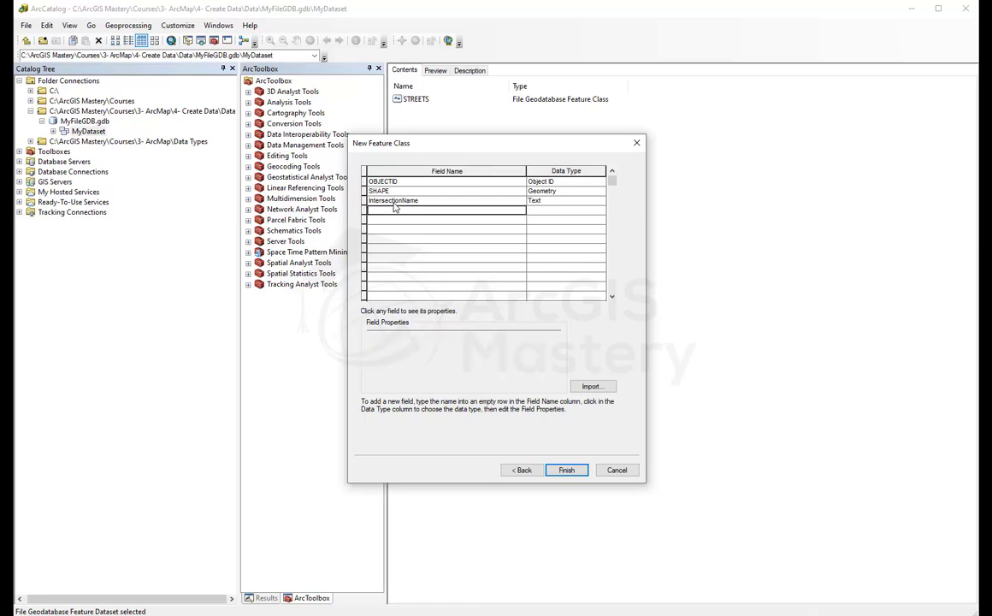
type("Street")
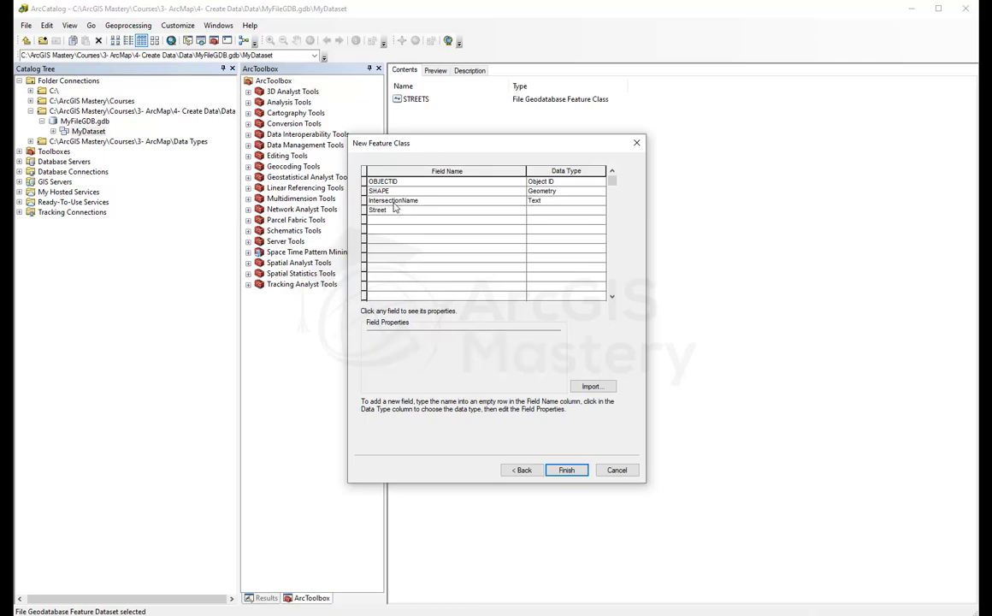
key("Tab")
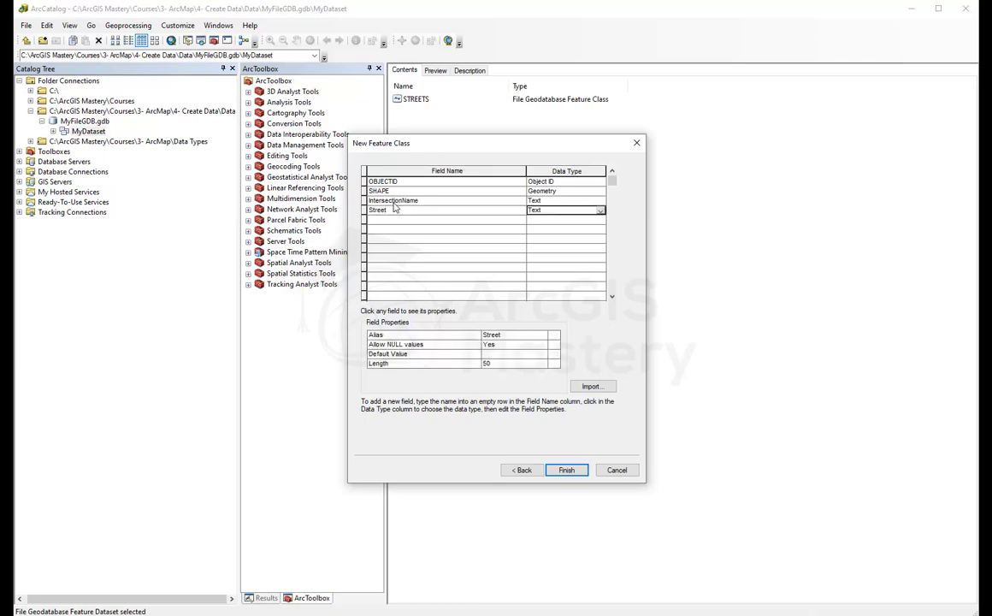
Step: Finish Intersections and start another feature class in MyDataset named Parcels
left_click(564, 469)
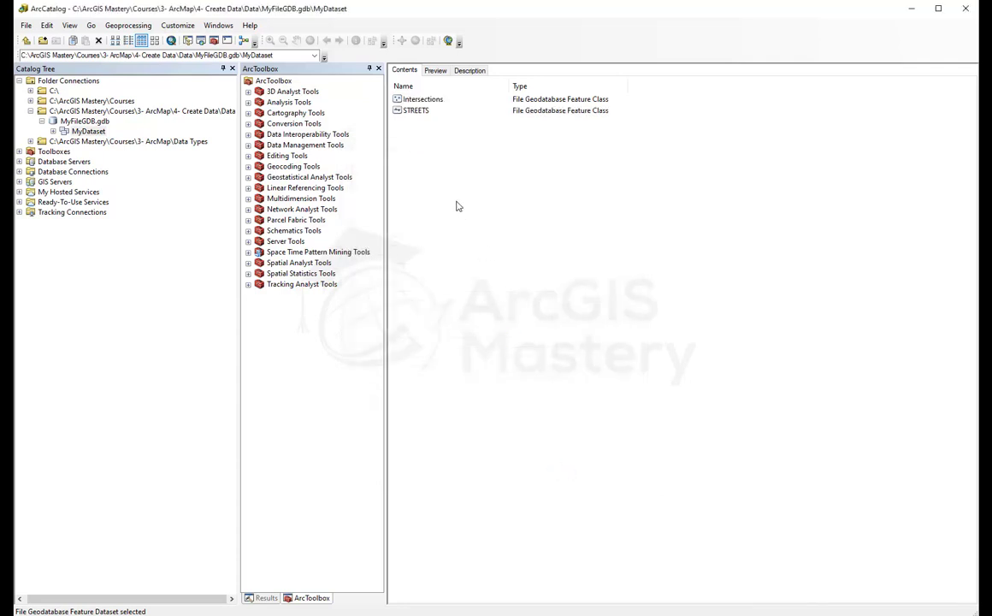
right_click(434, 179)
mouse_move(473, 263)
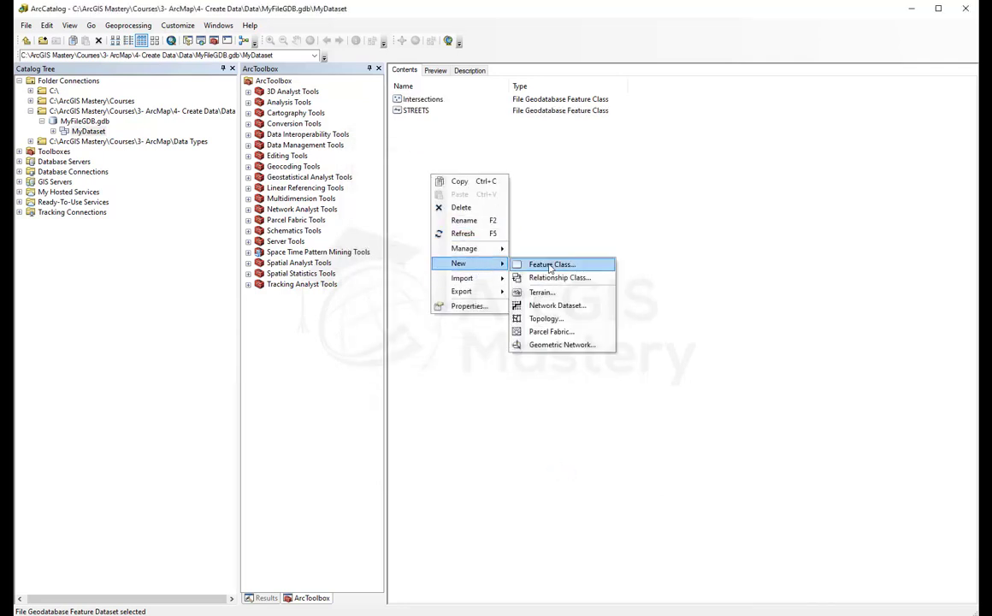
left_click(552, 263)
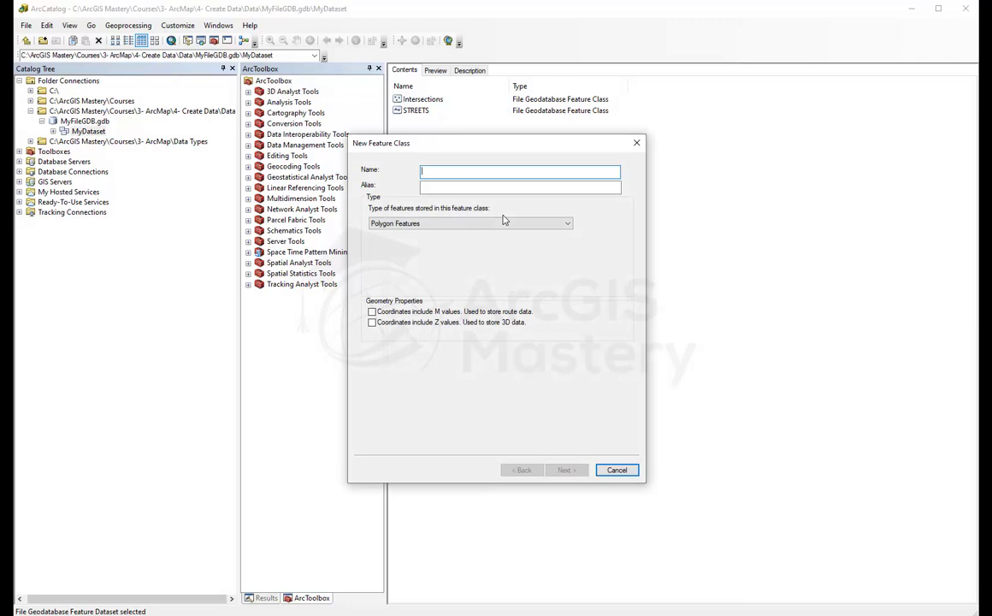
type("Road")
key("BackSpace")
key("BackSpace")
key("BackSpace")
key("BackSpace")
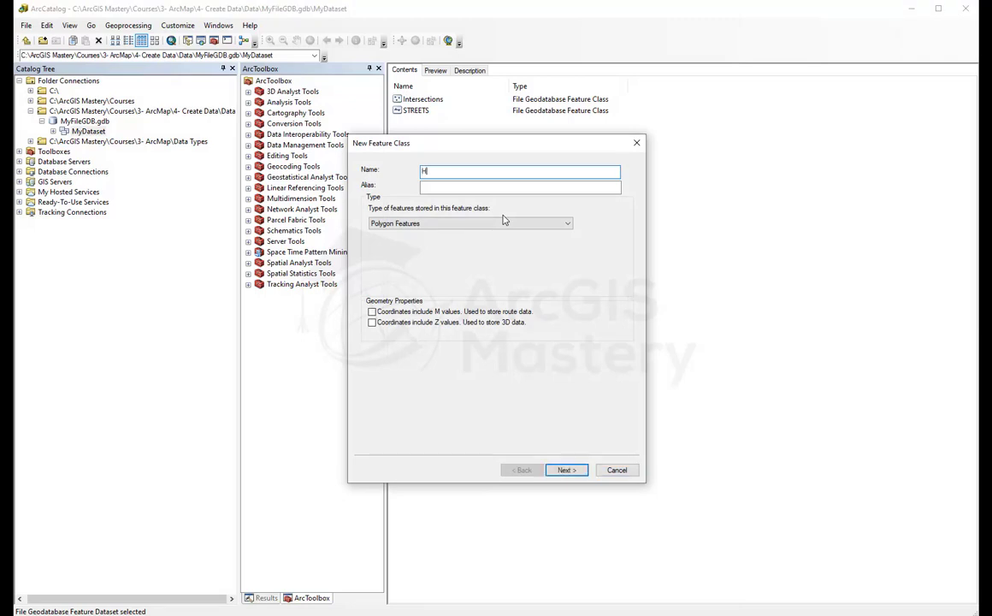
type("PArcel")
key("BackSpace")
key("BackSpace")
key("BackSpace")
key("BackSpace")
key("BackSpace")
key("BackSpace")
type("arcel")
Step: Give Parcels the alias Parcels and M values, finishing with default tolerance and storage
double_click(503, 171)
key("ctrl+c")
left_click(439, 191)
key("ctrl+v")
left_click(372, 311)
left_click(566, 469)
left_click(566, 469)
left_click(566, 470)
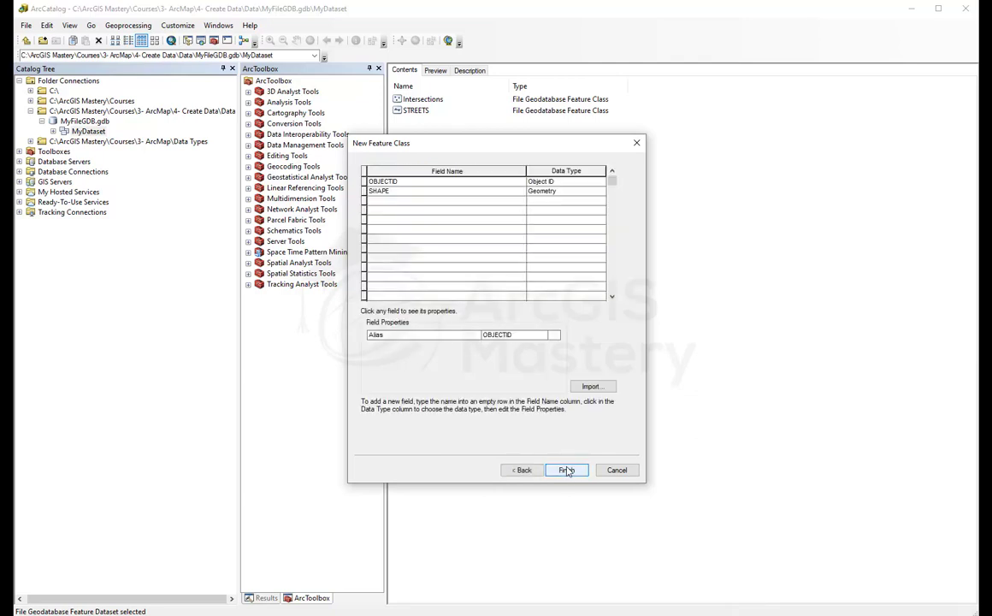
left_click(567, 470)
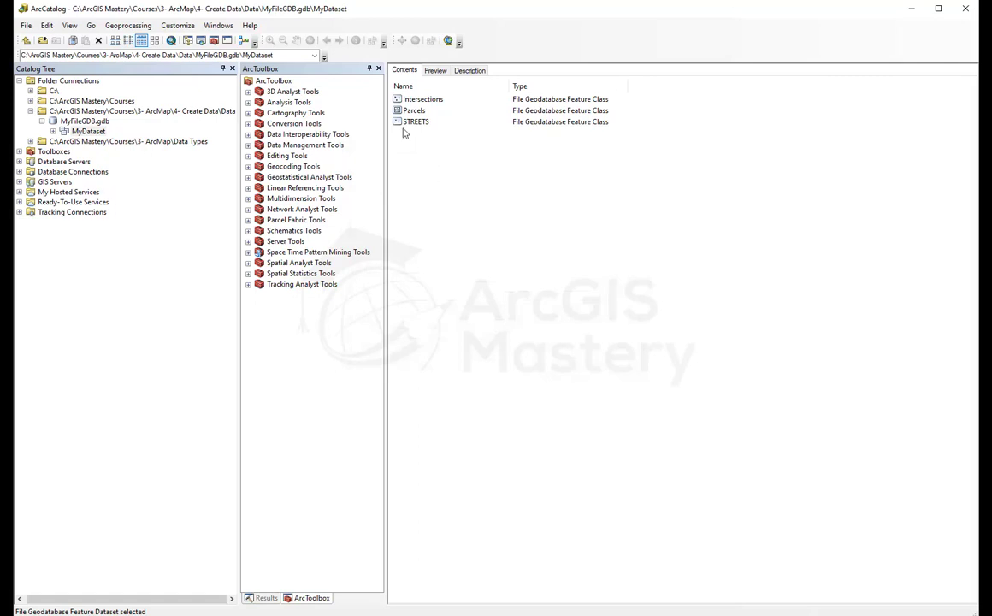
Step: Expand MyDataset in the Catalog Tree and view MyFileGDB.gdb's contents
left_click(53, 131)
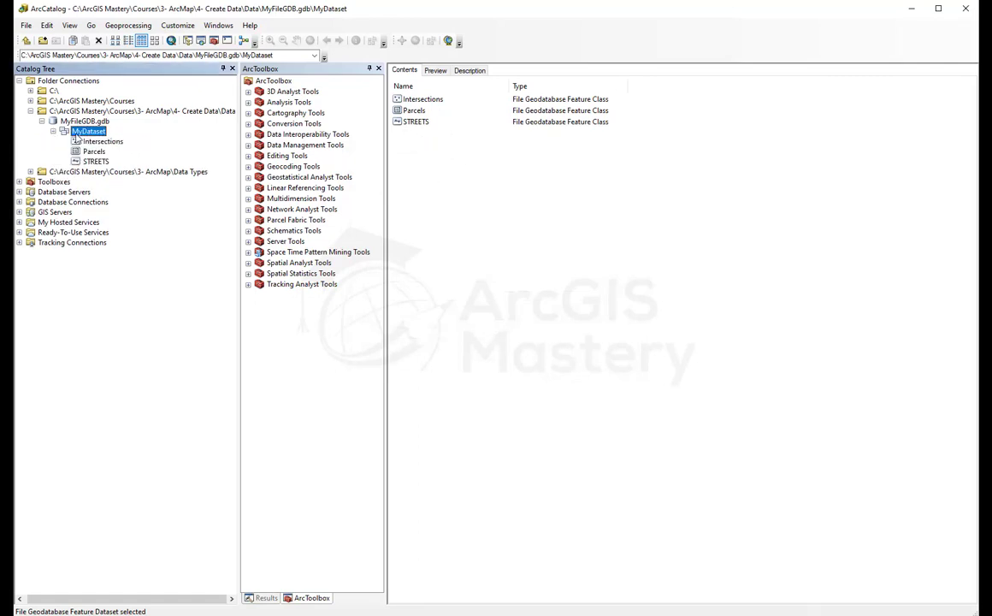
left_click(86, 120)
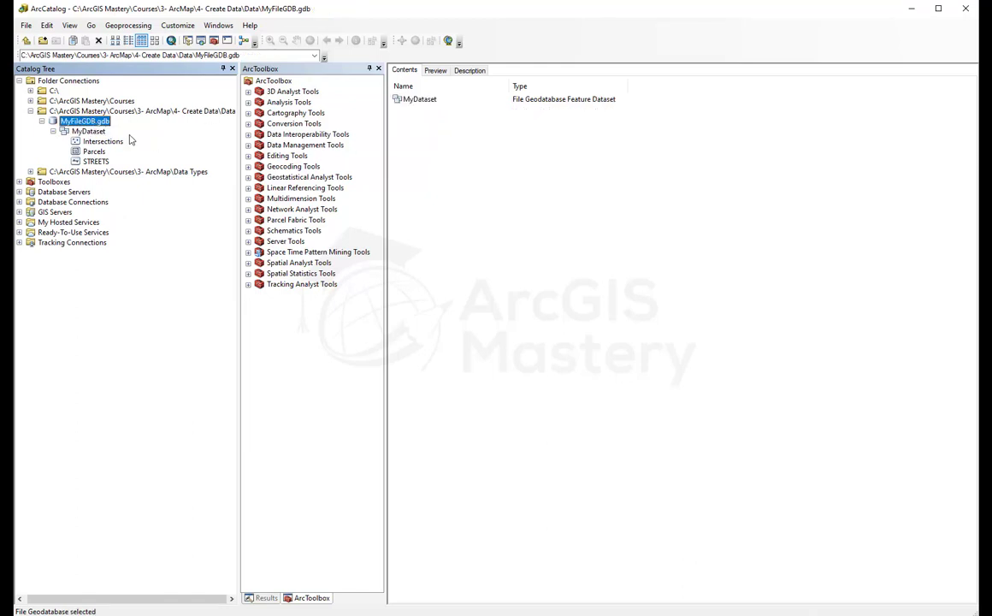
right_click(433, 171)
mouse_move(479, 269)
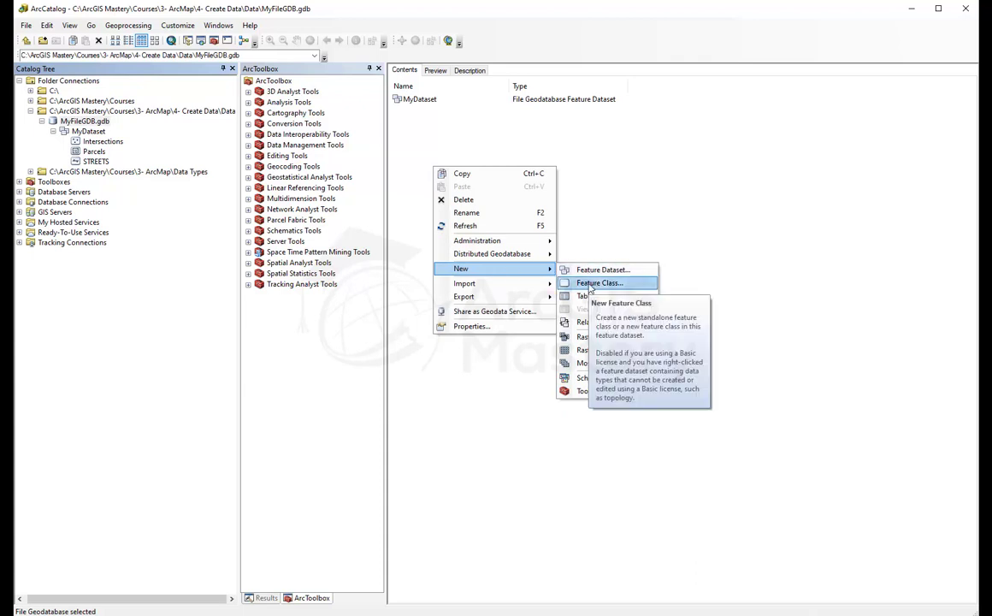
Step: Open MyDataset in Contents and bring up its New submenu
left_click(419, 100)
double_click(419, 99)
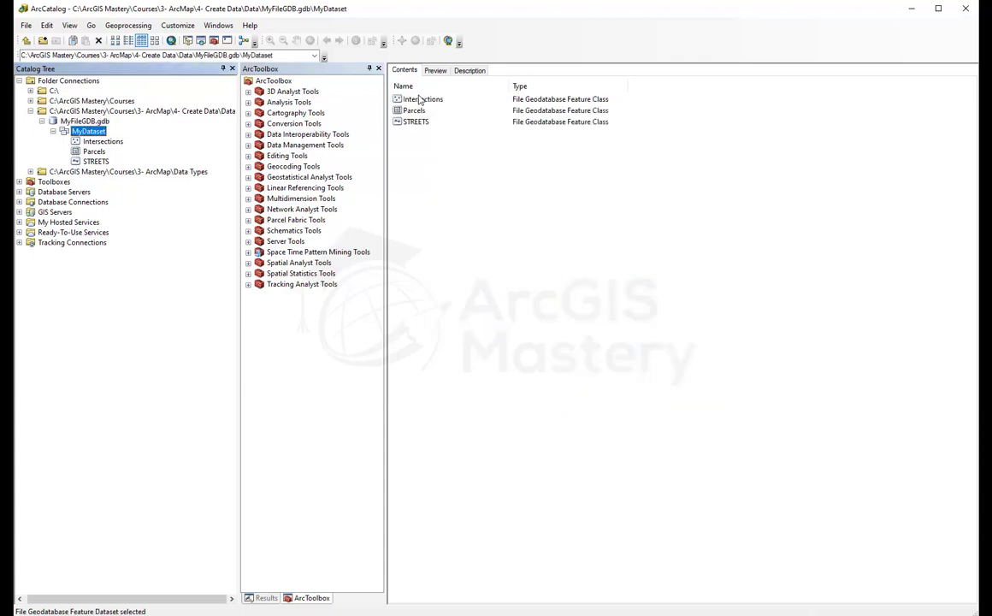
right_click(432, 176)
mouse_move(479, 261)
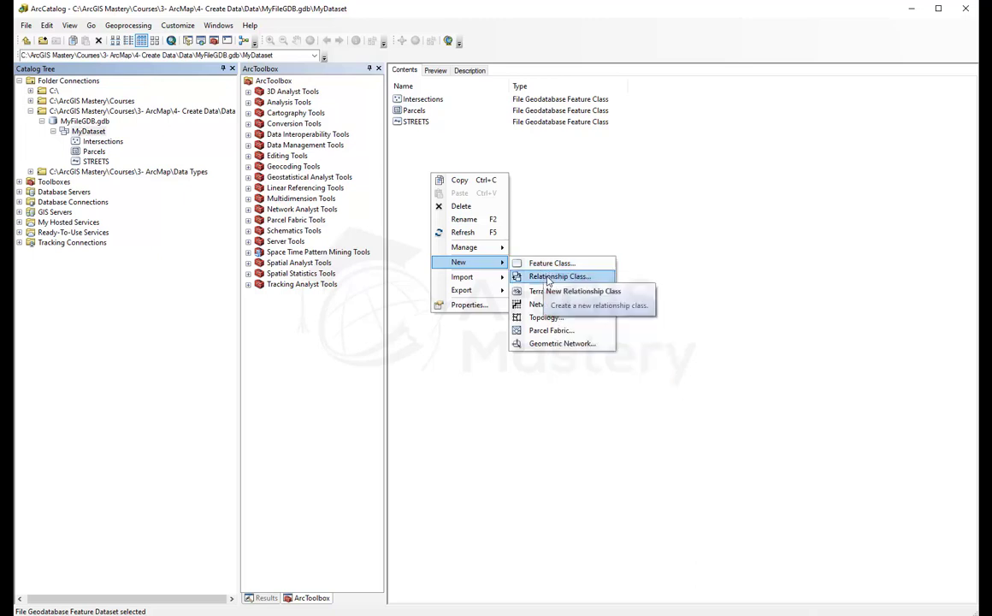
Step: Begin relationship class Intersections with STREETS as origin and Intersections as destination
left_click(547, 279)
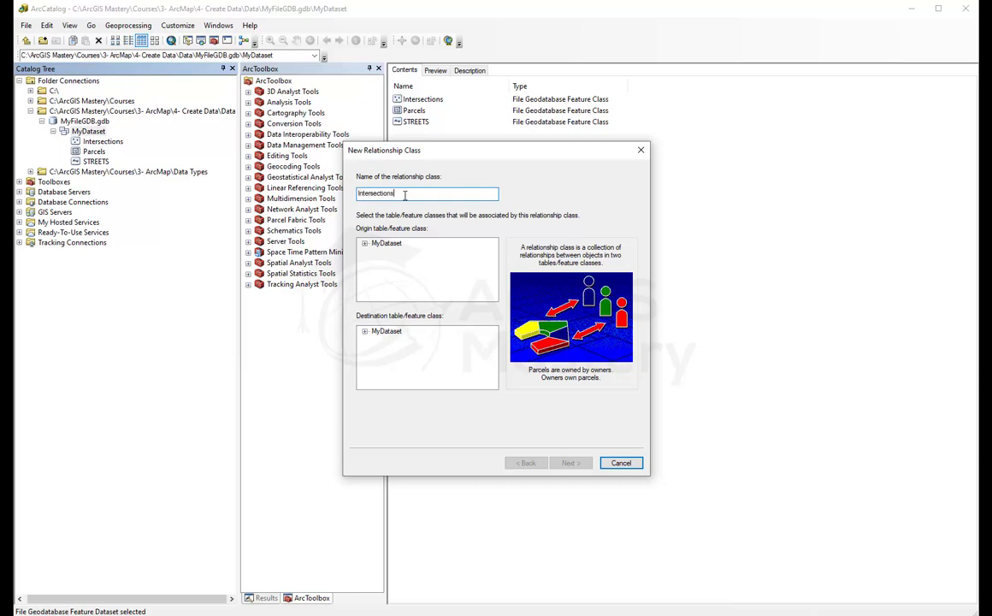
left_click(386, 243)
left_click(365, 243)
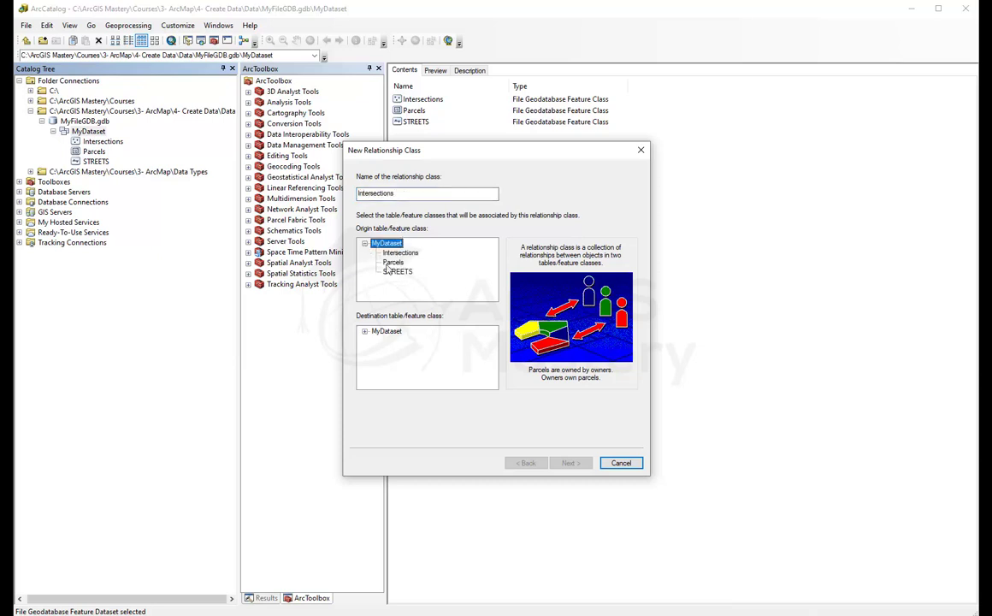
left_click(391, 271)
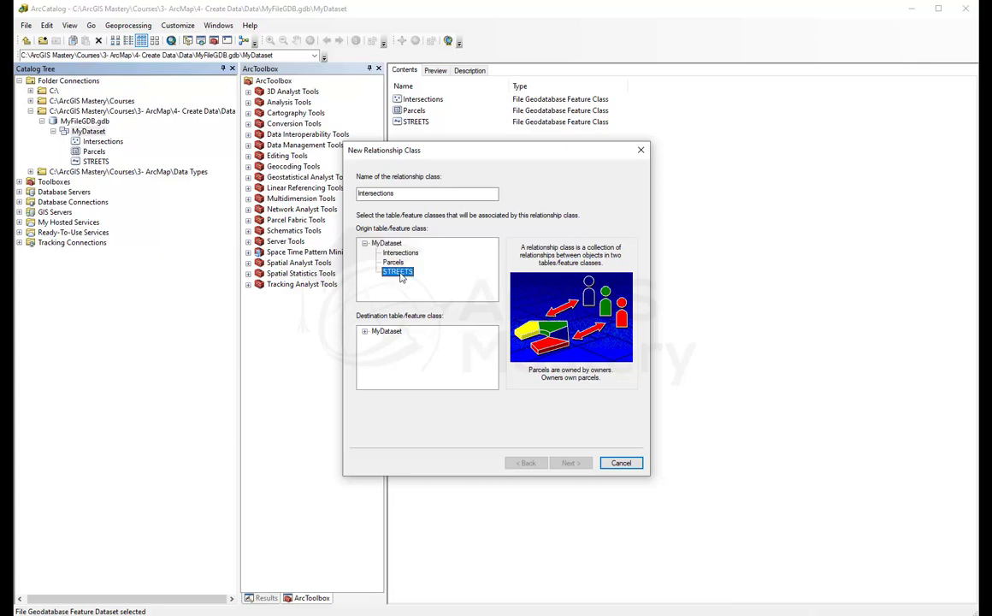
double_click(386, 331)
left_click(398, 341)
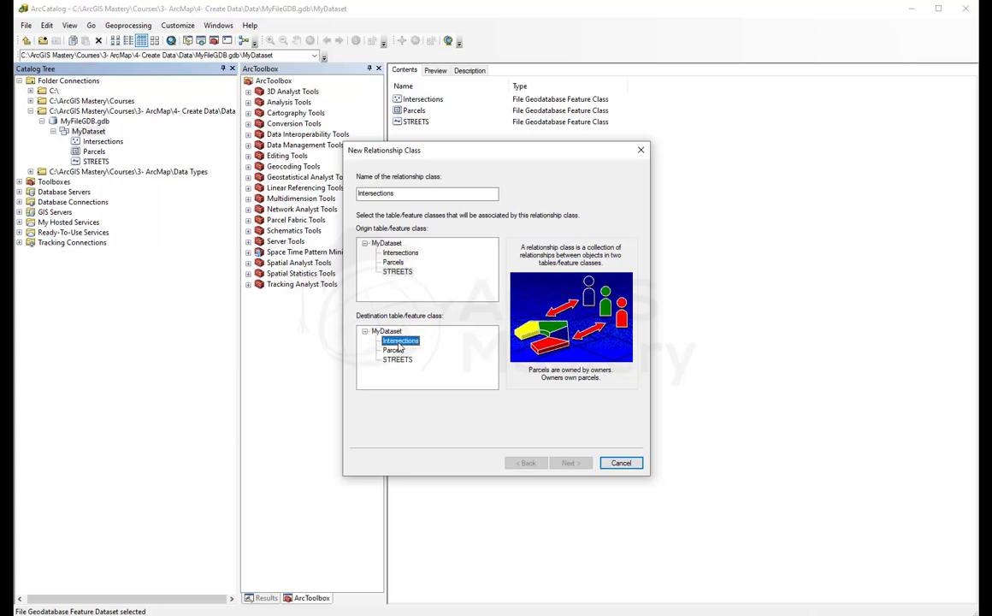
left_click(570, 462)
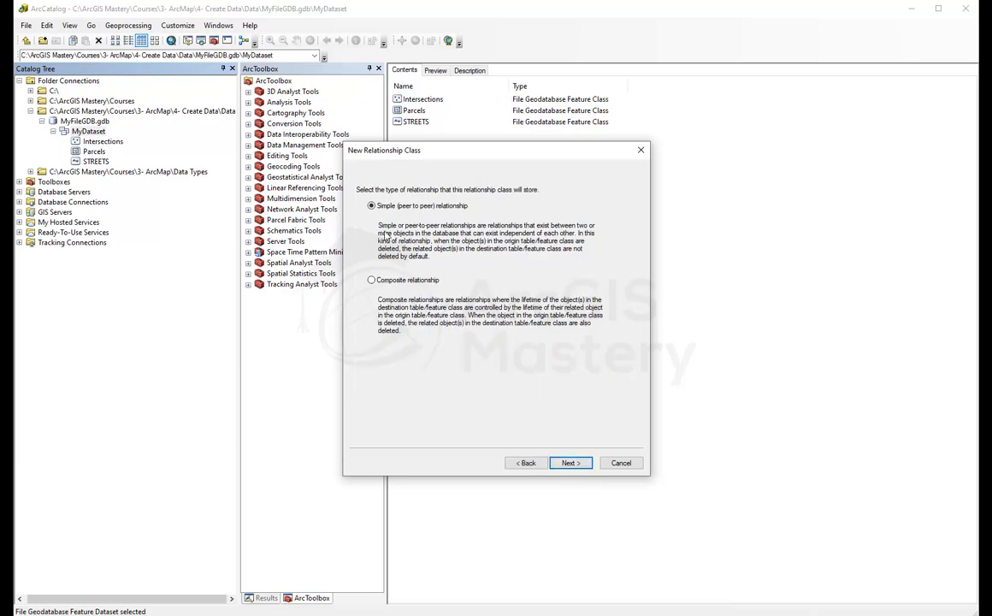
Step: Keep a simple relationship with default labels, one-to-many cardinality and no attributes
left_click(571, 463)
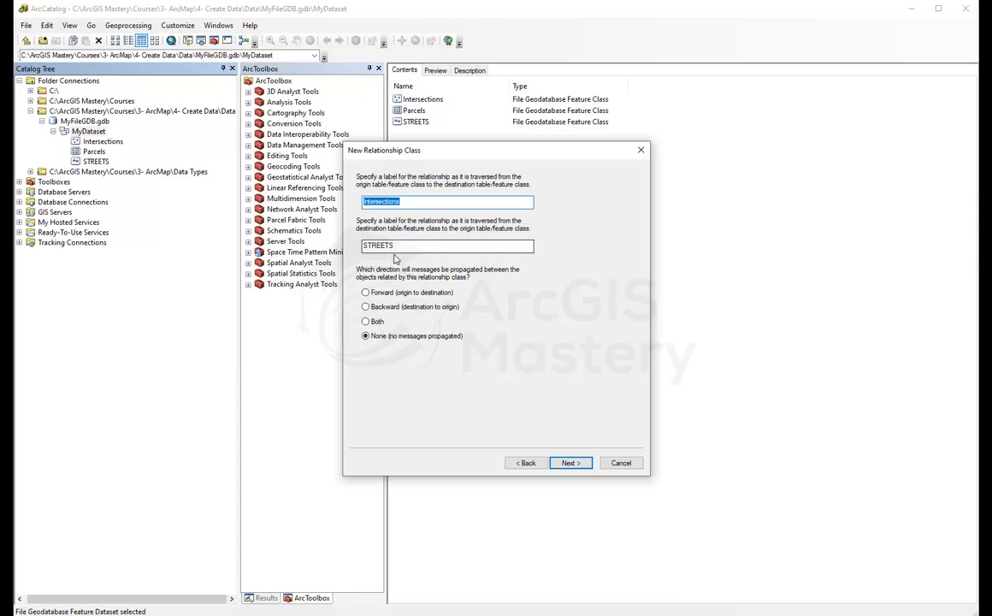
left_click(570, 463)
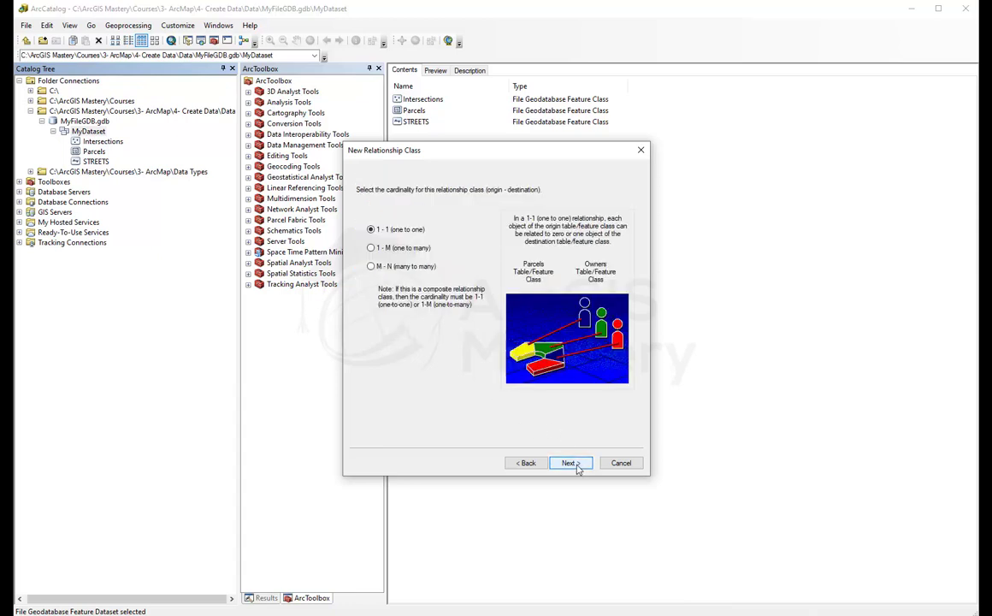
left_click(372, 250)
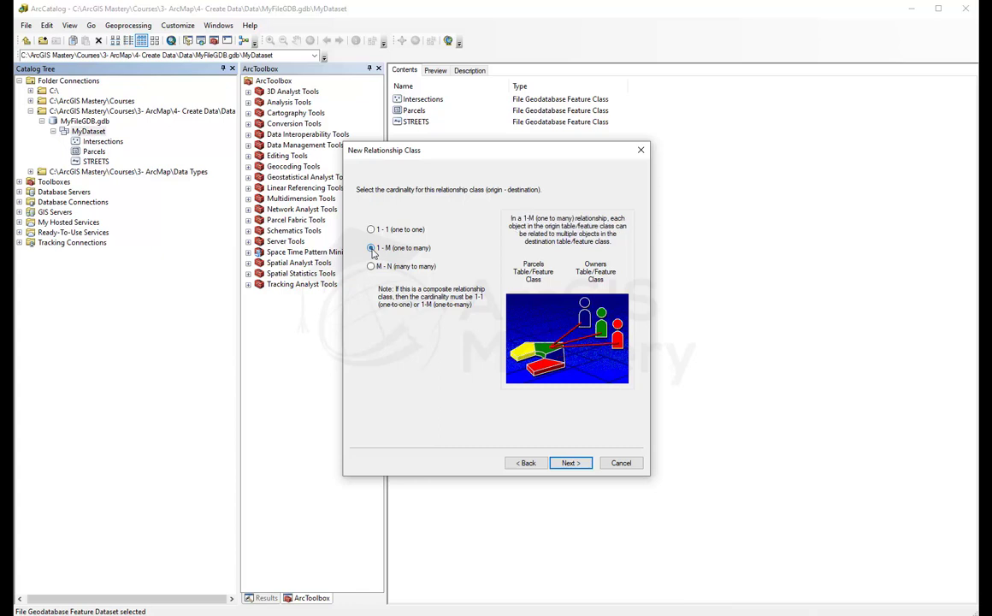
left_click(570, 462)
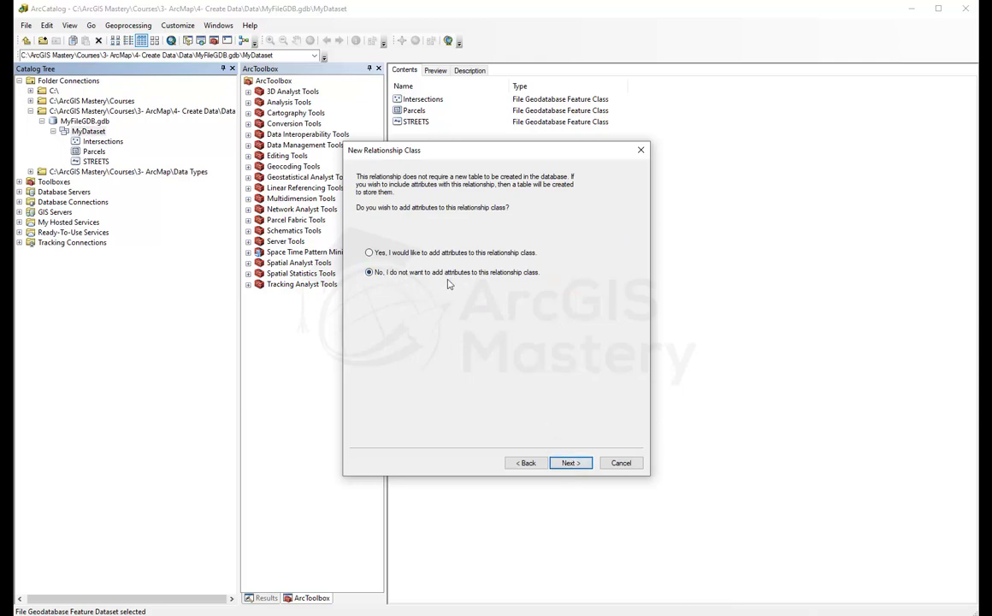
left_click(571, 463)
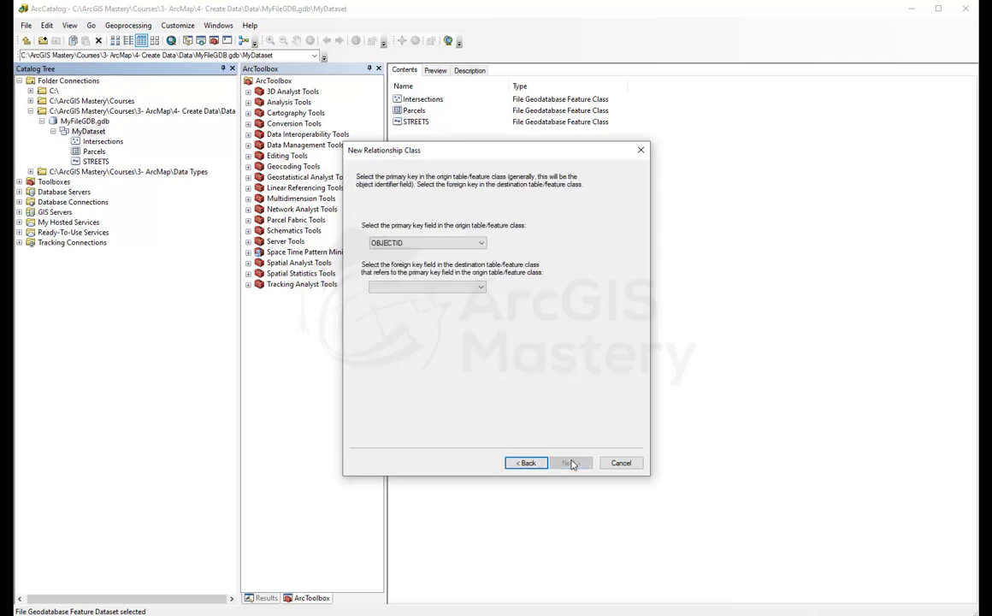
Step: Key the relationship on primary key StreetName and foreign key Street, then finish it
left_click(465, 244)
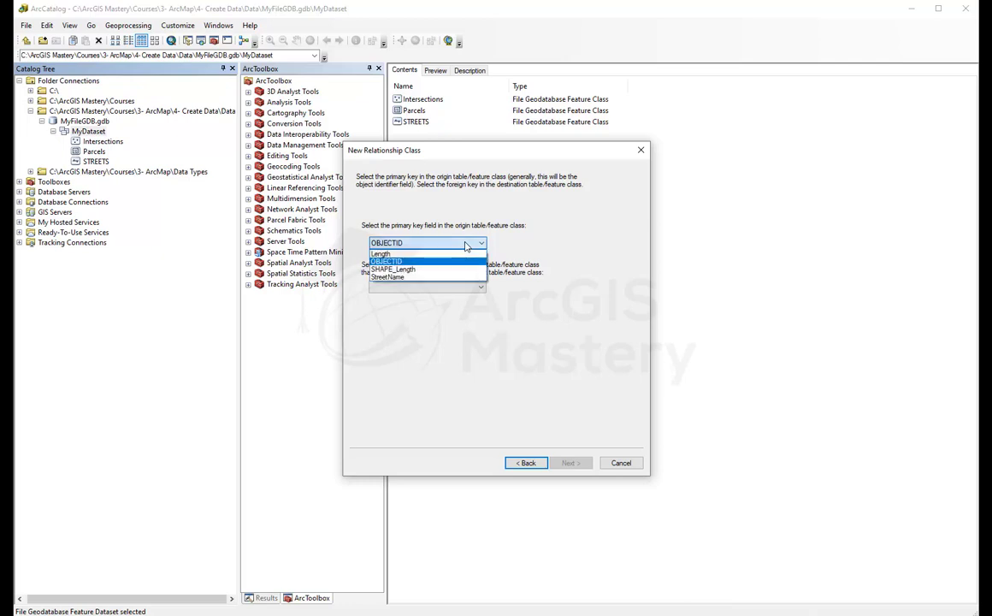
left_click(401, 279)
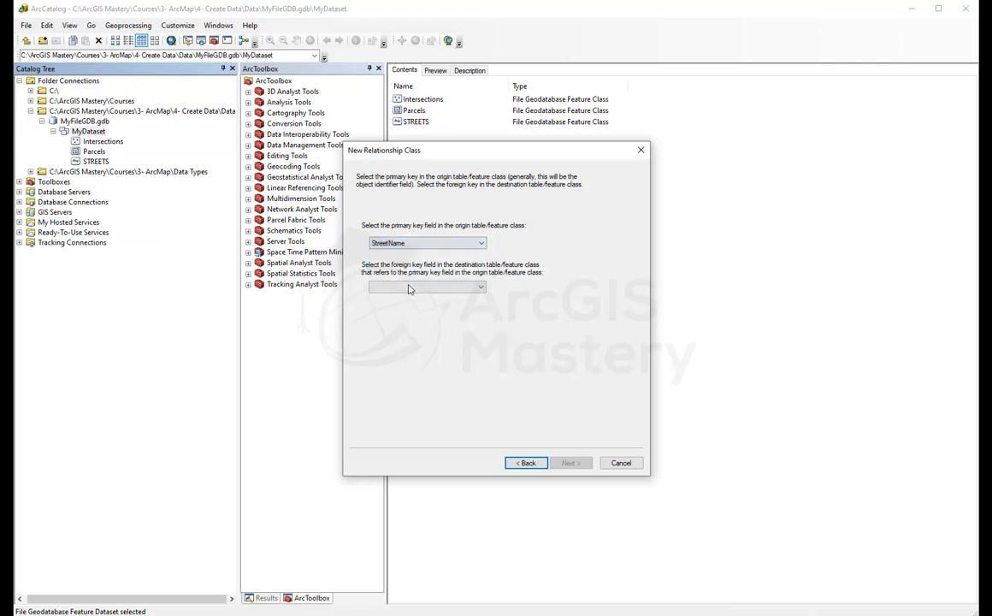
left_click(409, 286)
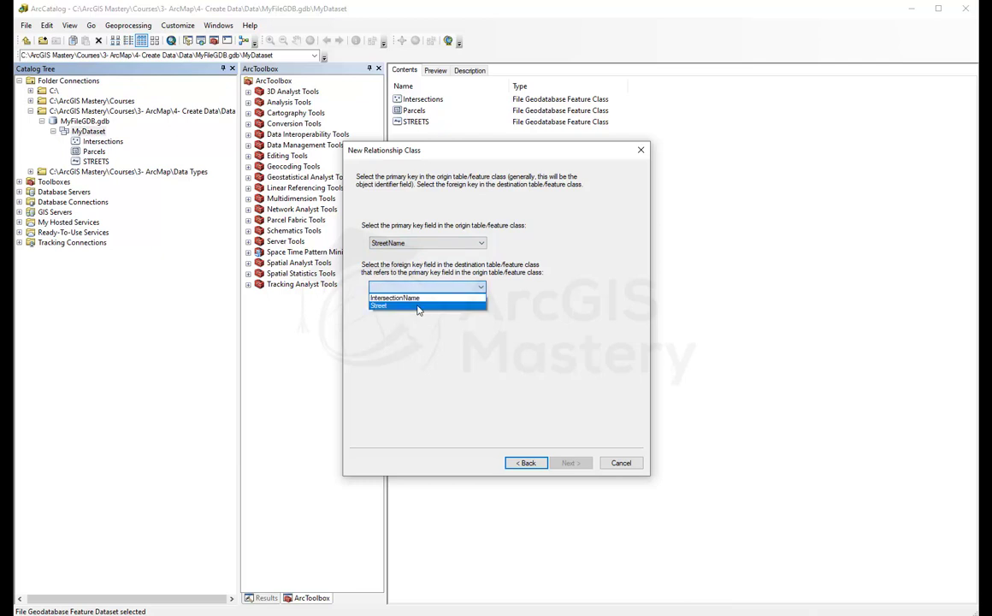
left_click(417, 306)
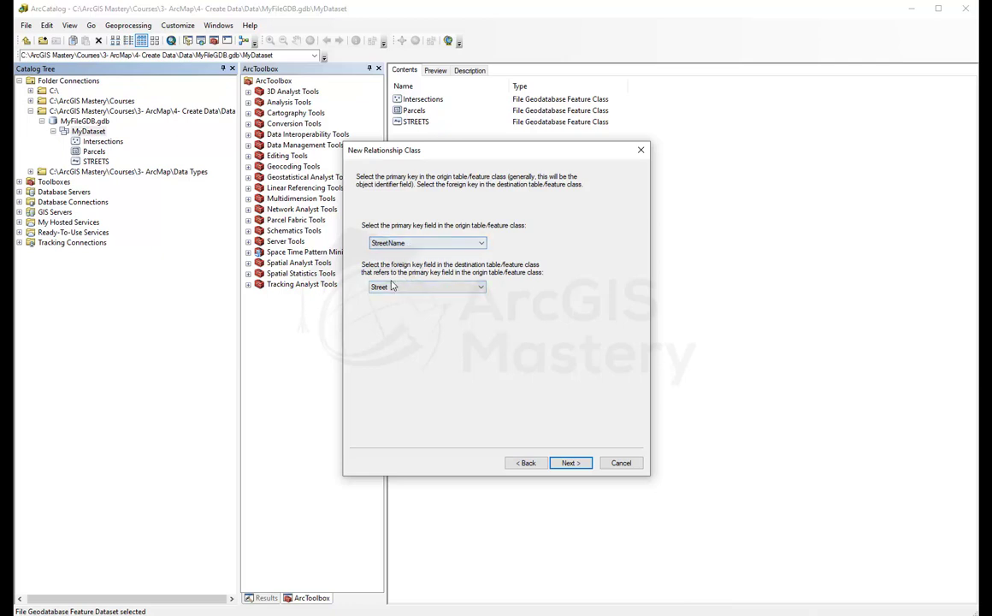
left_click(570, 462)
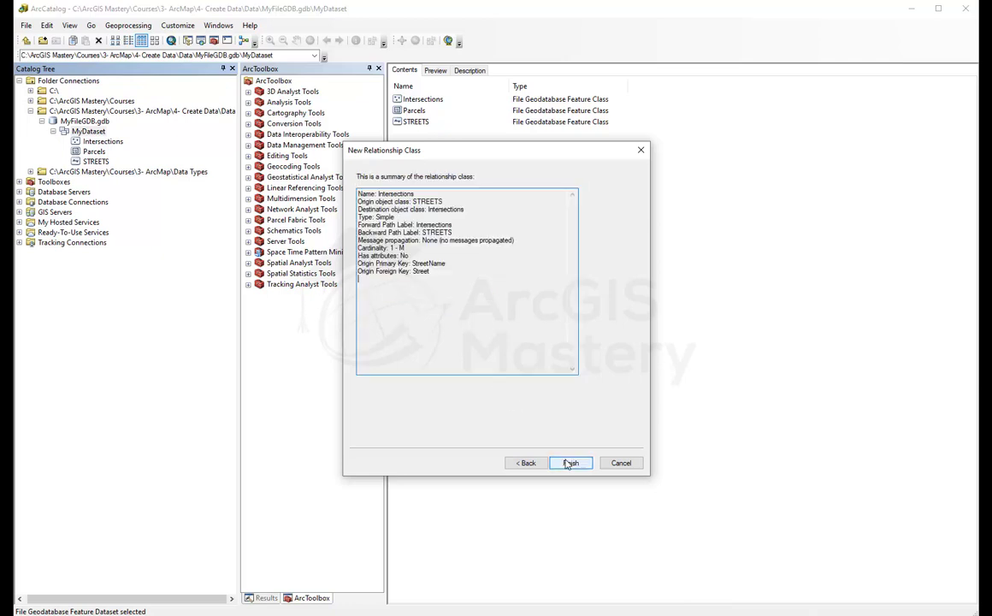
left_click(570, 462)
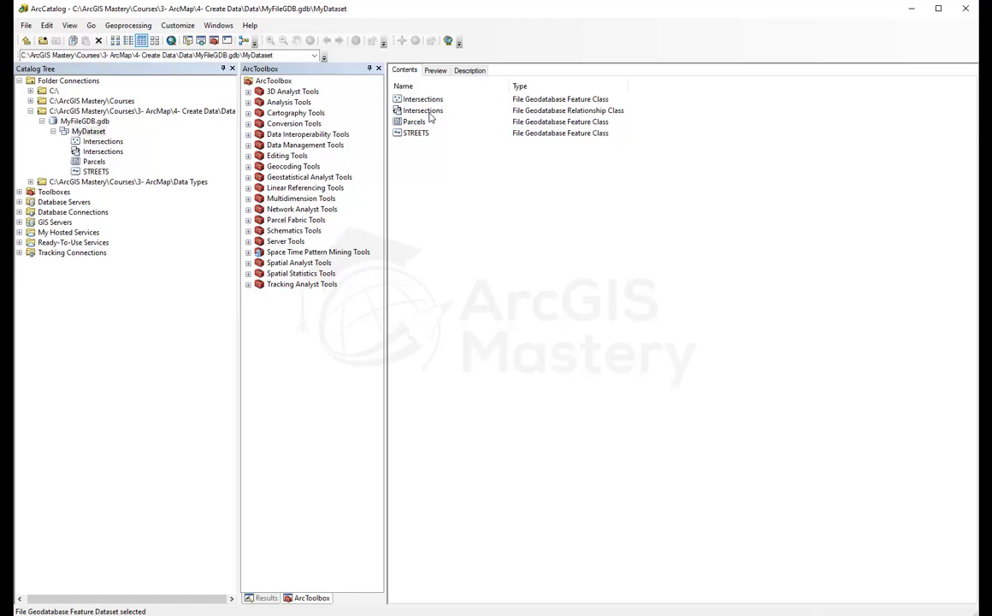
right_click(432, 190)
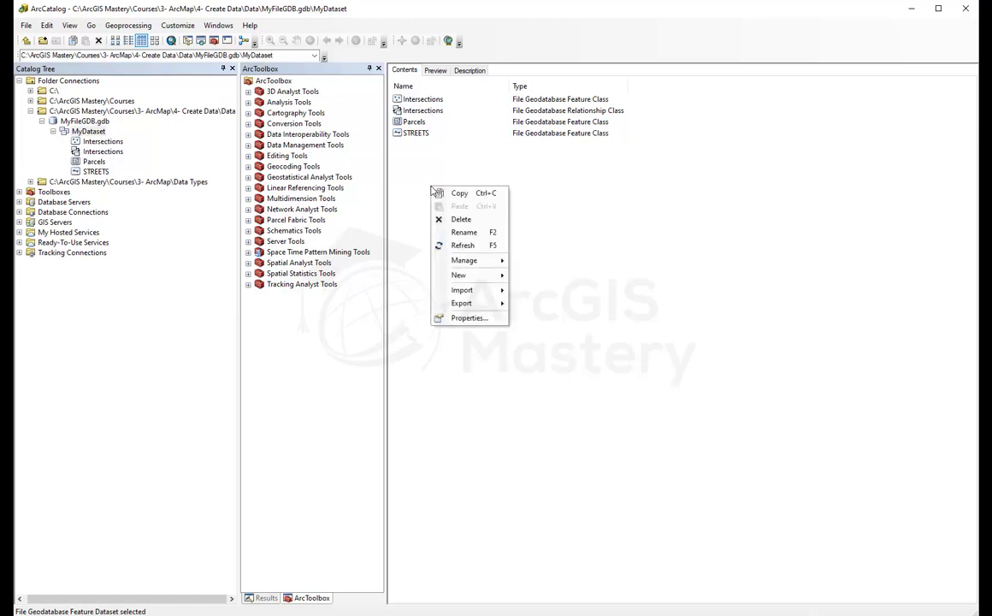
mouse_move(480, 278)
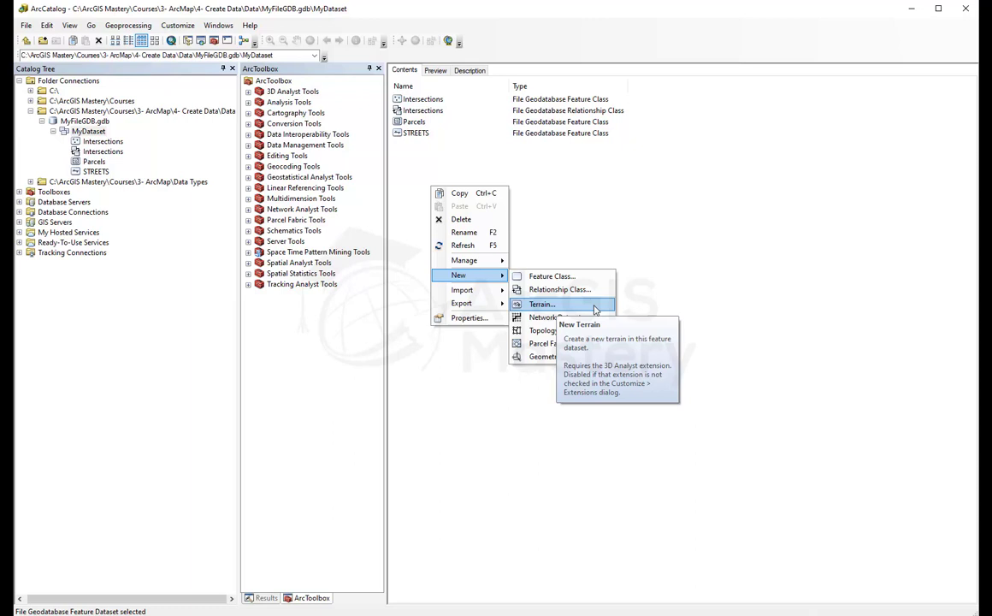
left_click(551, 318)
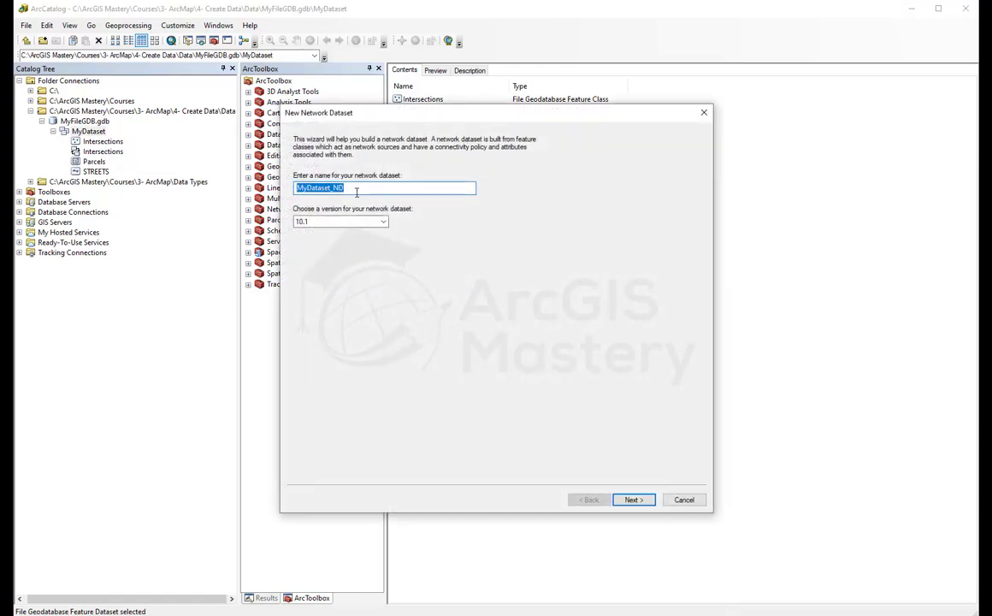
left_click_drag(363, 111, 361, 203)
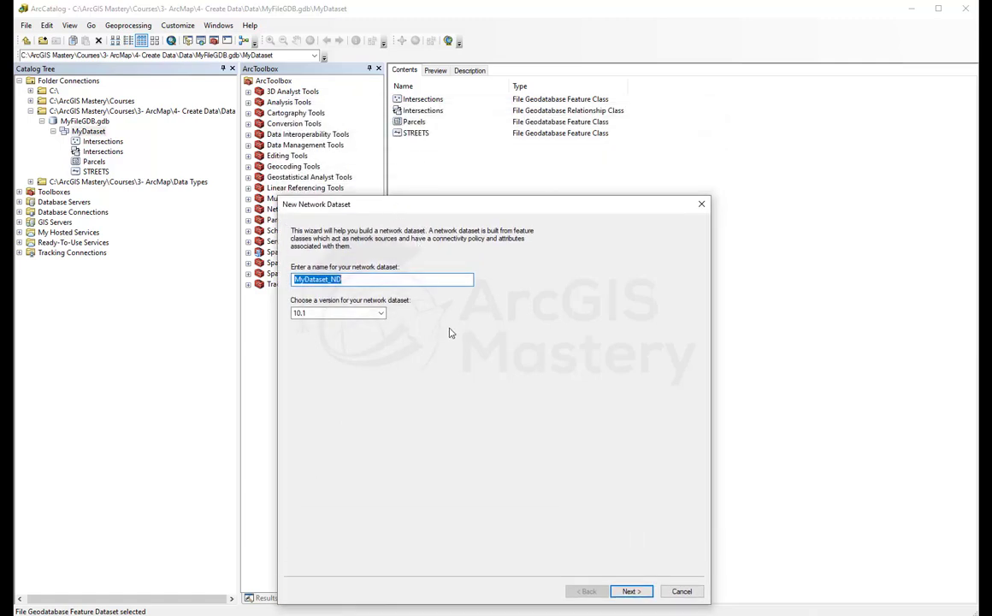
left_click(631, 591)
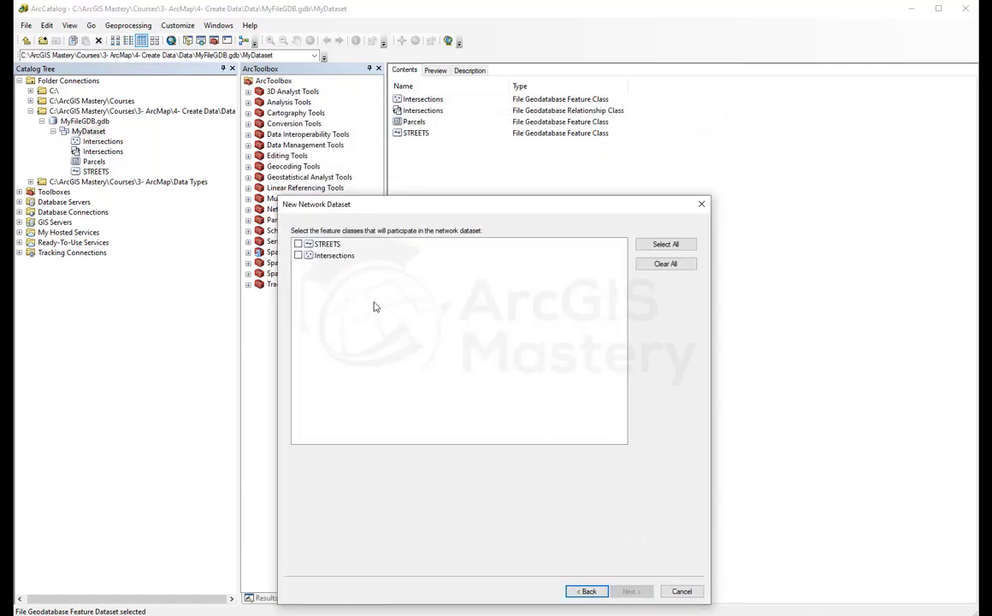
left_click(297, 244)
left_click(297, 255)
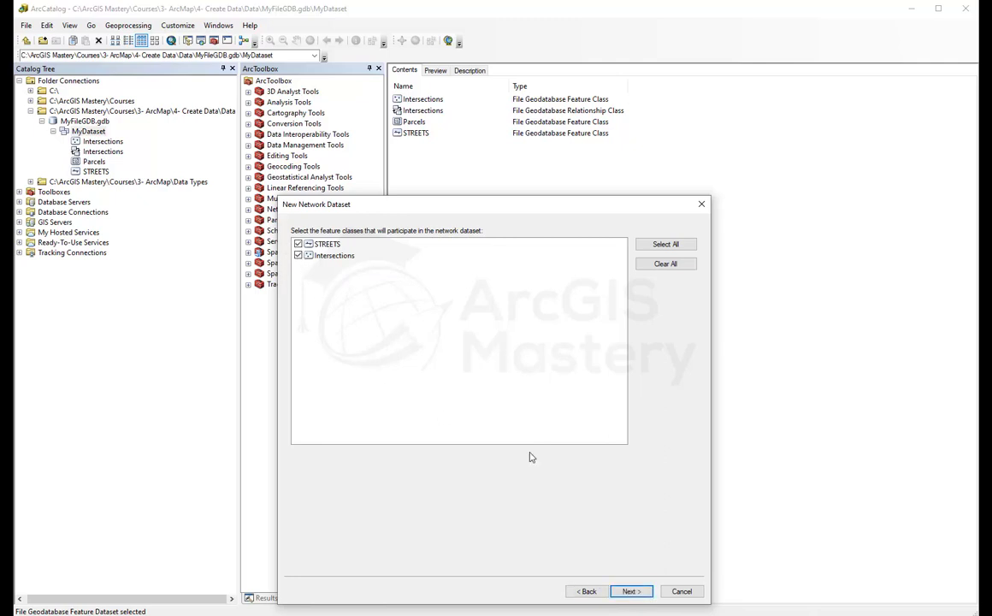
left_click(628, 591)
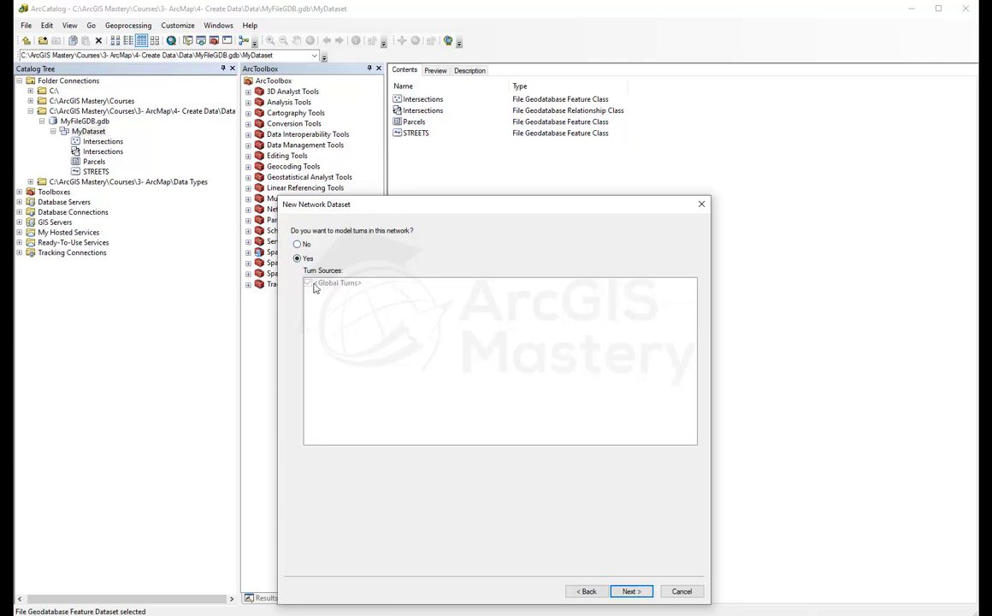
left_click(629, 591)
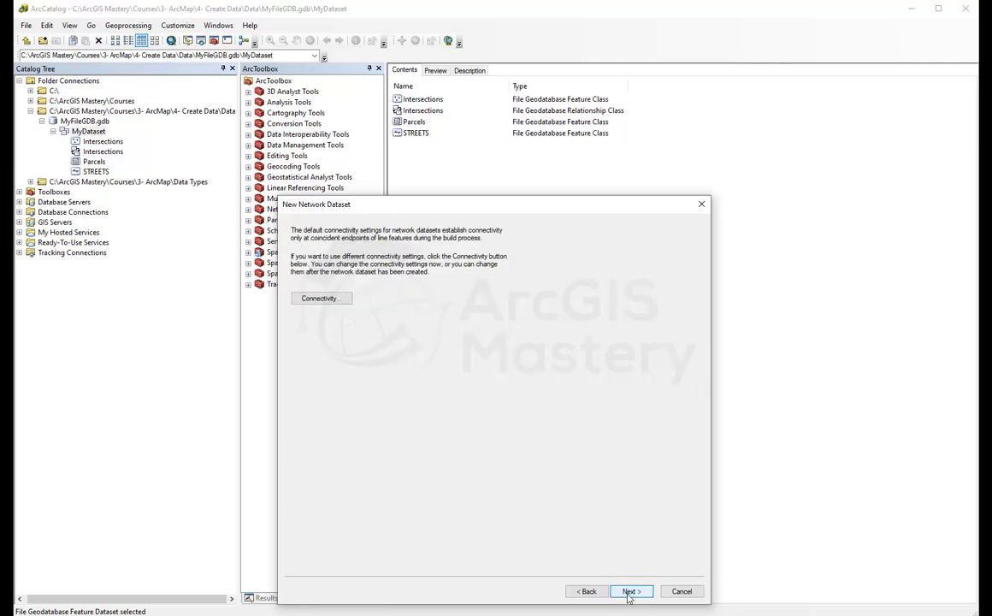
left_click(630, 592)
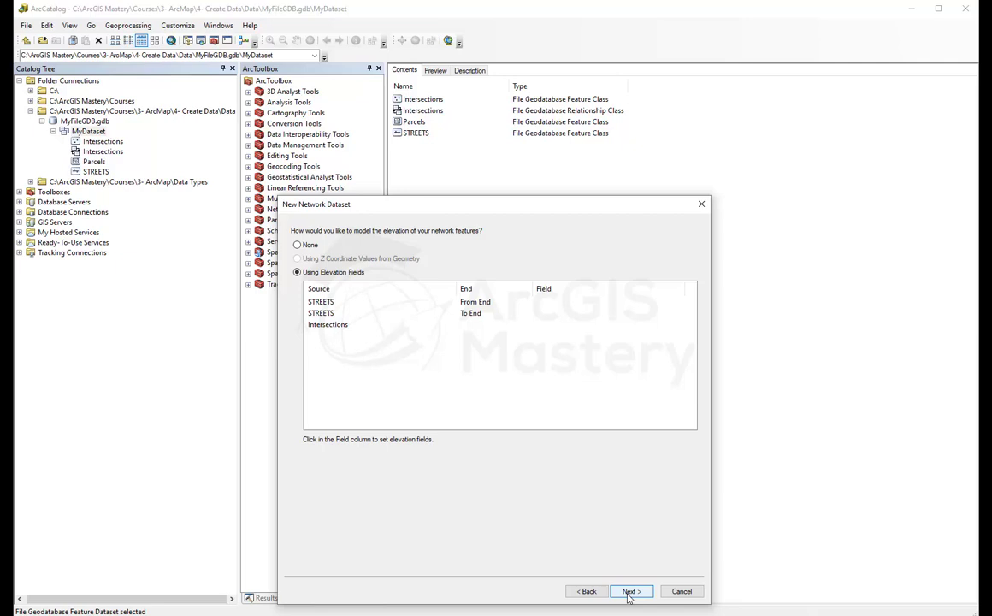
left_click(681, 591)
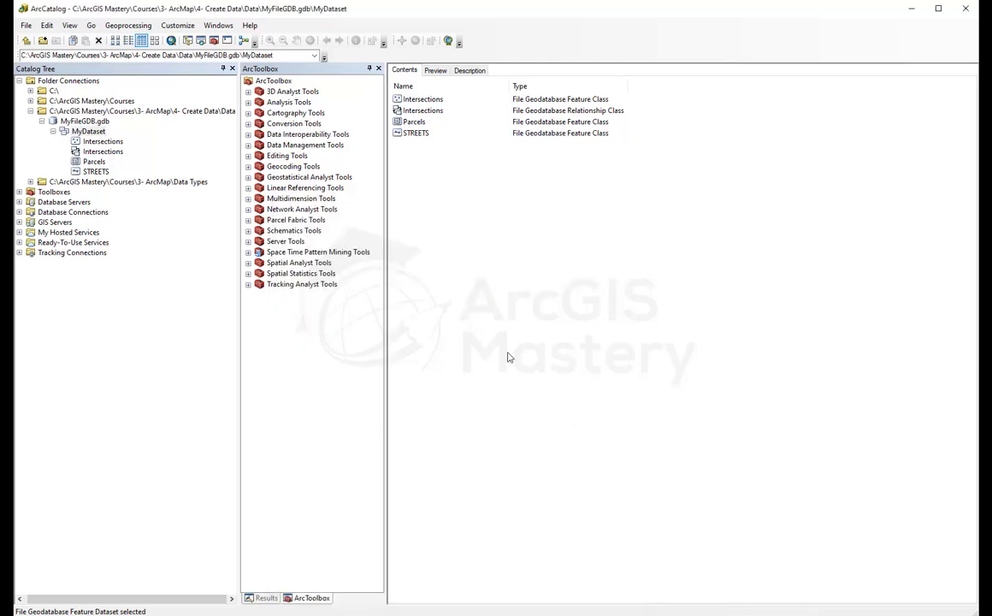
Step: Dismiss MyDataset's actions menu and move up to MyFileGDB.gdb in the Catalog Tree
right_click(433, 196)
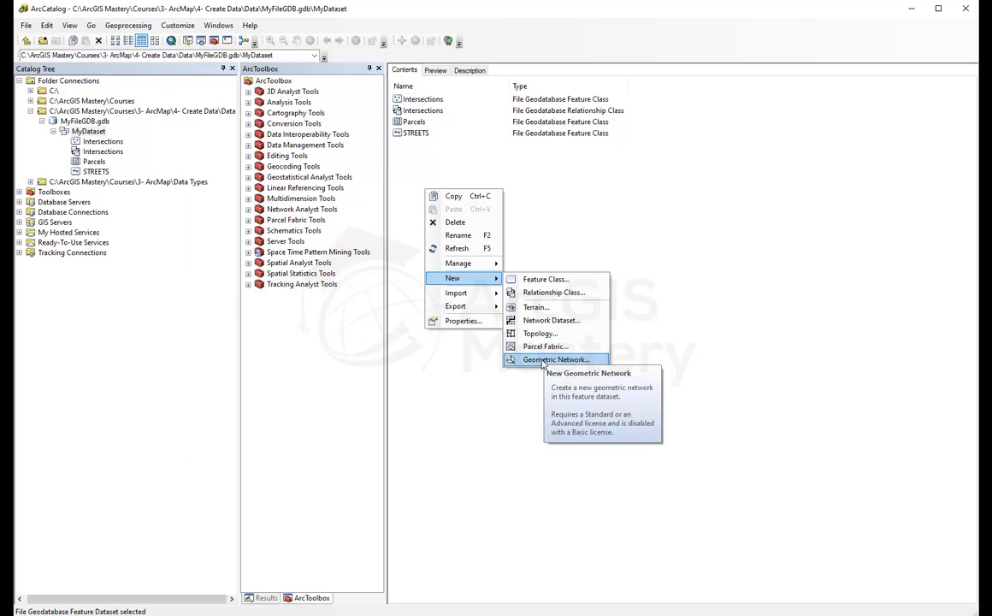
left_click(564, 225)
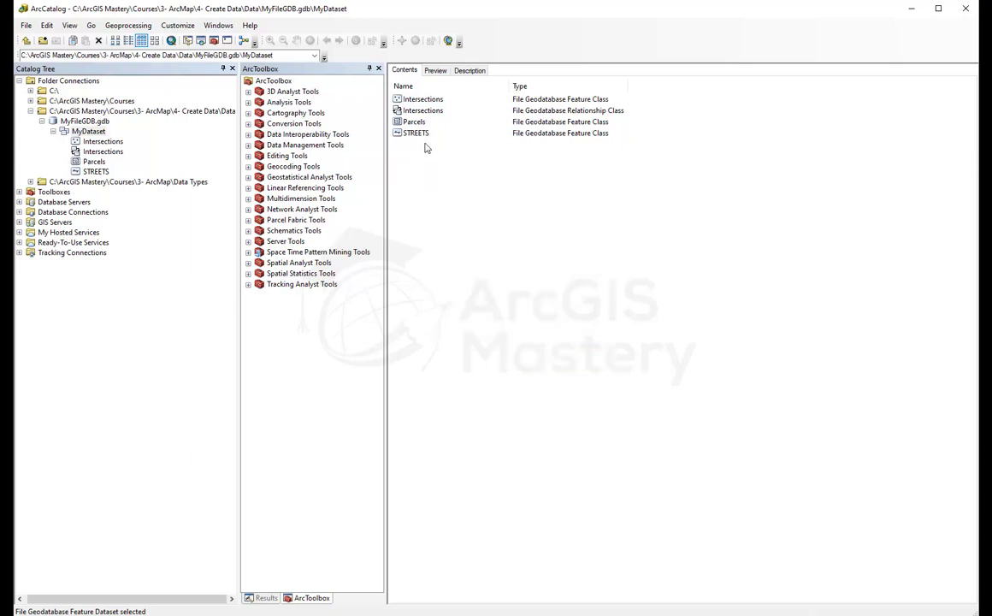
left_click(87, 122)
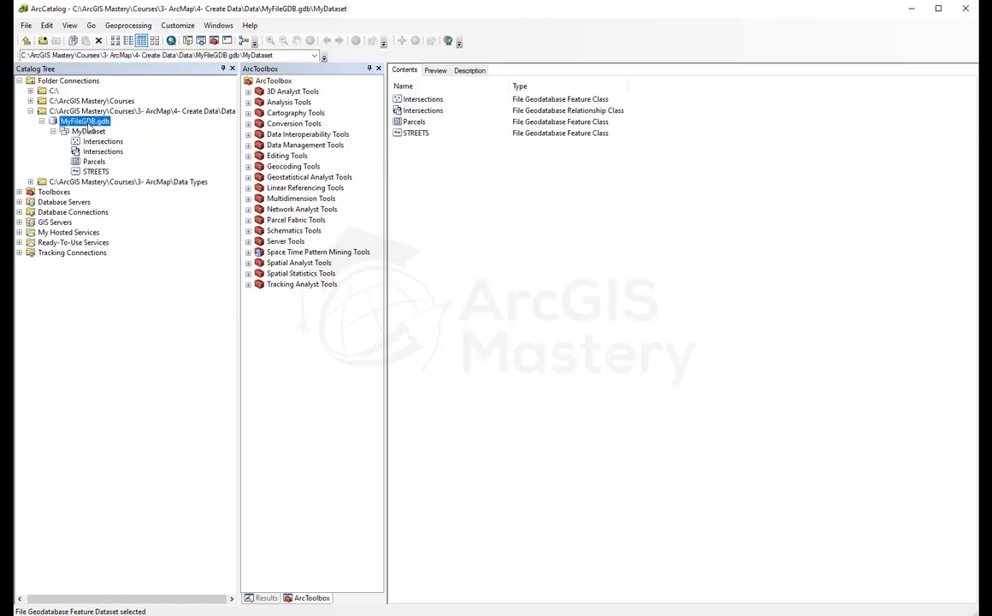
Step: Create standalone table MyTable in MyFileGDB.gdb with default storage and only OBJECTID
right_click(429, 161)
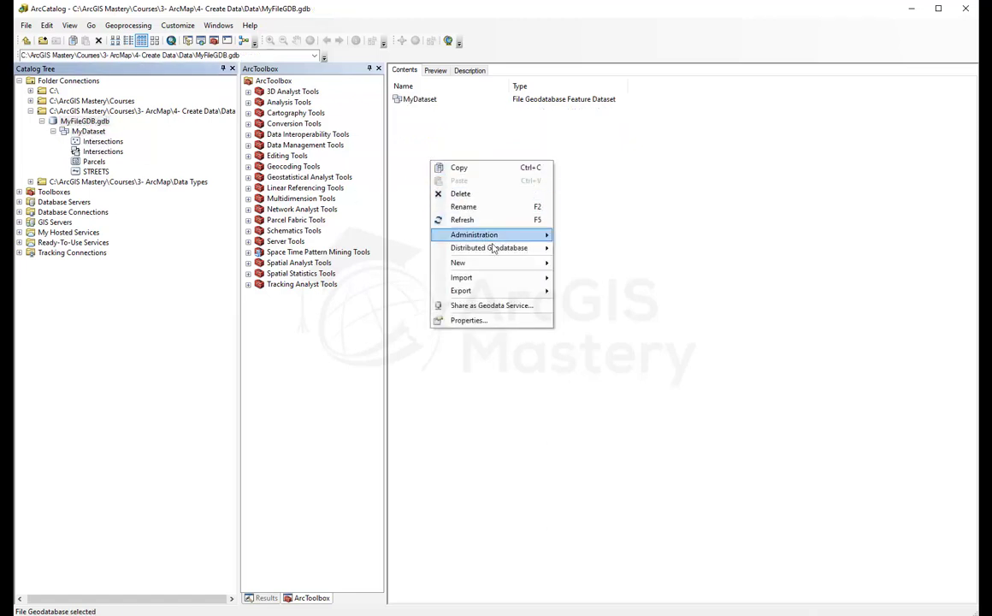
mouse_move(498, 263)
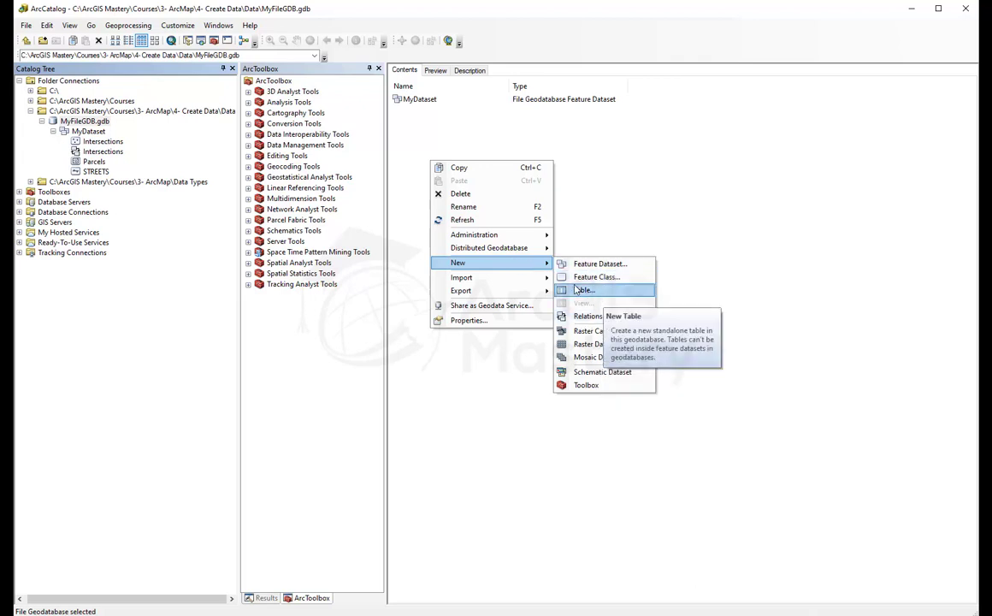
left_click(582, 289)
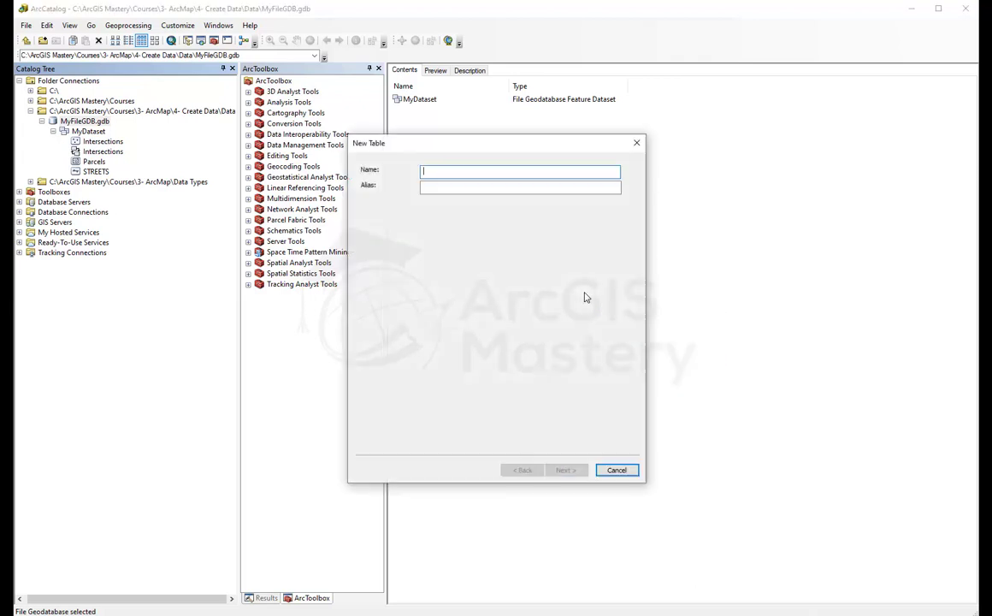
type("MyTable")
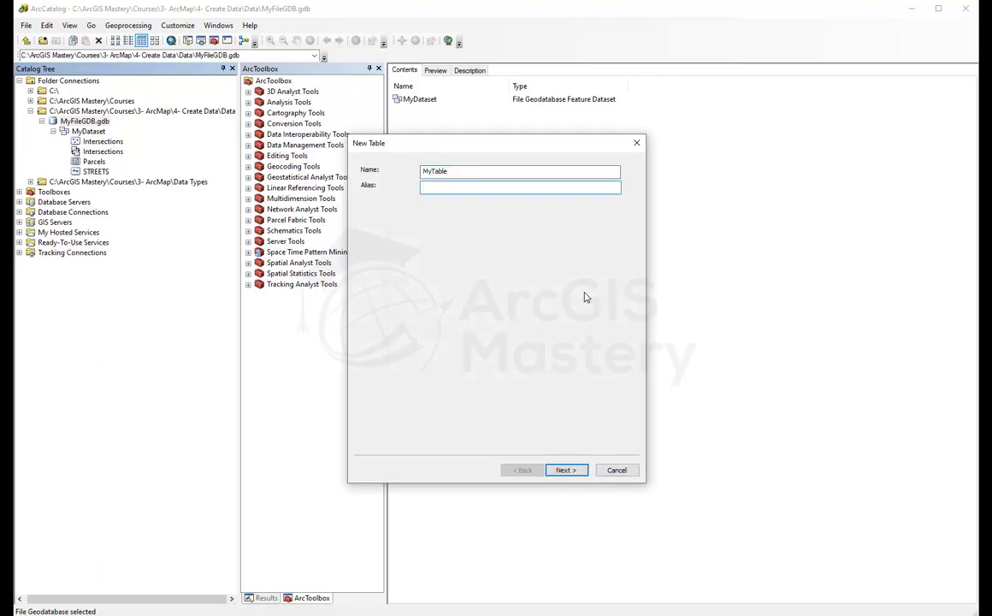
left_click(567, 472)
left_click(566, 470)
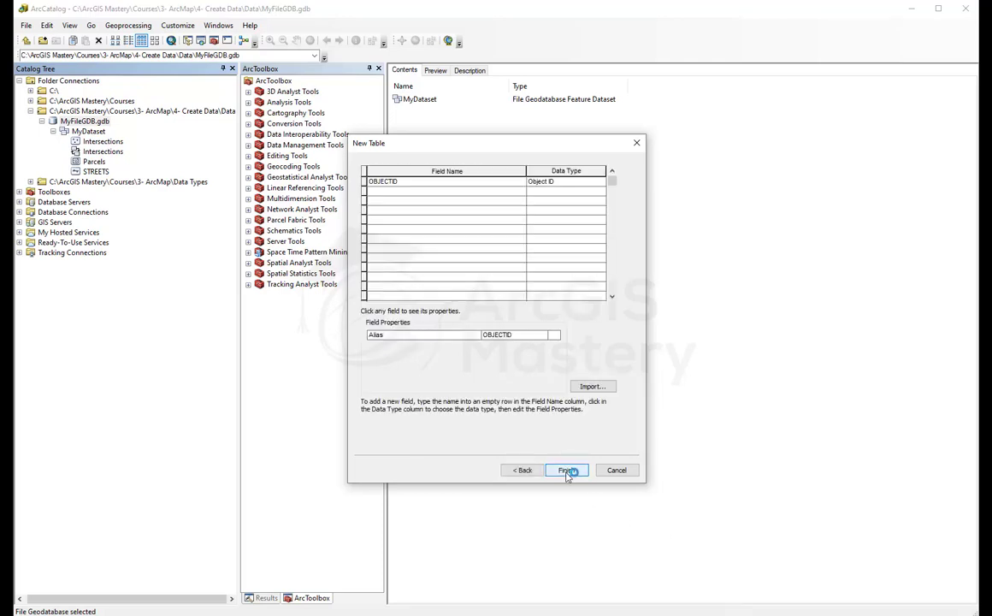
left_click(442, 192)
left_click(438, 202)
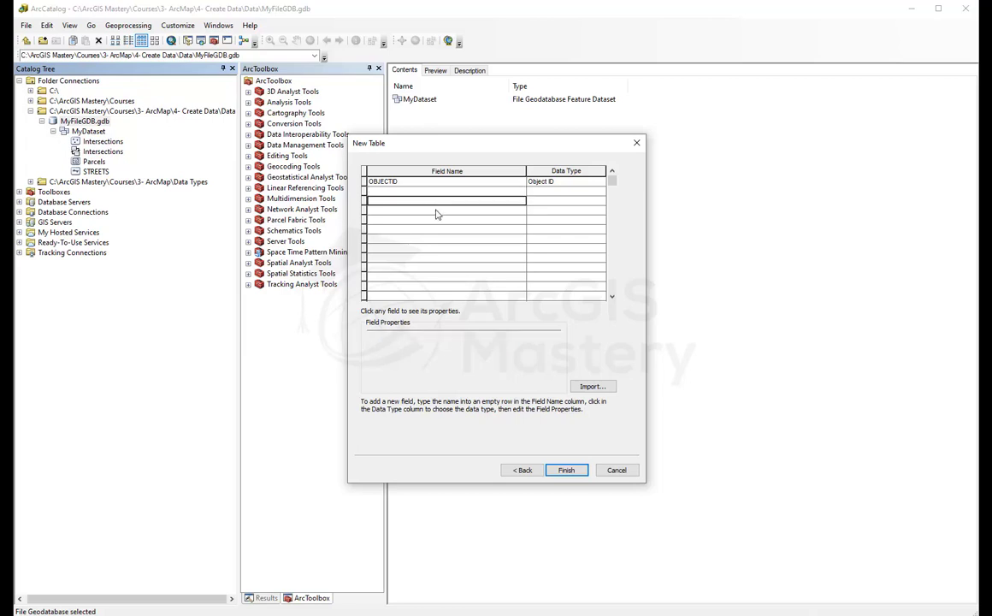
left_click(435, 211)
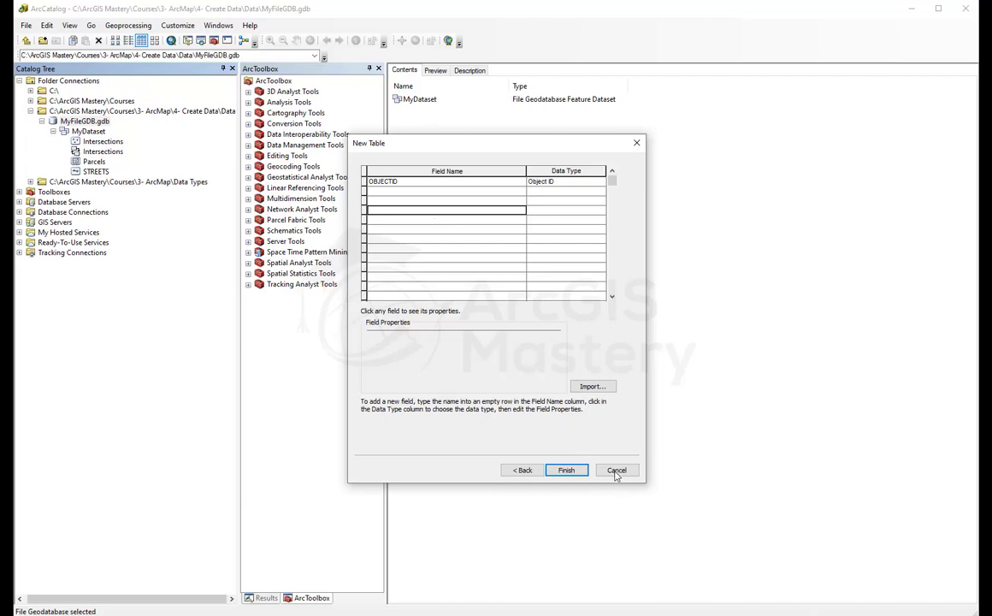
left_click(569, 469)
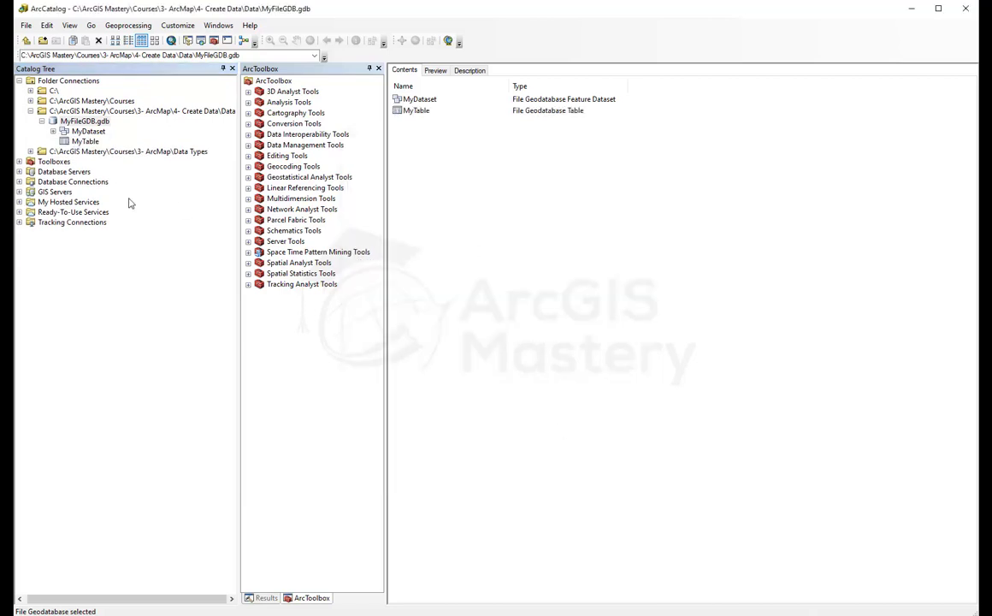
Step: Create a toolbox named Toolbox in MyFileGDB.gdb and select it in the tree
right_click(95, 125)
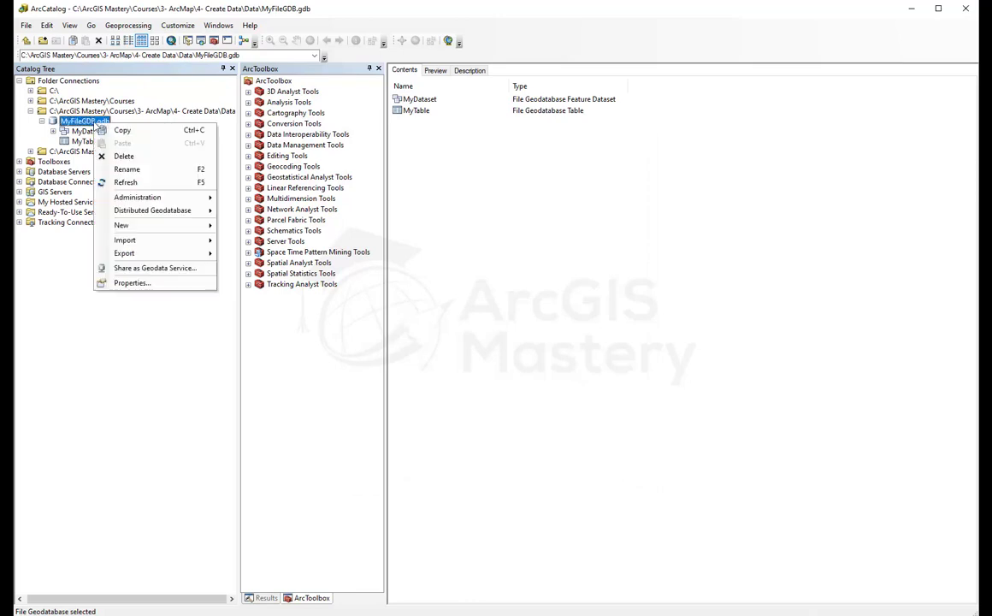
mouse_move(205, 225)
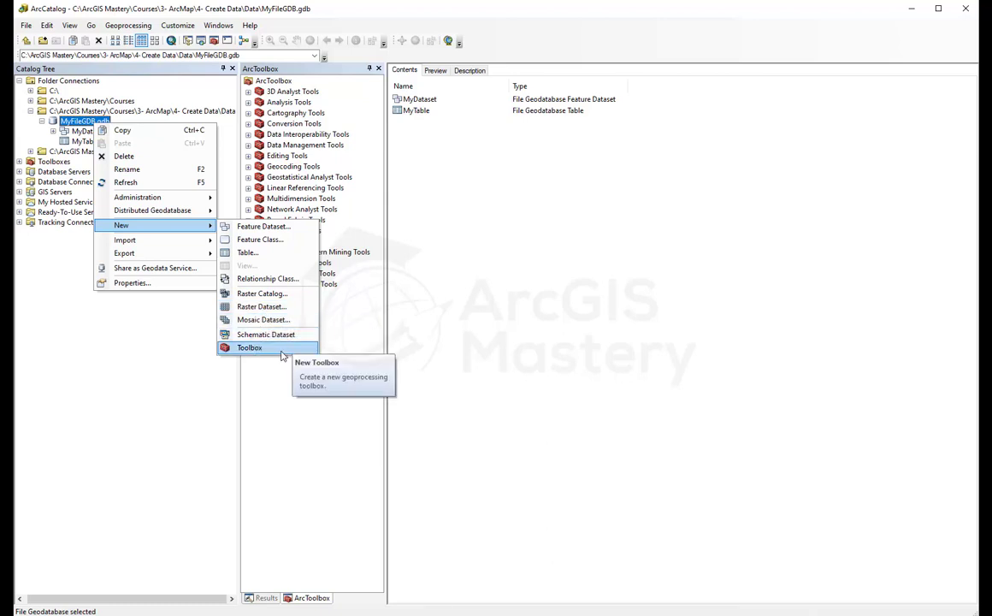
left_click(282, 347)
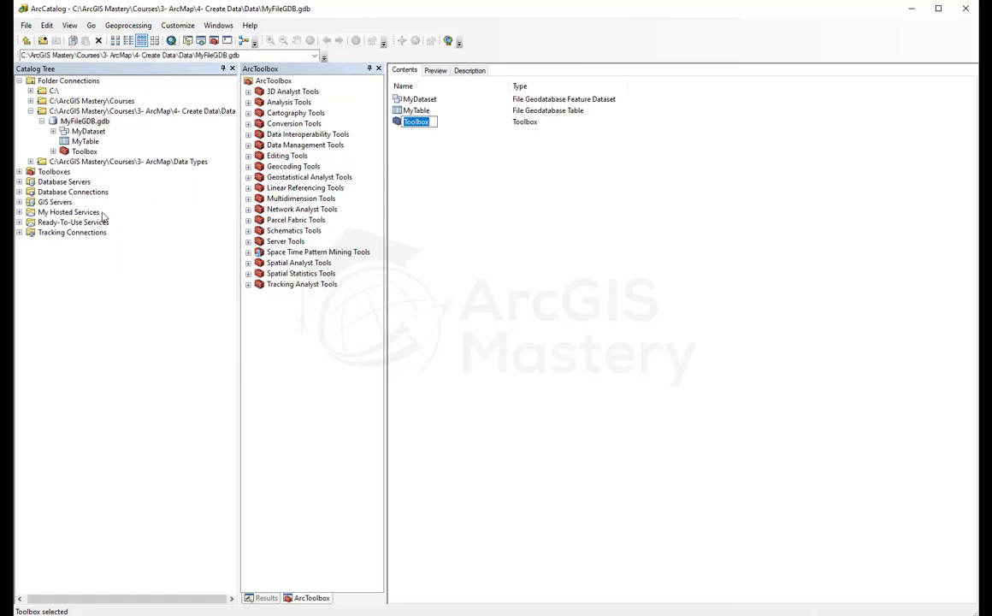
left_click(73, 153)
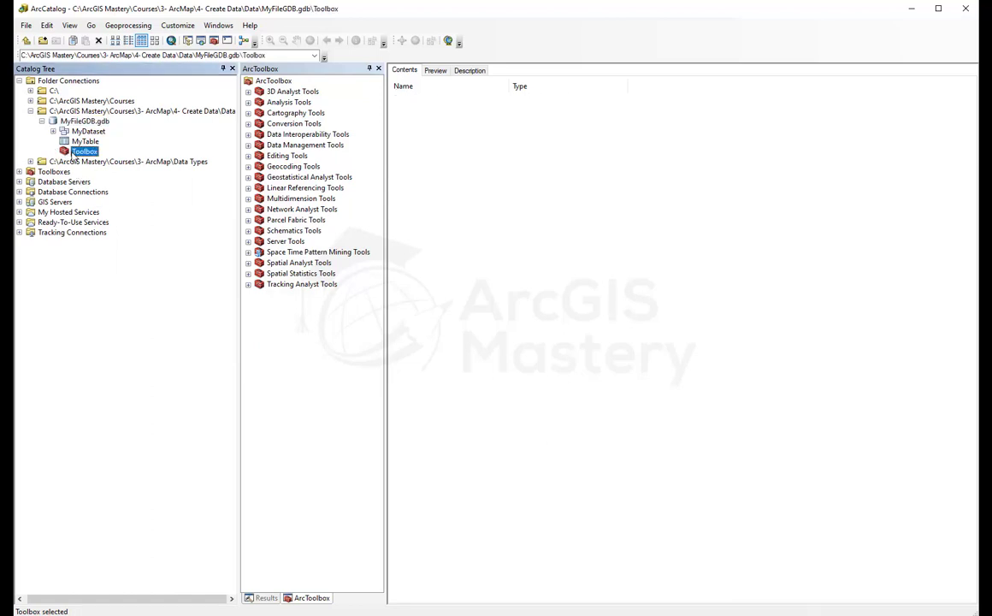
Step: Add the From KML, From PDF and From Raster conversion tools to Toolbox
right_click(72, 154)
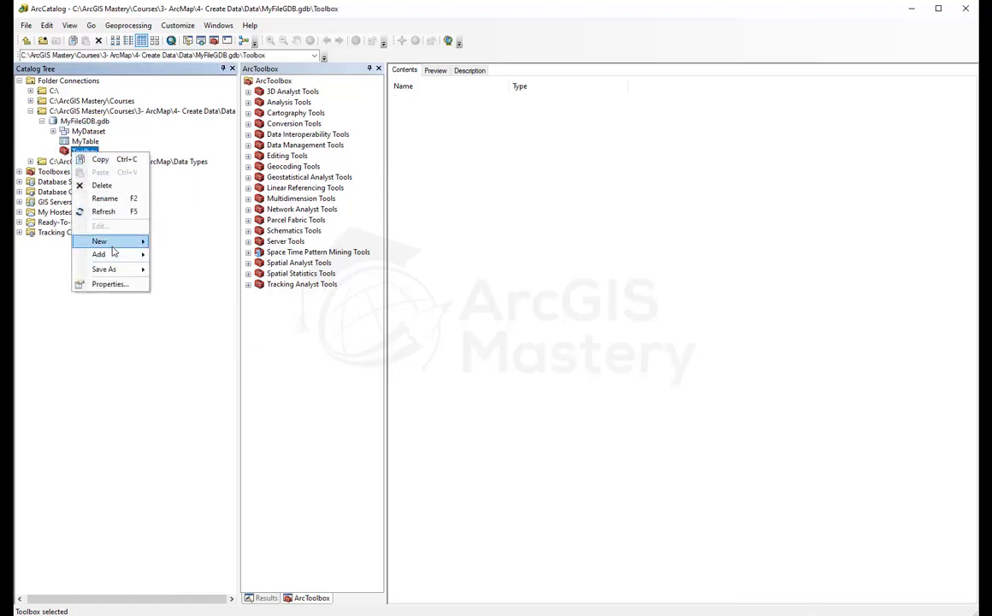
mouse_move(116, 258)
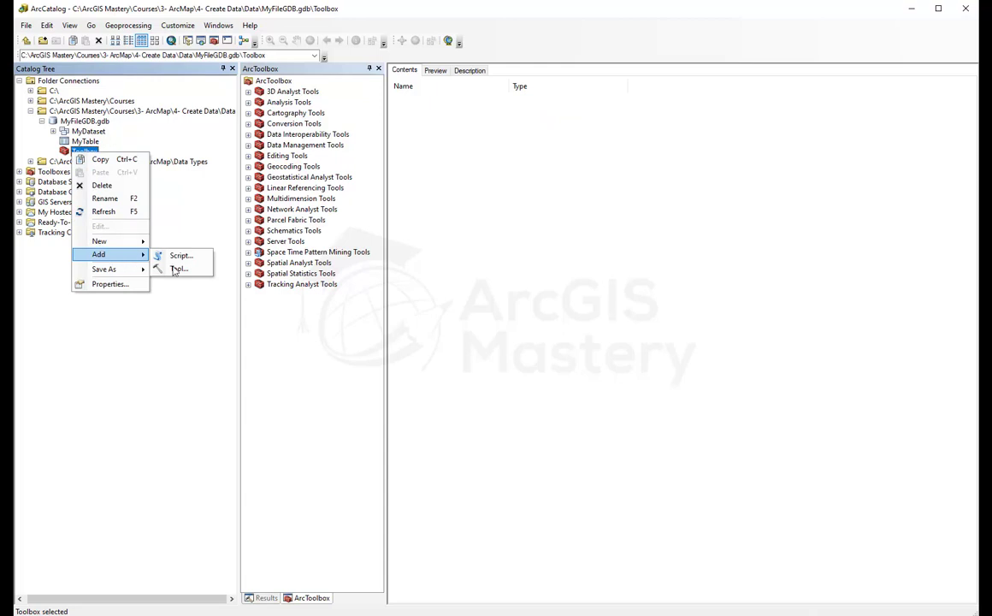
left_click(177, 271)
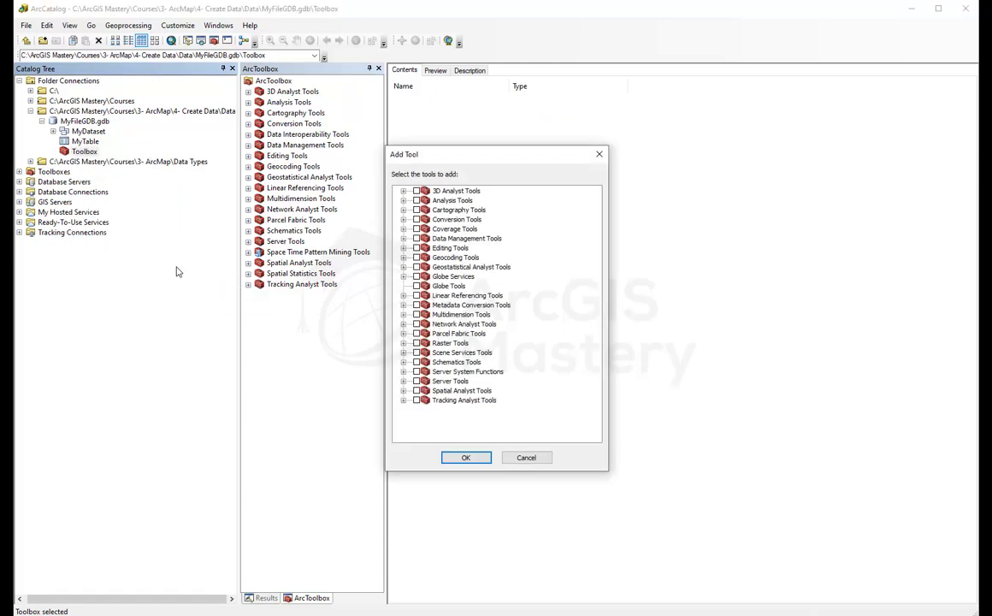
left_click(403, 219)
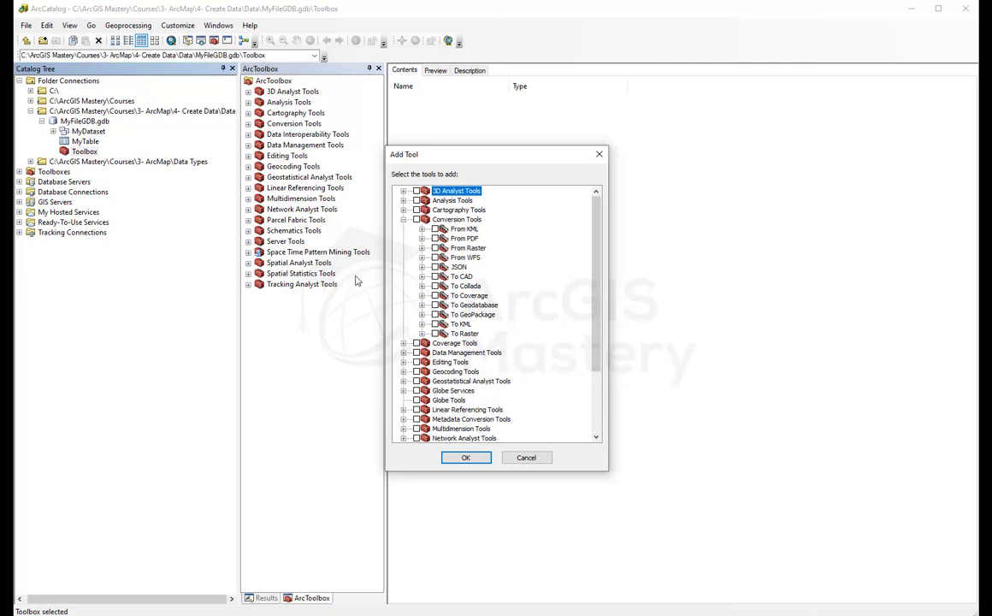
left_click(435, 228)
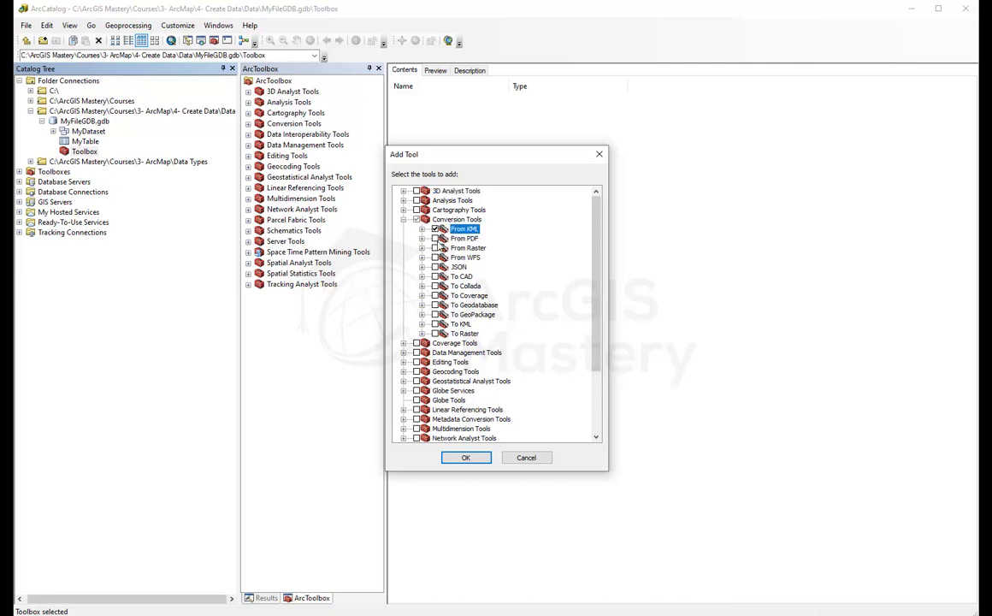
left_click(435, 238)
left_click(435, 248)
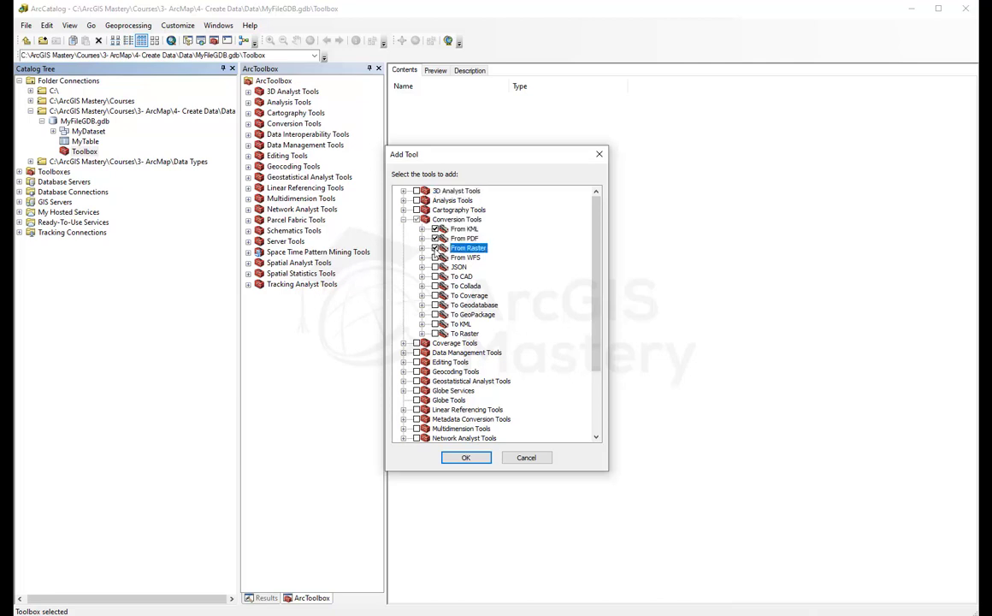
left_click(472, 460)
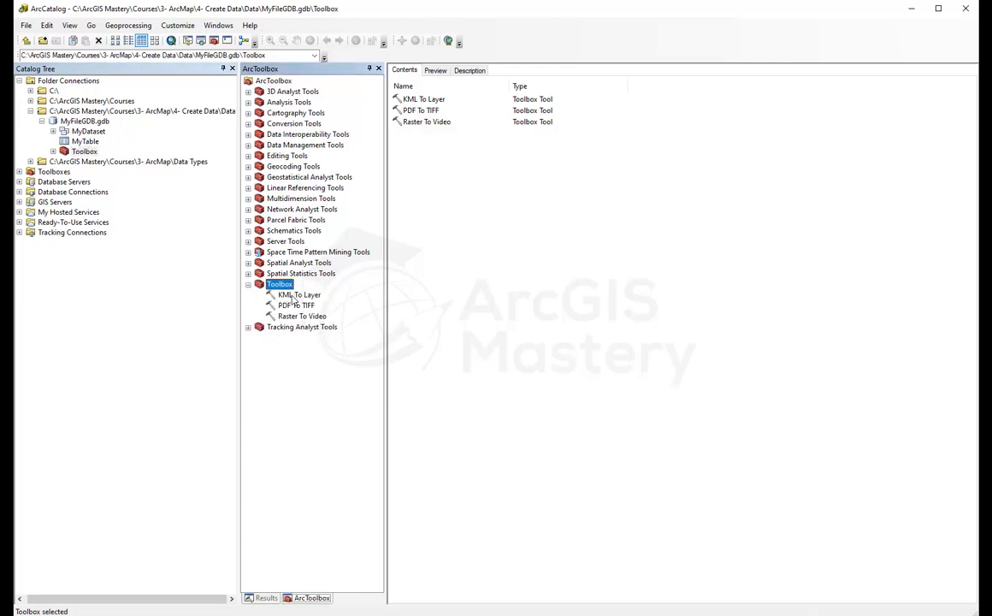
double_click(70, 121)
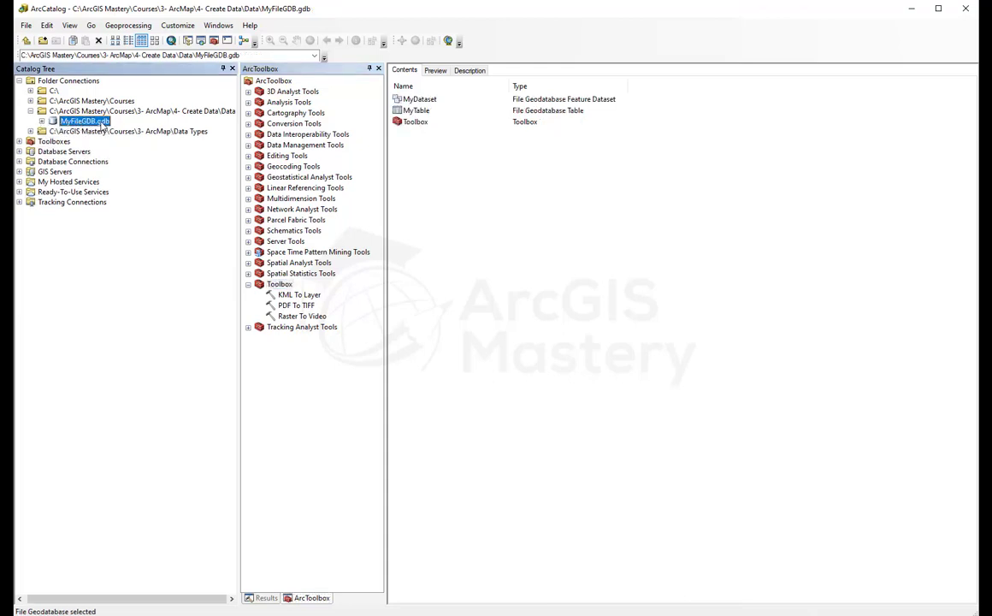
Step: Create personal geodatabase PersonalGDB in the Data folder, then switch to File Explorer
left_click(74, 110)
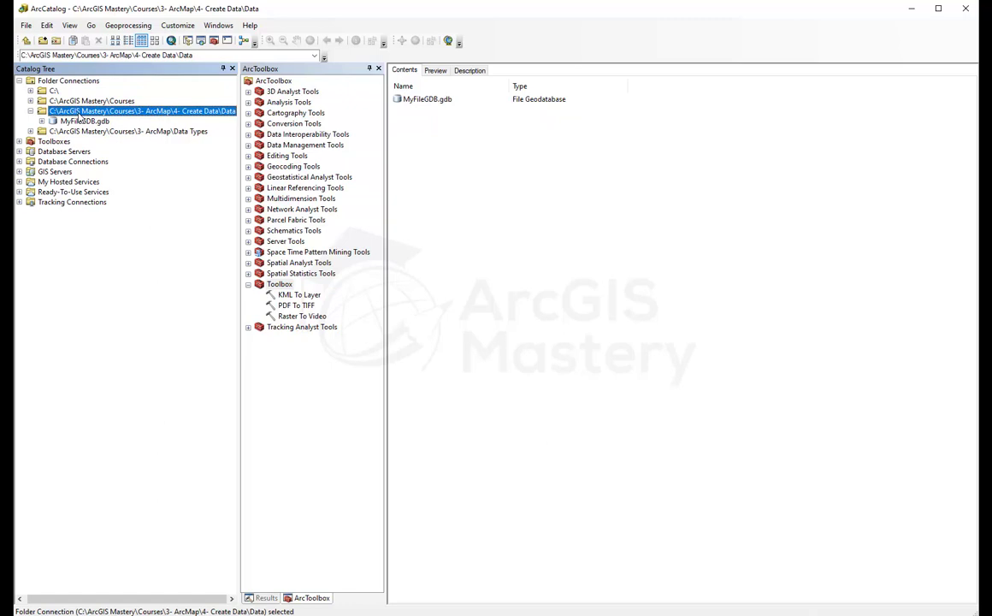
right_click(415, 147)
mouse_move(470, 219)
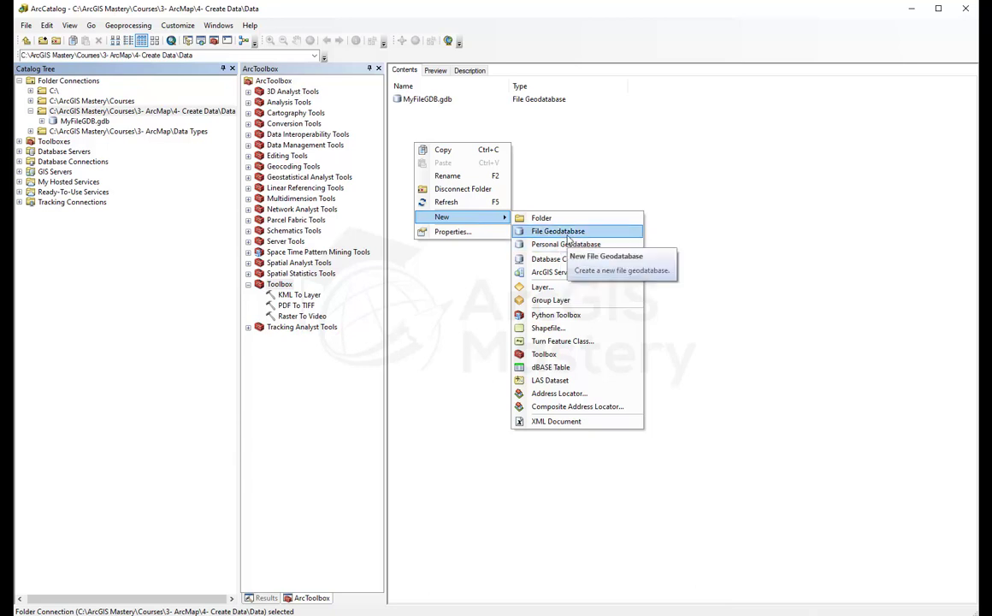
left_click(566, 245)
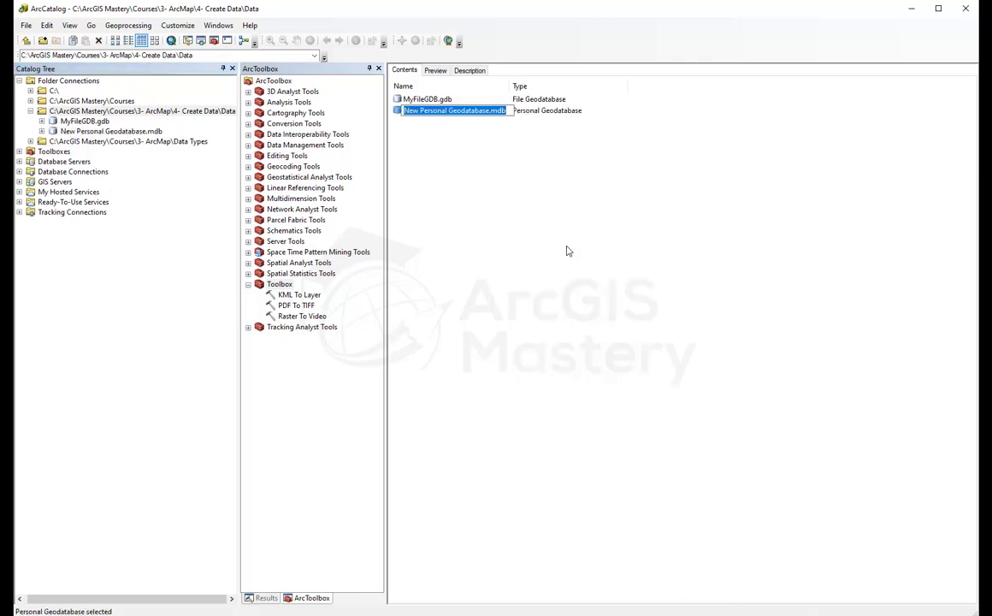
type("Personal")
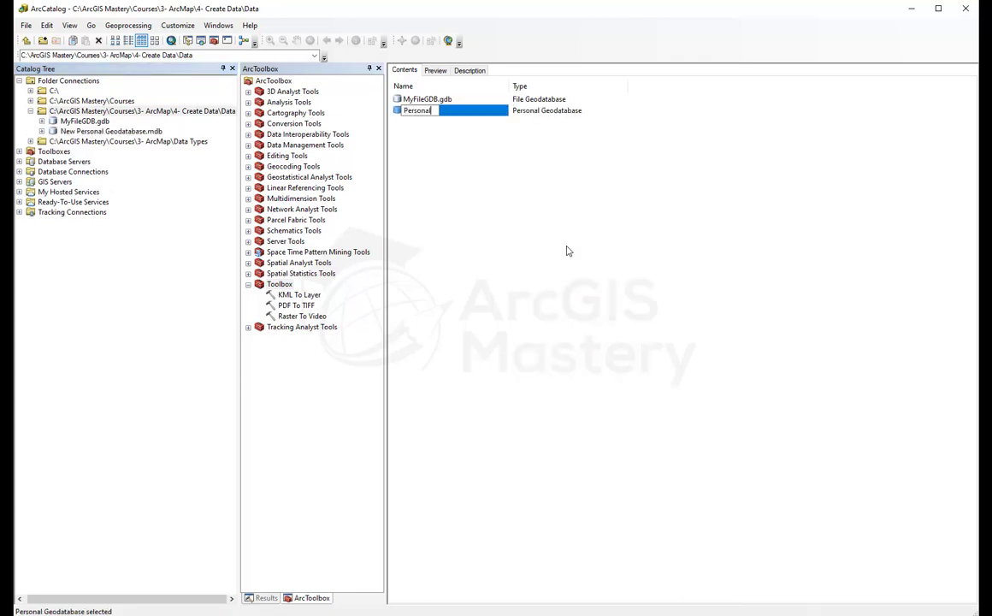
type("GDB")
key("Return")
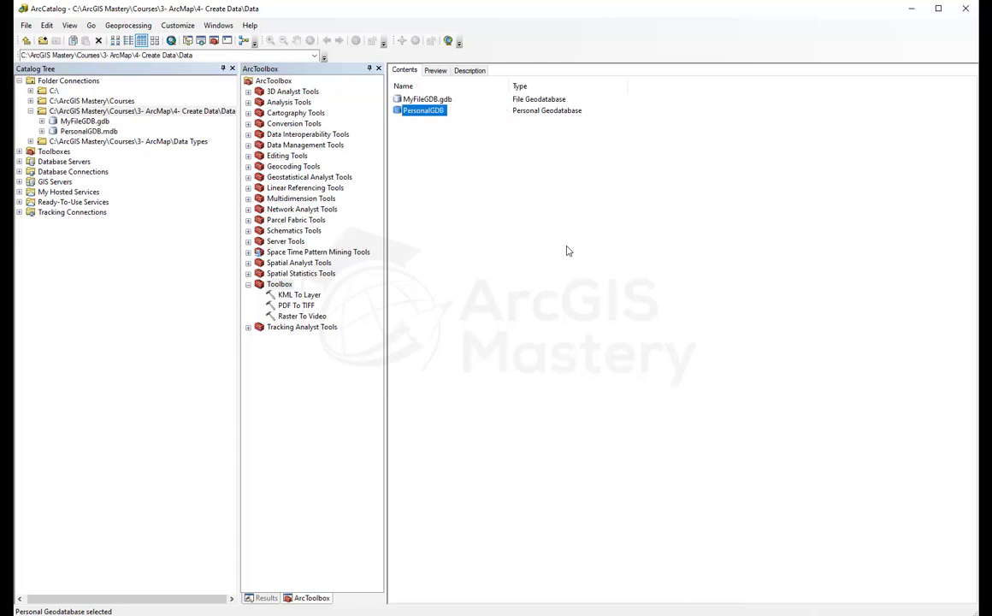
left_click(505, 242)
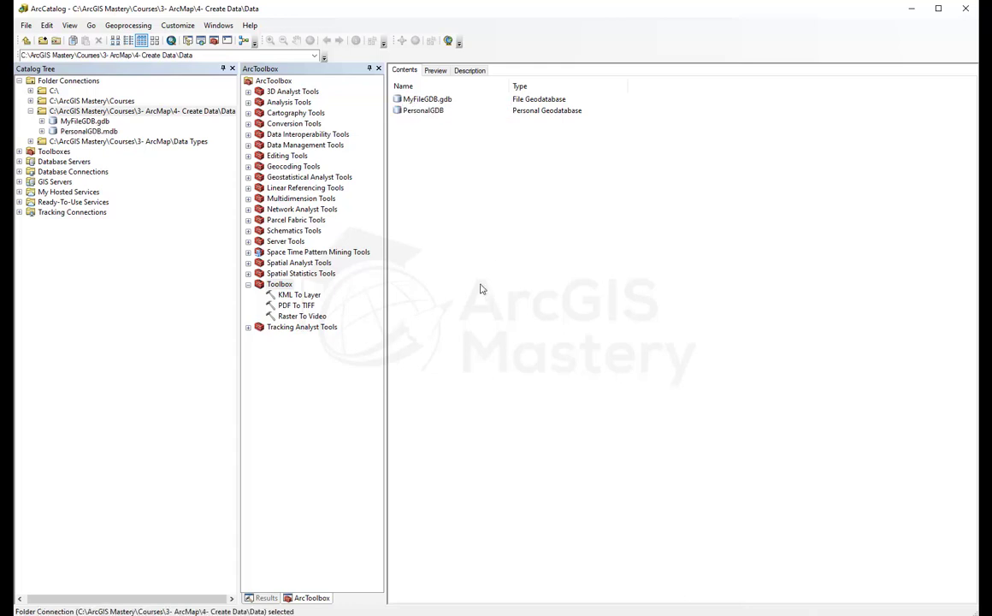
left_click(147, 615)
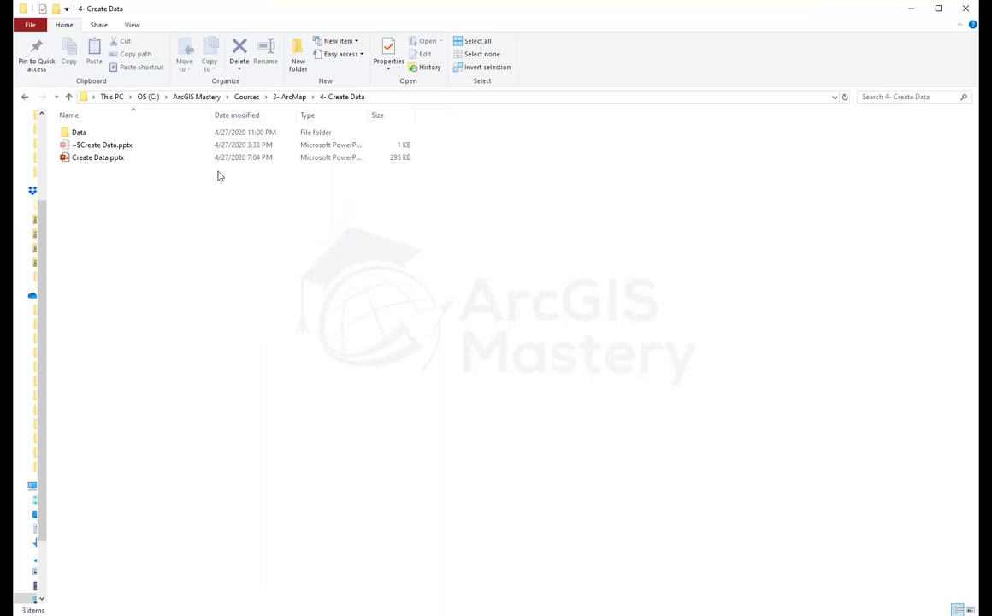
Step: Open the Data folder in File Explorer and select PersonalGDB.mdb
left_click(85, 134)
double_click(85, 140)
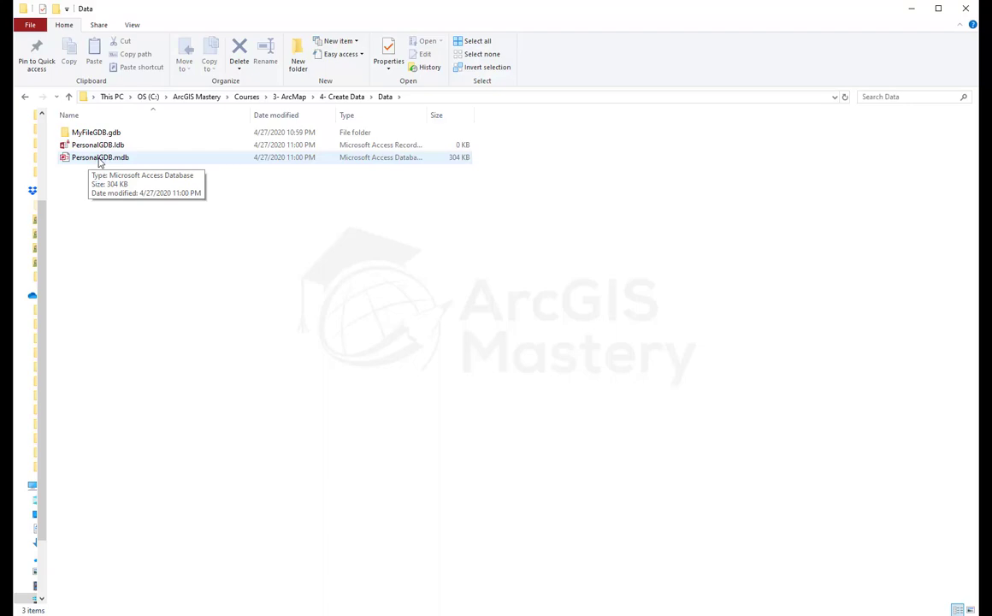
left_click(100, 159)
Step: Open PersonalGDB.mdb in Microsoft Access, dismiss the file-in-use warning and enable its content
double_click(100, 161)
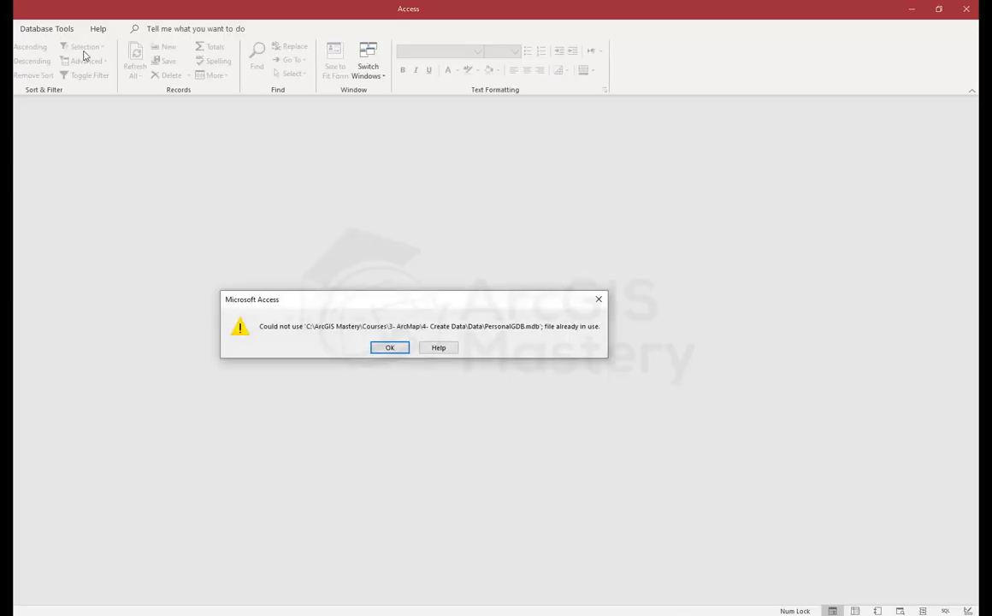
left_click(392, 347)
left_click_drag(428, 12, 978, 12)
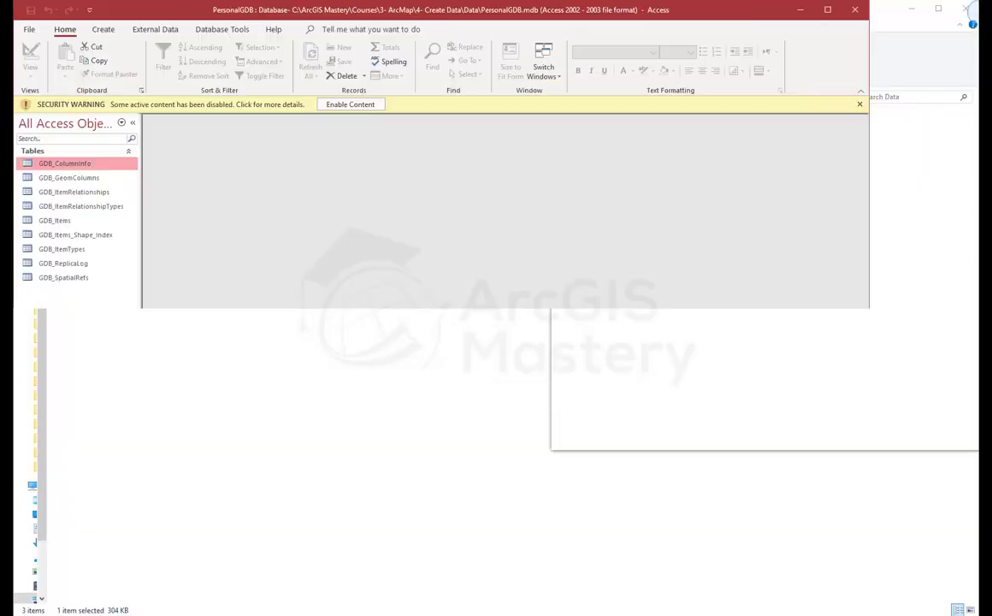
left_click_drag(513, 9, 410, 2)
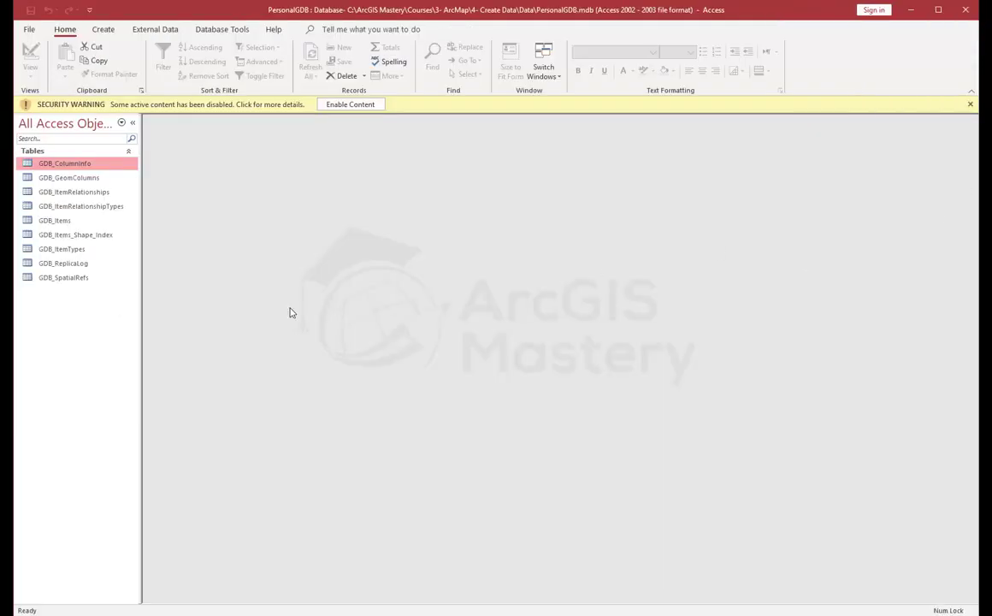
left_click(67, 177)
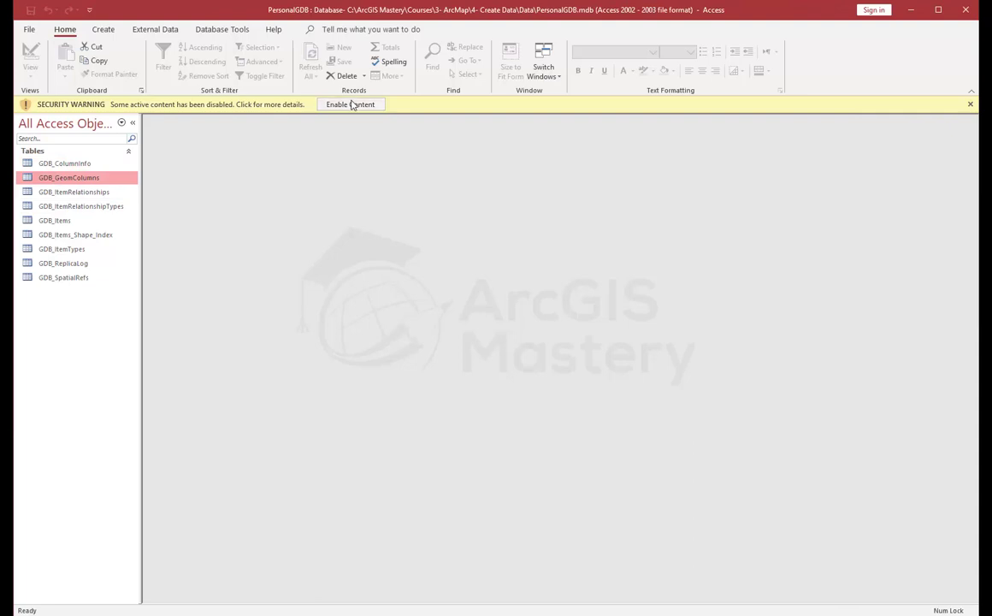
left_click(350, 104)
left_click(69, 148)
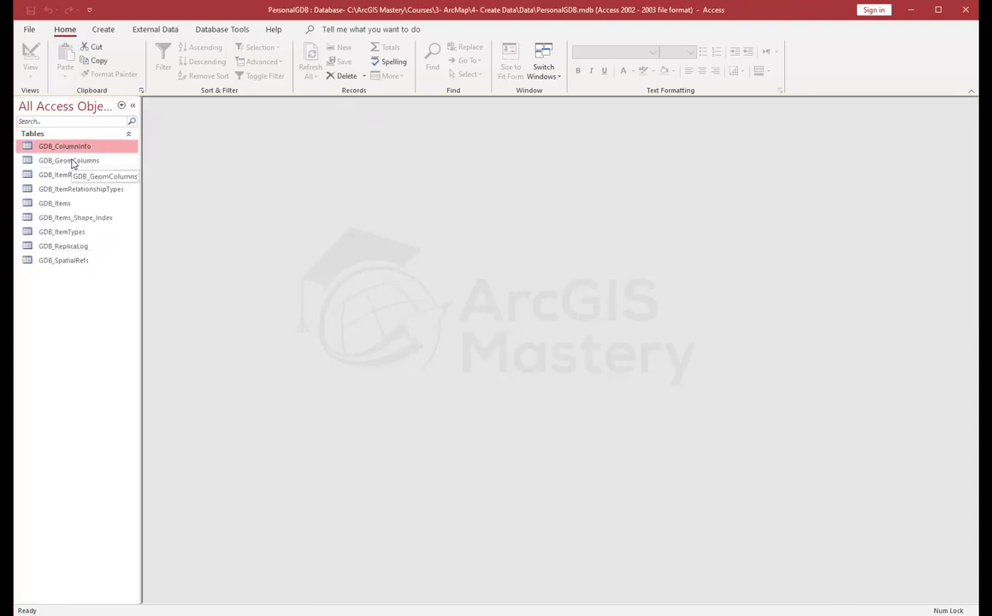
Step: Browse the GDB_GeomColumns, GDB_ColumnInfo, GDB_Items_Shape_Index and GDB_Items system tables
double_click(73, 162)
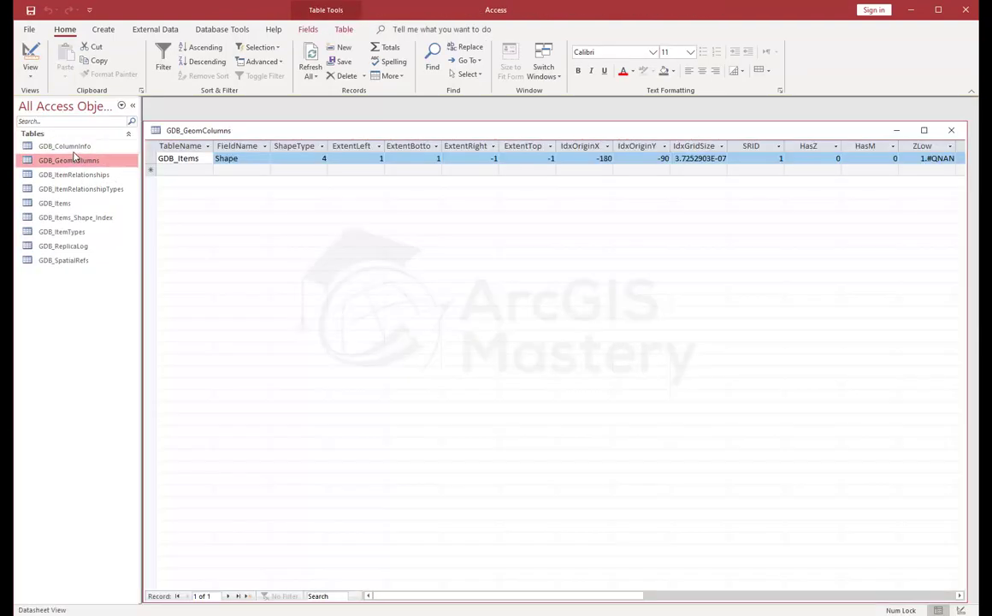
double_click(70, 147)
left_click(73, 219)
double_click(72, 220)
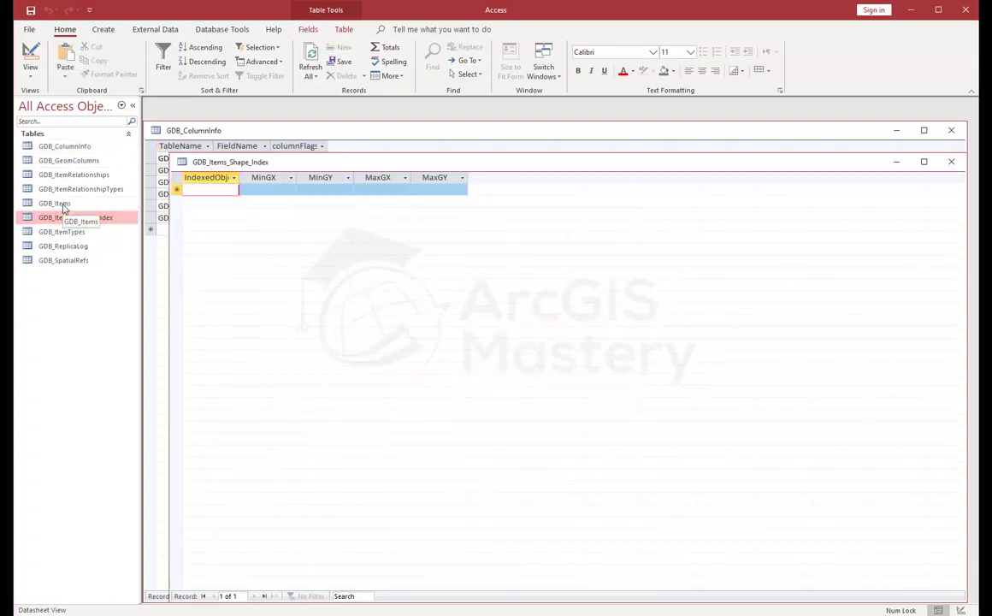
double_click(63, 204)
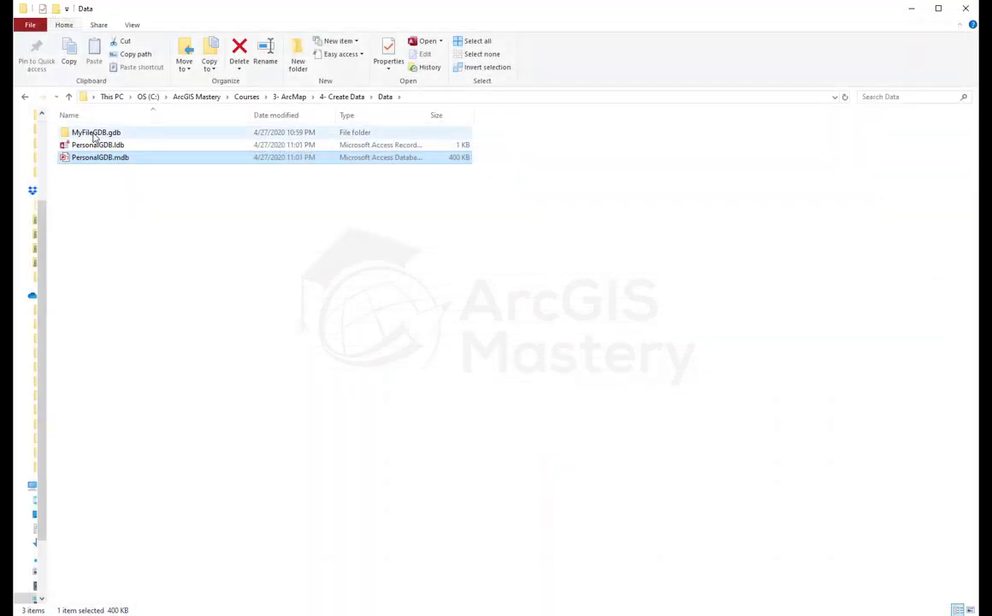
Step: Scroll through the 62 internal files of MyFileGDB.gdb in Explorer, then return to ArcCatalog
double_click(94, 134)
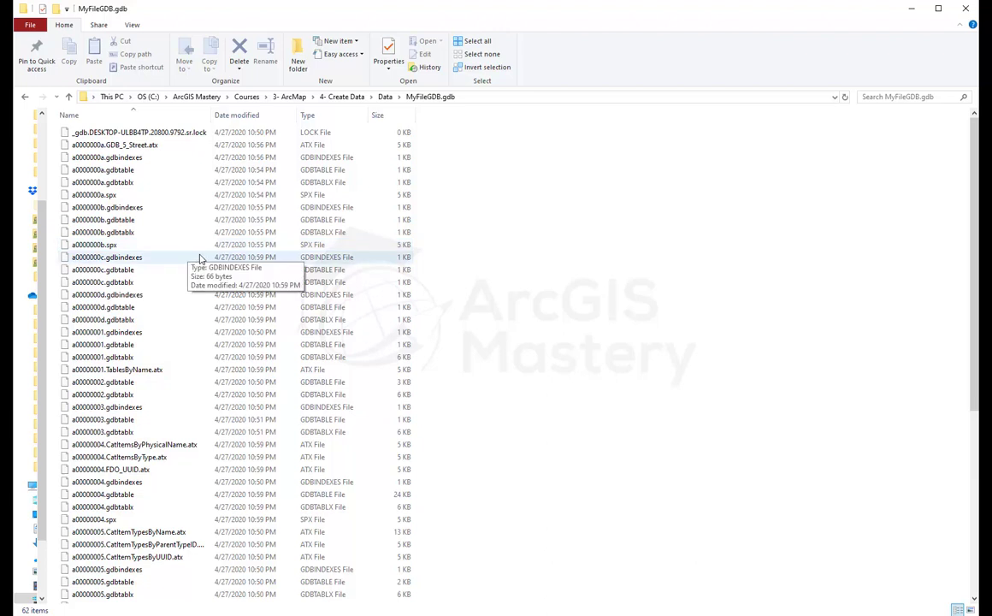
scroll(200, 258, "down", 8)
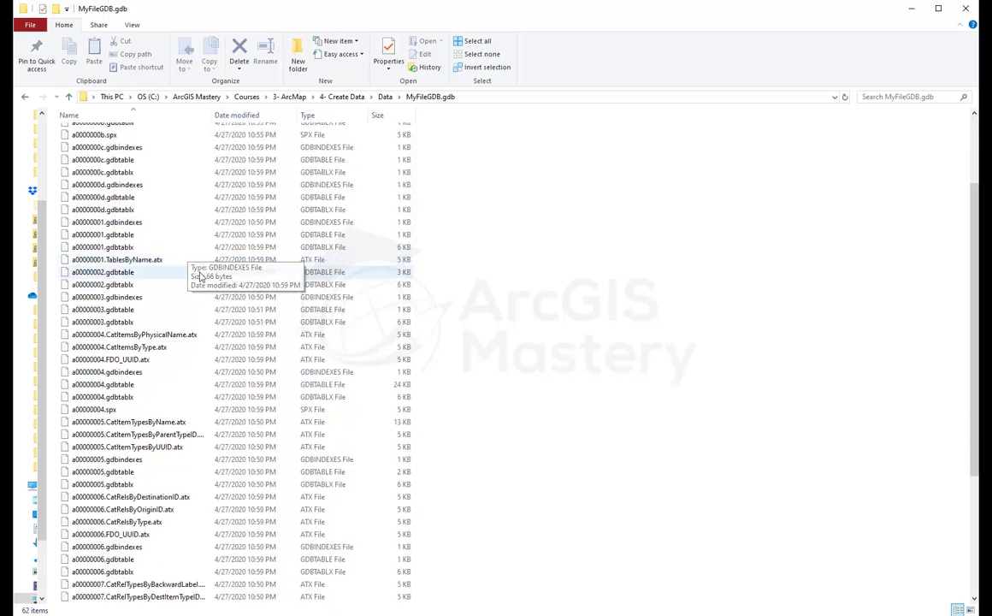
scroll(199, 288, "up", 8)
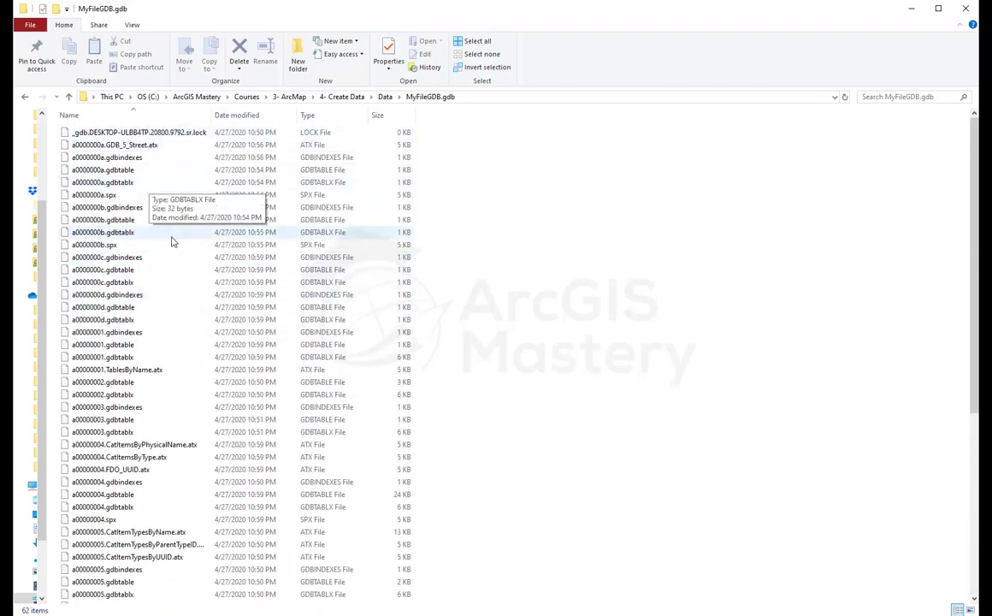
key("alt+Tab")
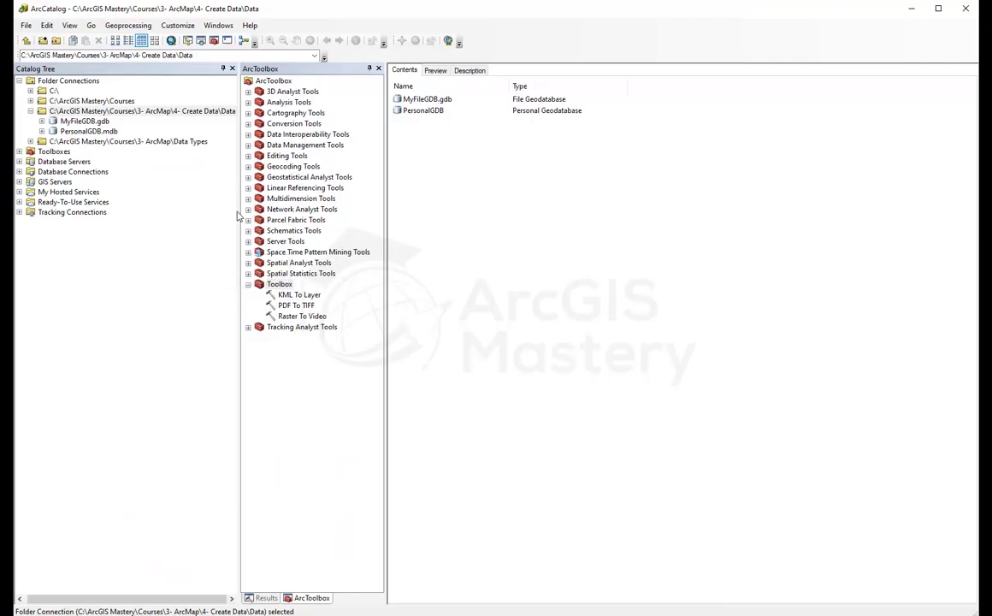
Step: Open MyFileGDB.gdb, then return to the Data folder and list its New item types
left_click(423, 102)
double_click(423, 101)
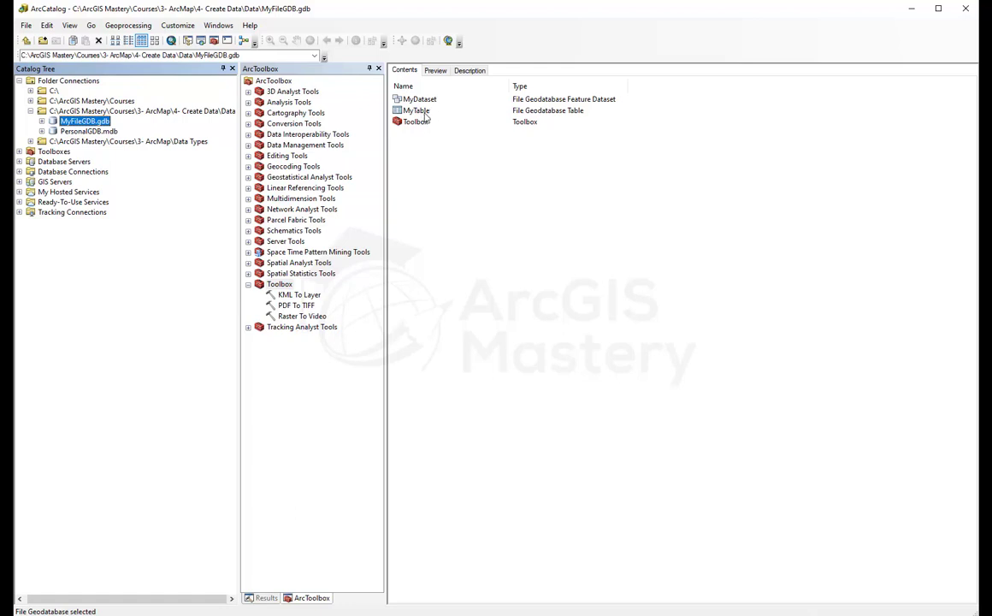
left_click(79, 110)
right_click(416, 159)
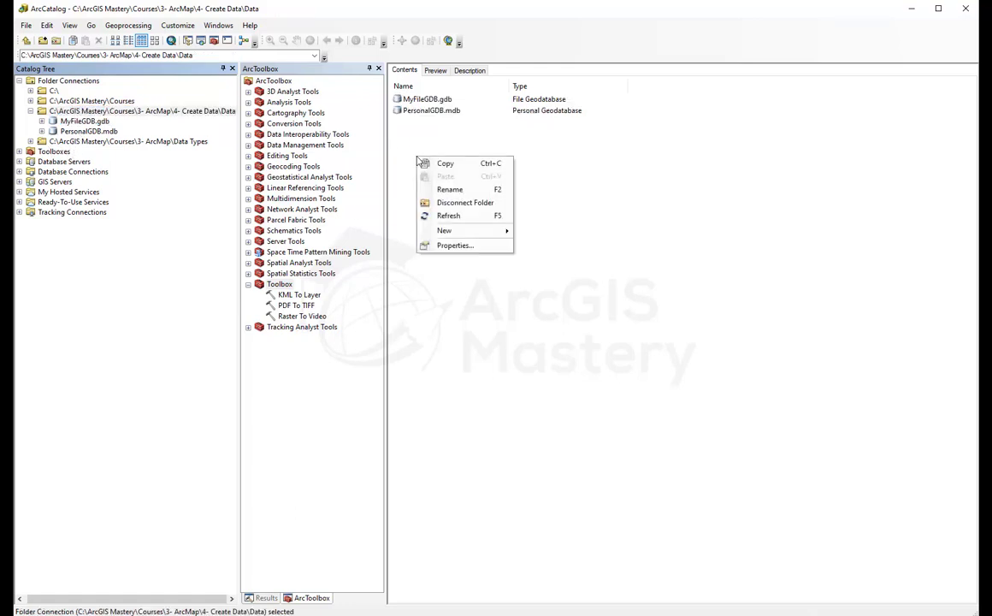
mouse_move(475, 236)
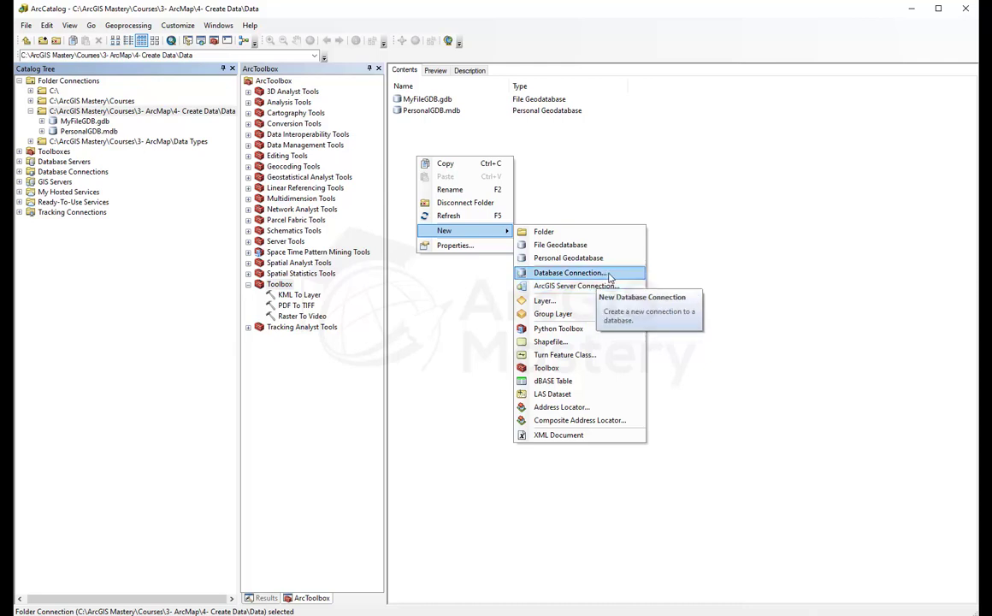
Step: Create the layer file MyLayer using the highways feature class from highways.gdb as its source
left_click(565, 302)
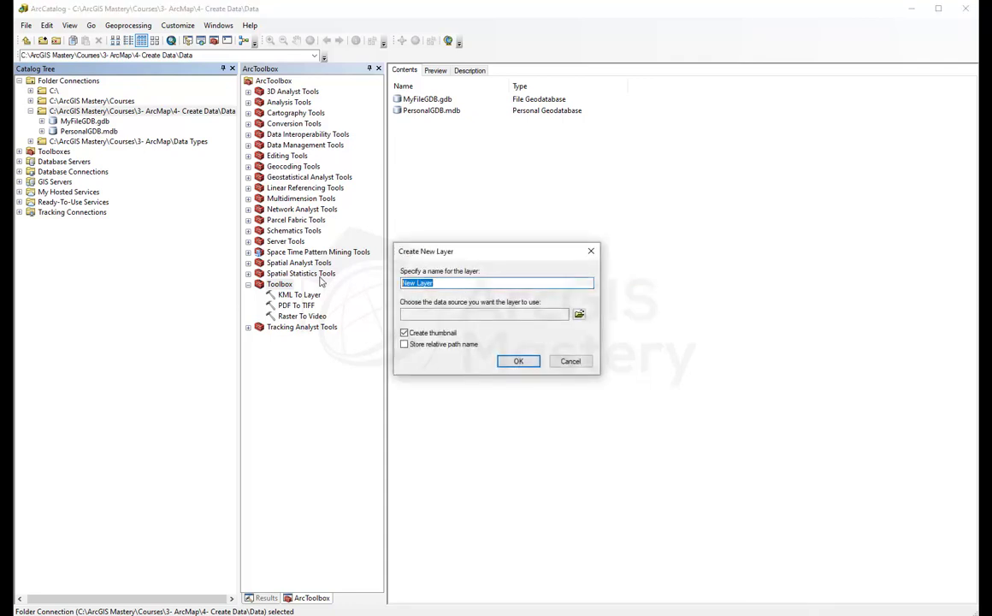
type("MyLayer")
left_click(579, 314)
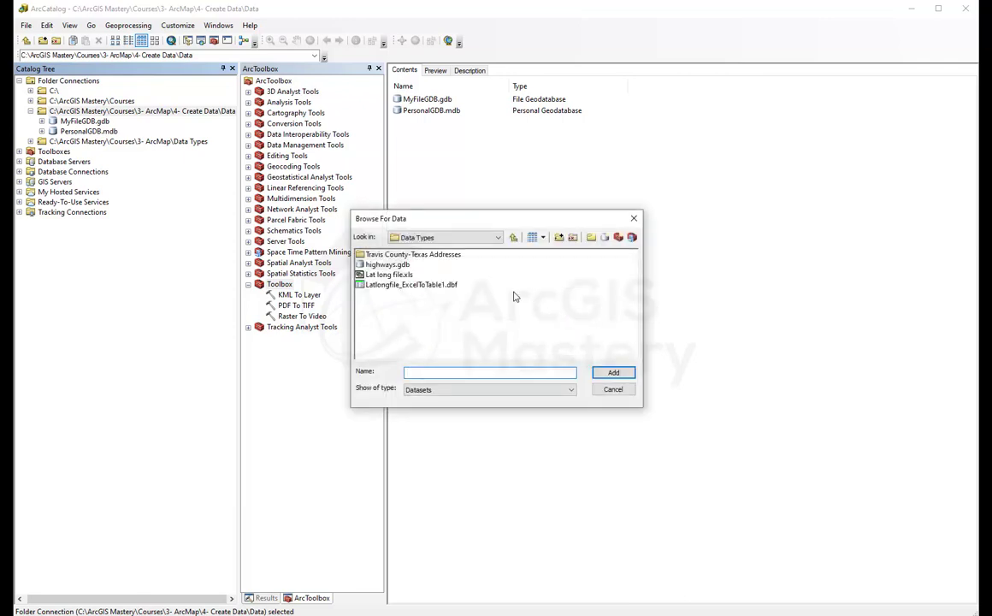
double_click(384, 264)
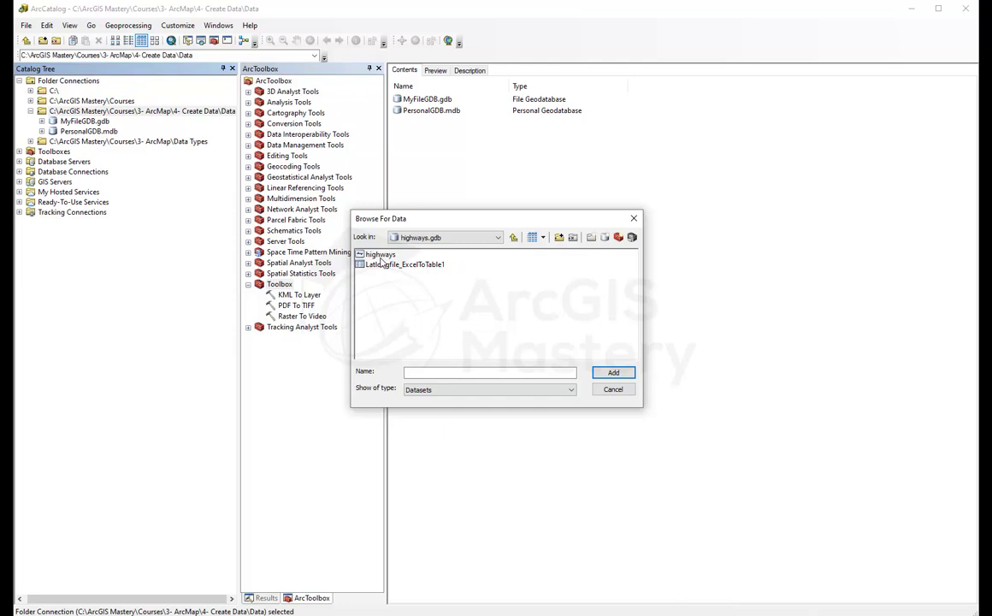
left_click(380, 255)
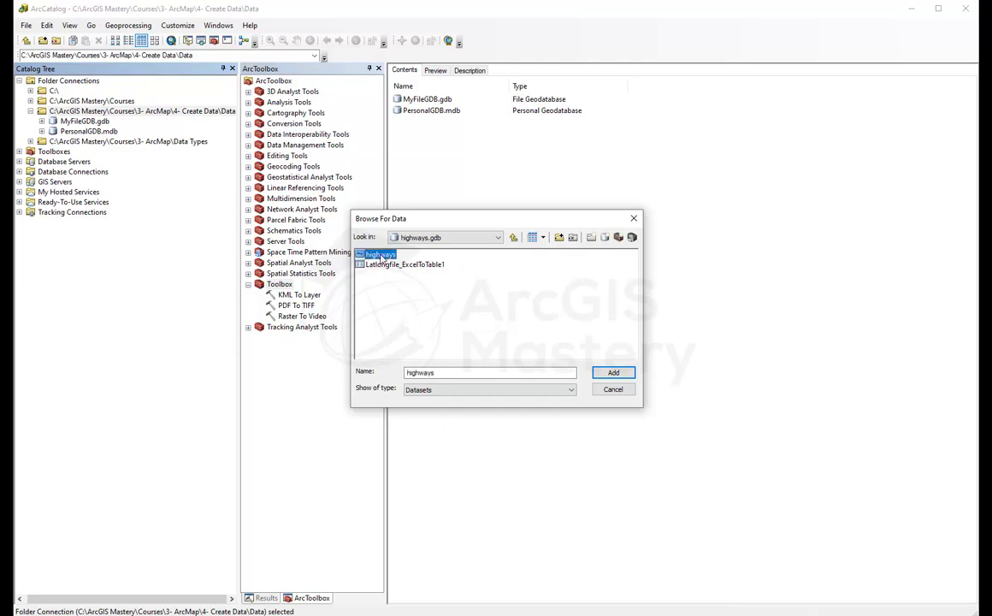
left_click(615, 373)
left_click(515, 359)
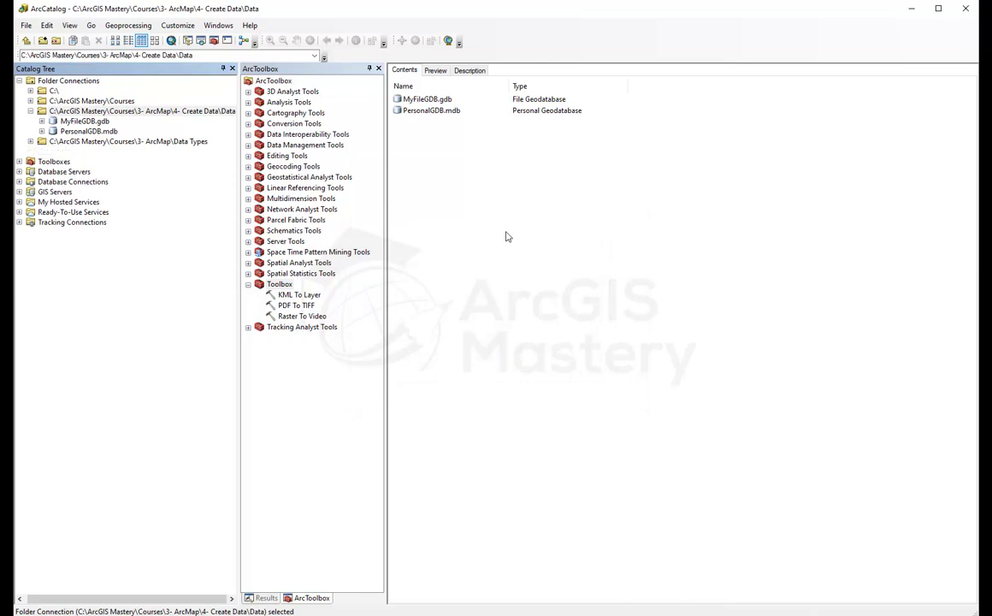
Step: Preview the highways feature class under Data Types > highways.gdb and the MyLayer.lyr file
left_click(421, 124)
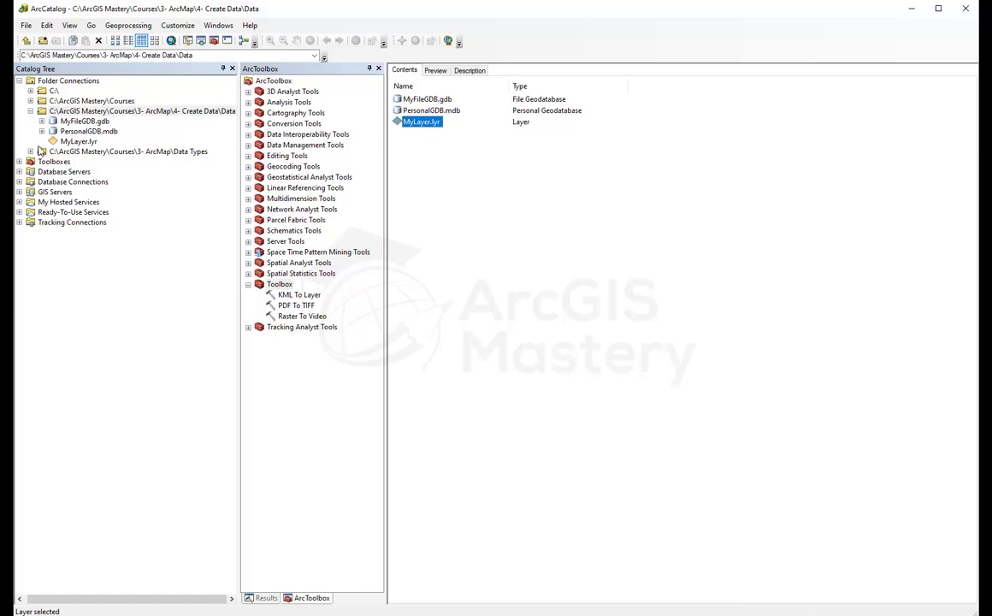
left_click(31, 151)
left_click(42, 171)
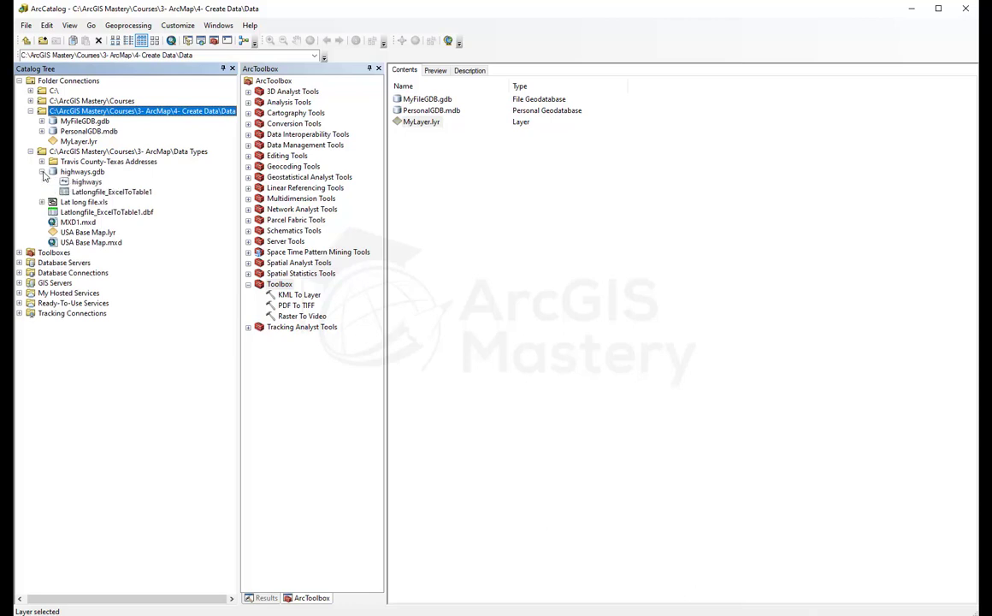
left_click(86, 182)
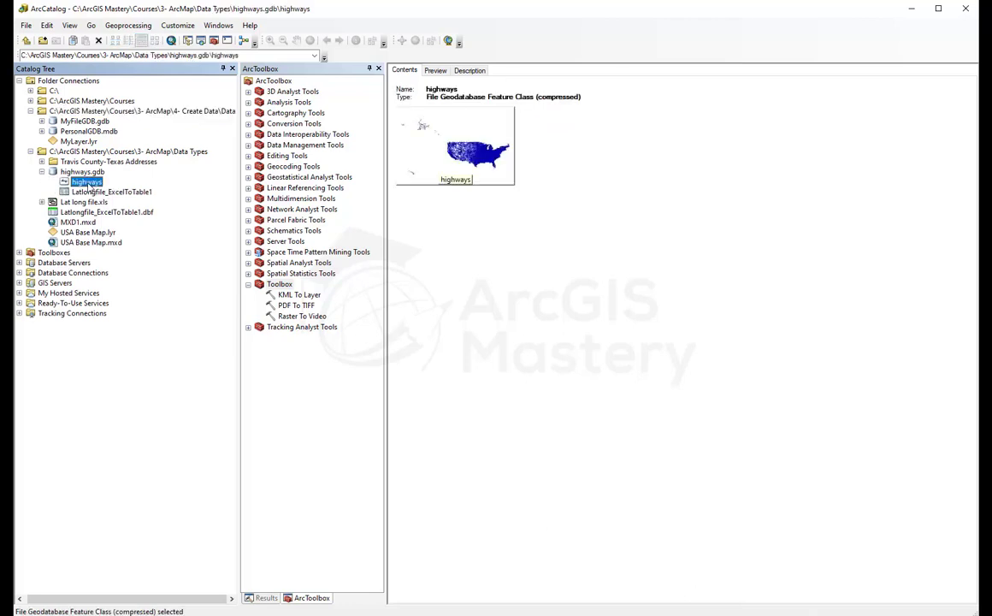
left_click(78, 141)
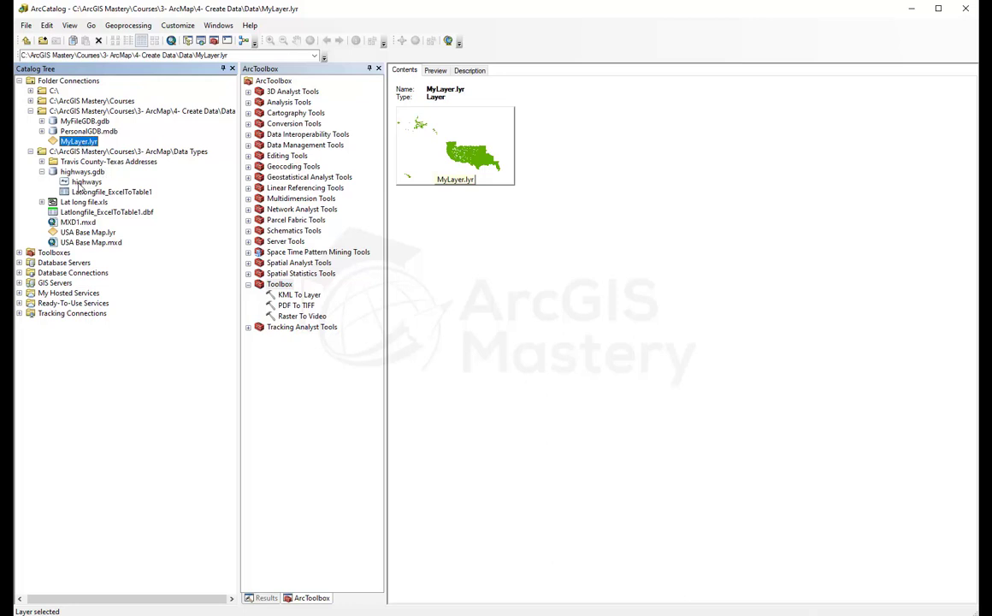
right_click(86, 144)
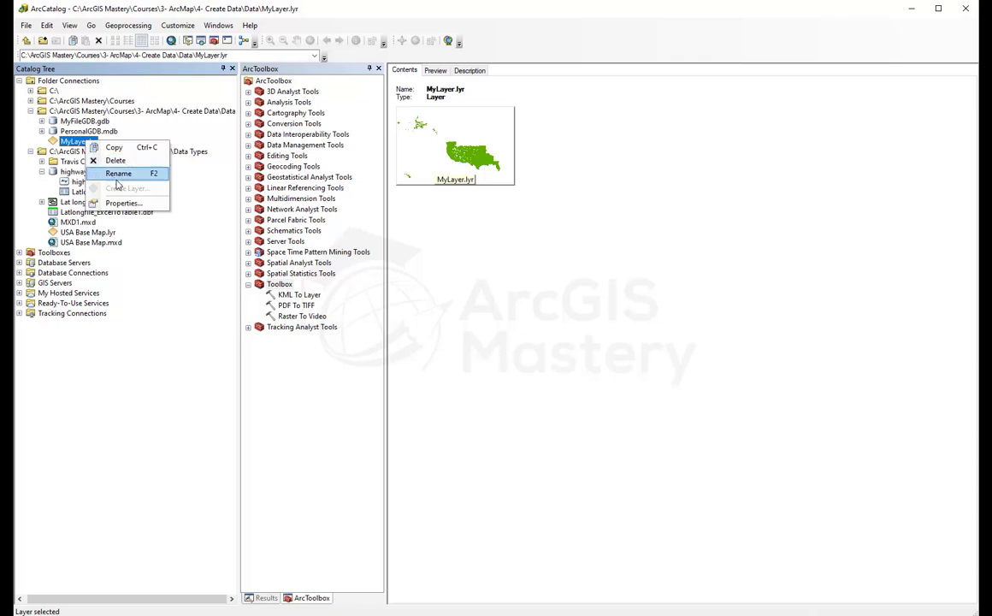
left_click(124, 202)
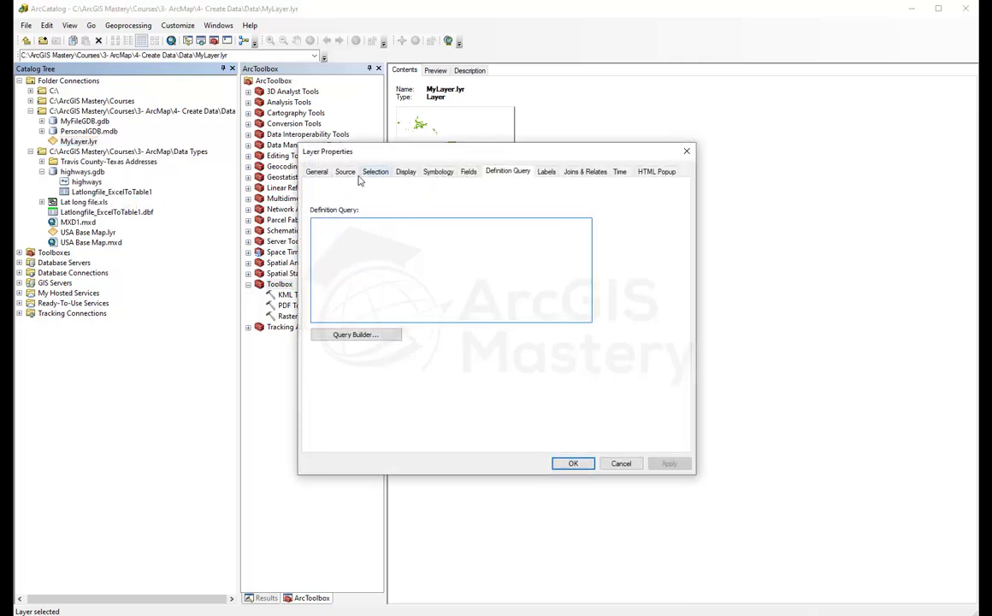
left_click(347, 171)
left_click_drag(429, 263, 629, 260)
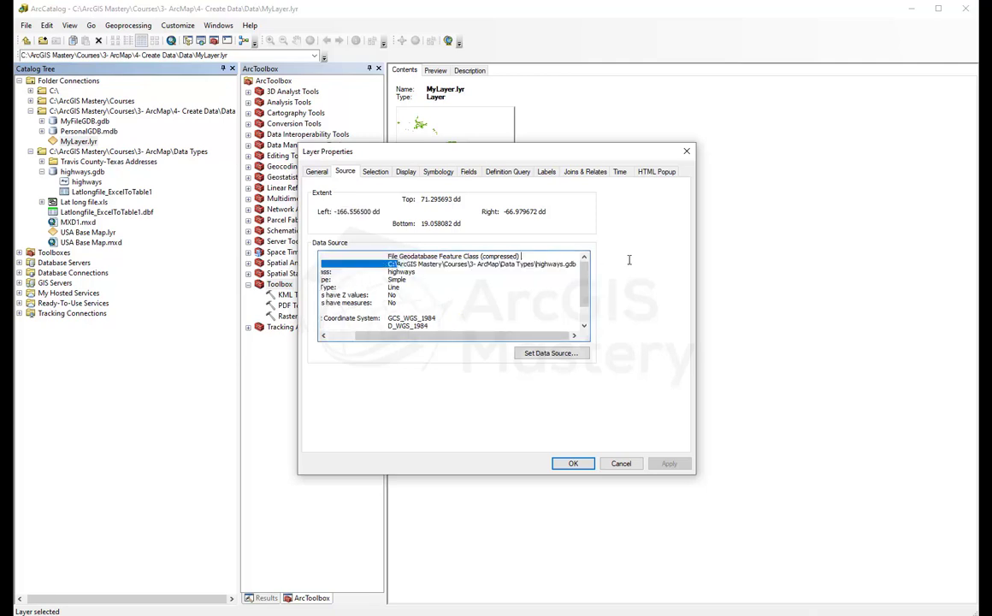
left_click(571, 264)
left_click_drag(565, 264, 388, 264)
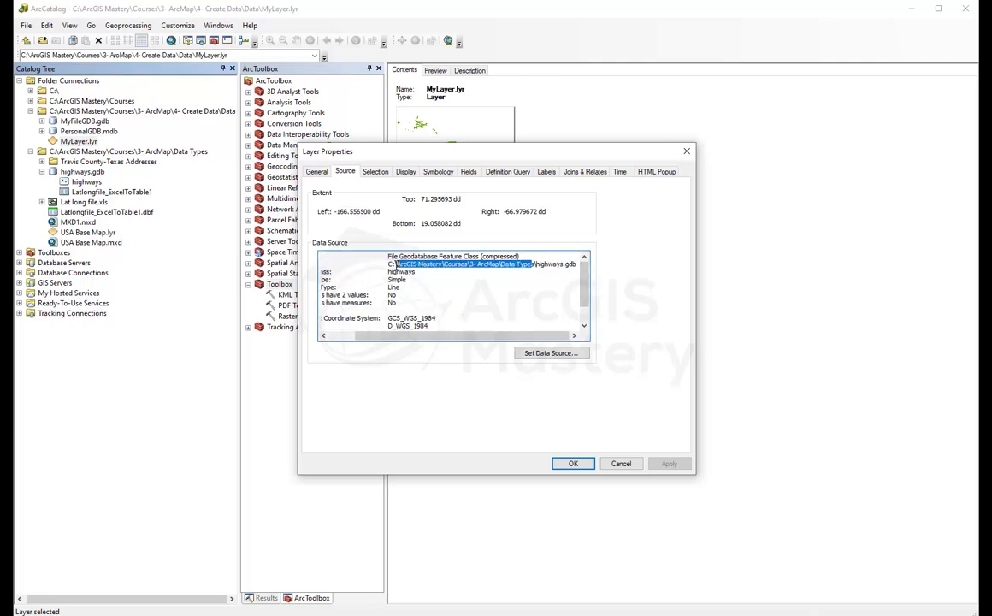
left_click_drag(442, 340, 418, 340)
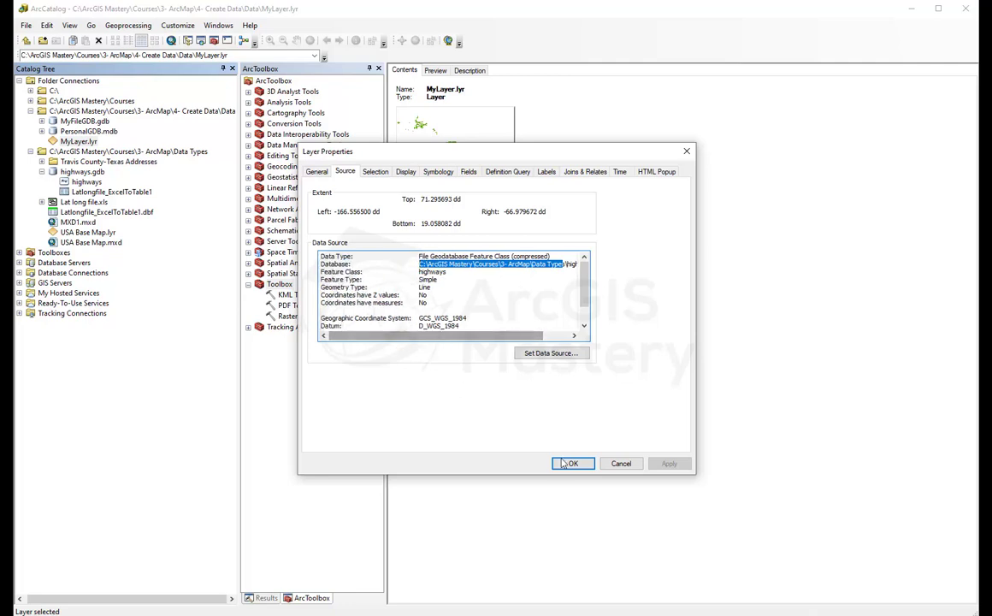
left_click(621, 462)
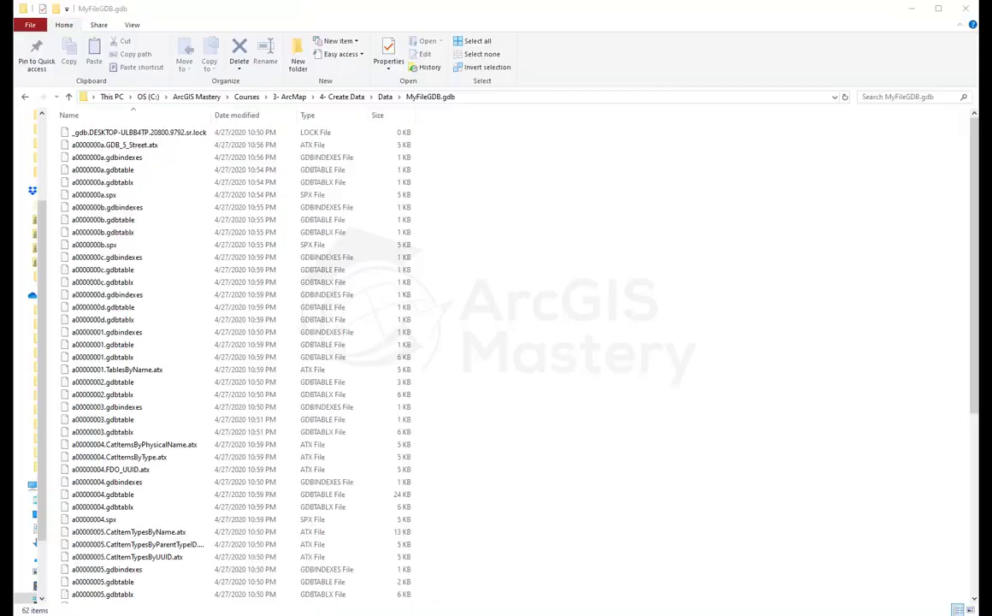
left_click(384, 96)
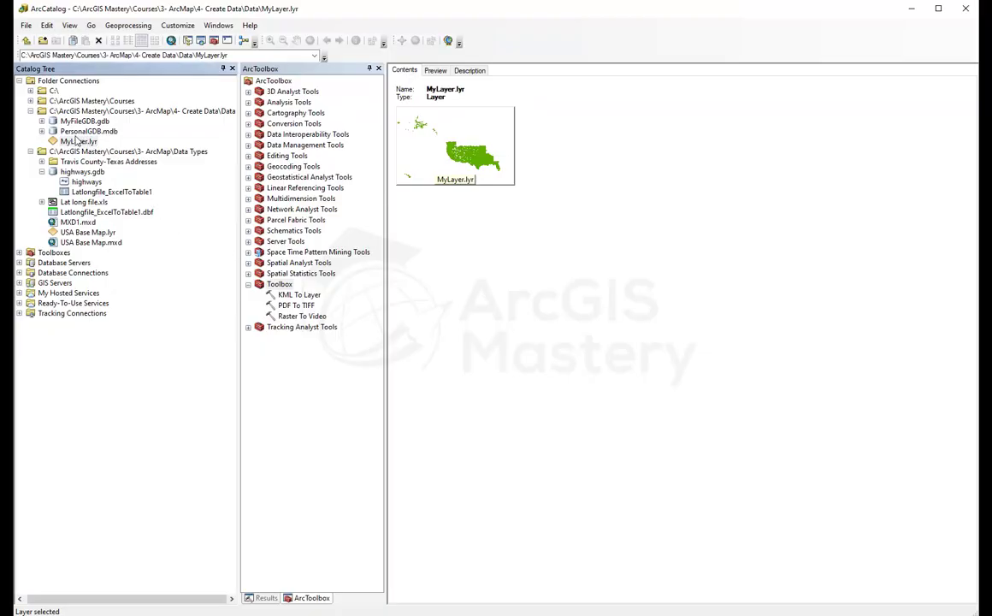
Step: Create a group layer in Data, keeping the name New Group Layer and cancelling its properties
right_click(70, 111)
mouse_move(133, 191)
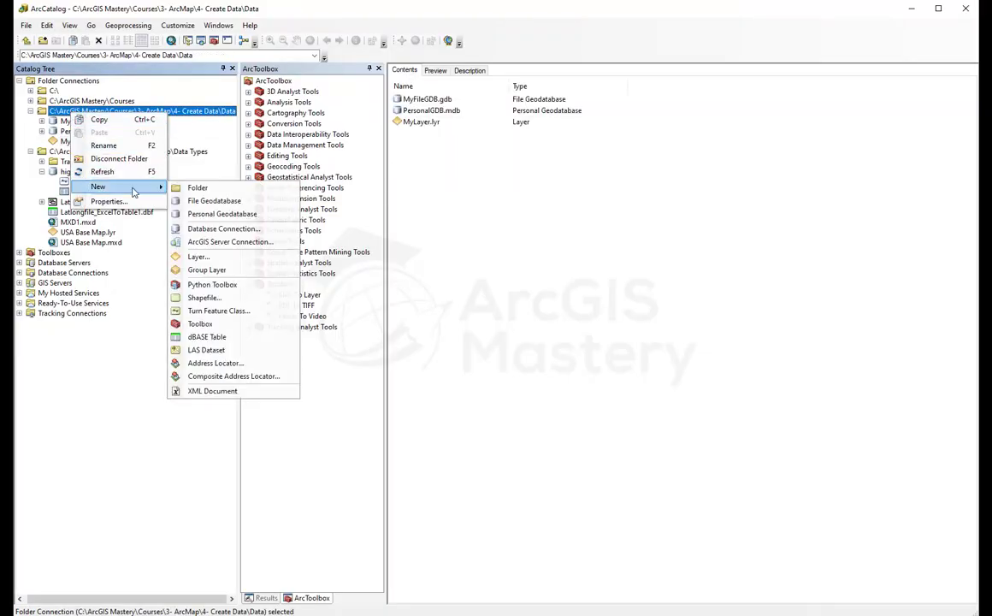
left_click(230, 270)
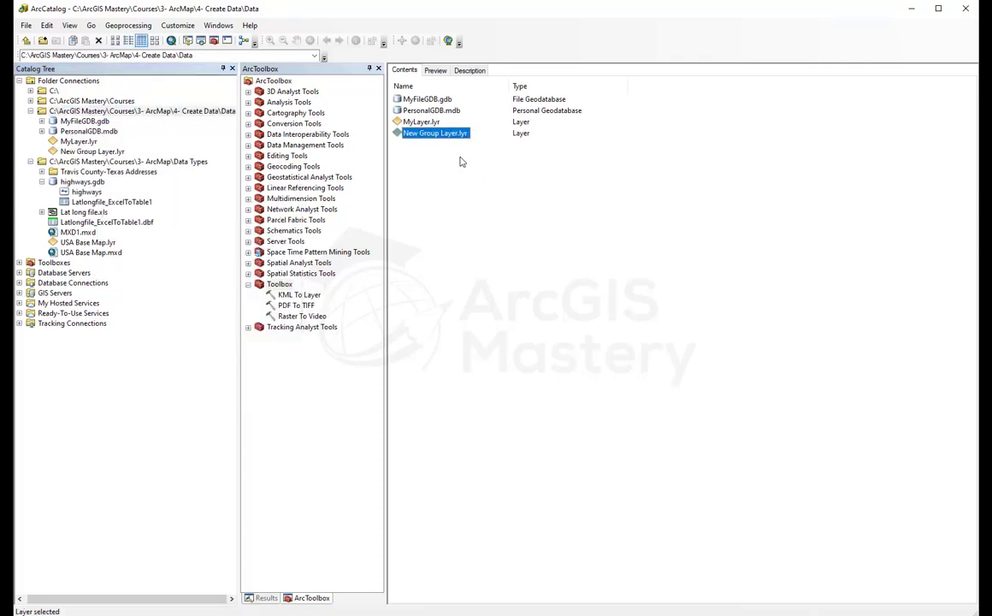
key("Return")
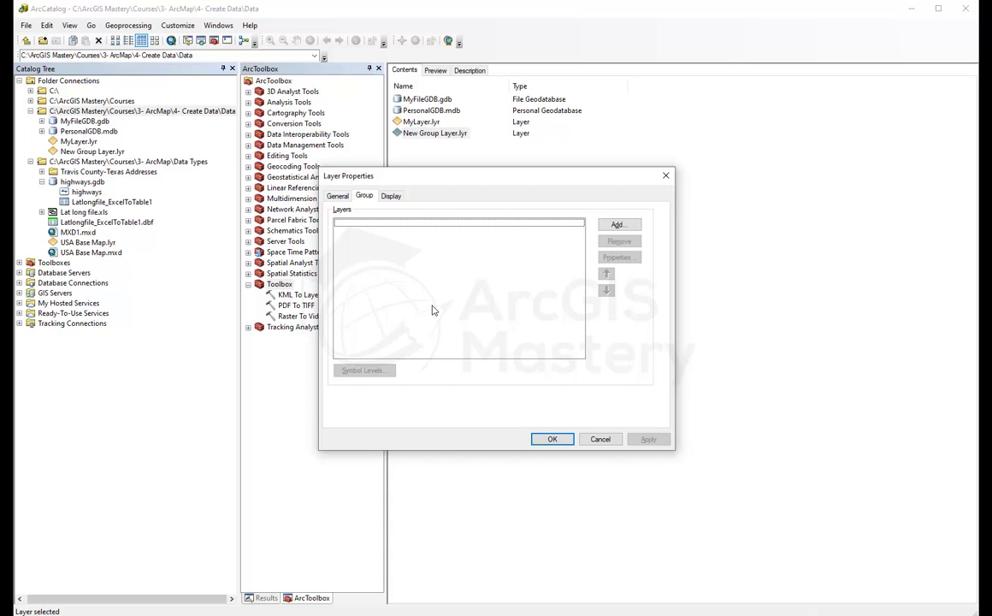
left_click(602, 438)
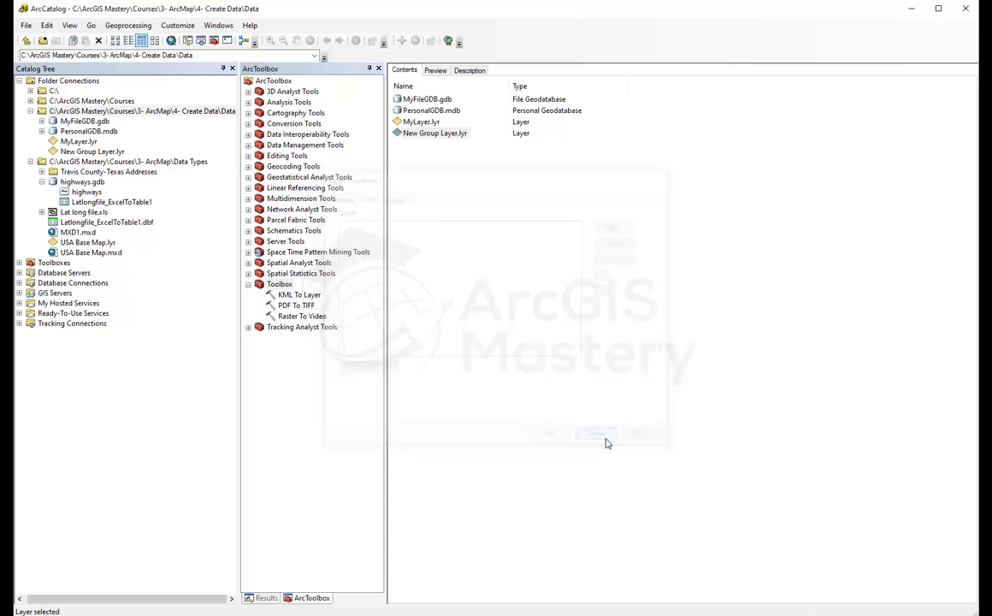
Step: Create a new Python toolbox named MyPythonToolbox in the Data folder
right_click(425, 197)
mouse_move(489, 271)
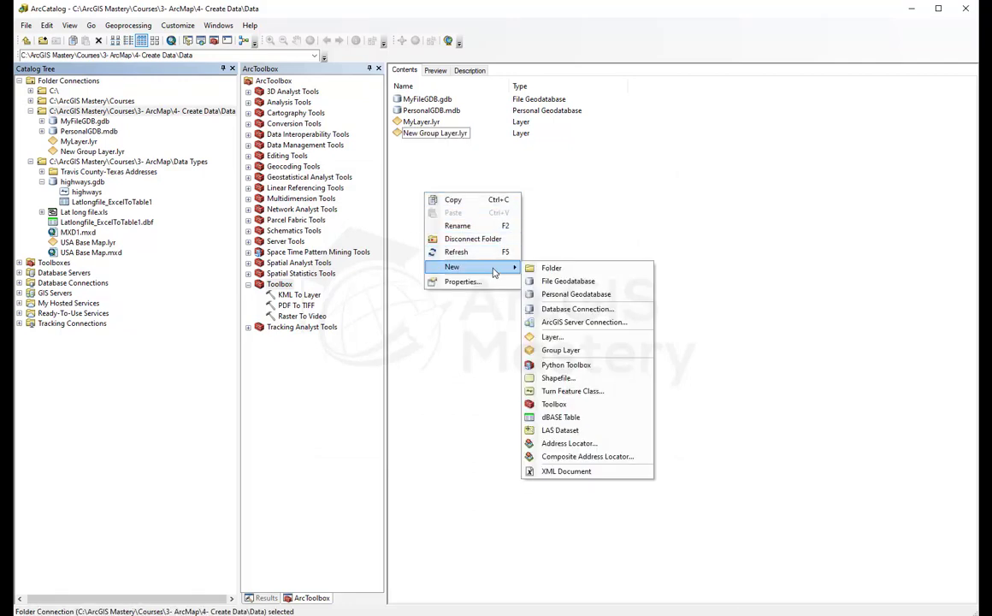
left_click(596, 365)
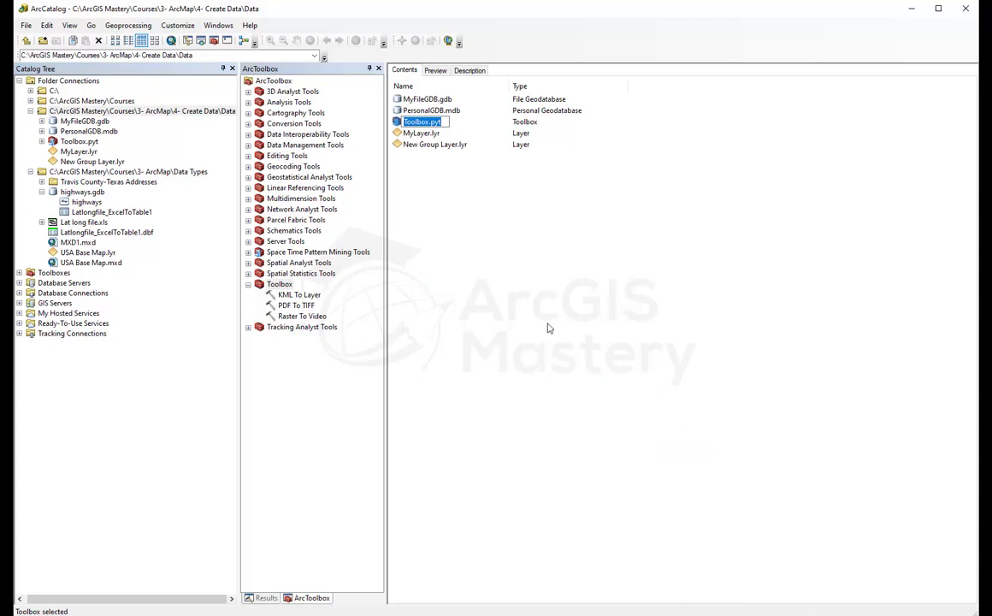
type("MyPythonToolbox")
key("Return")
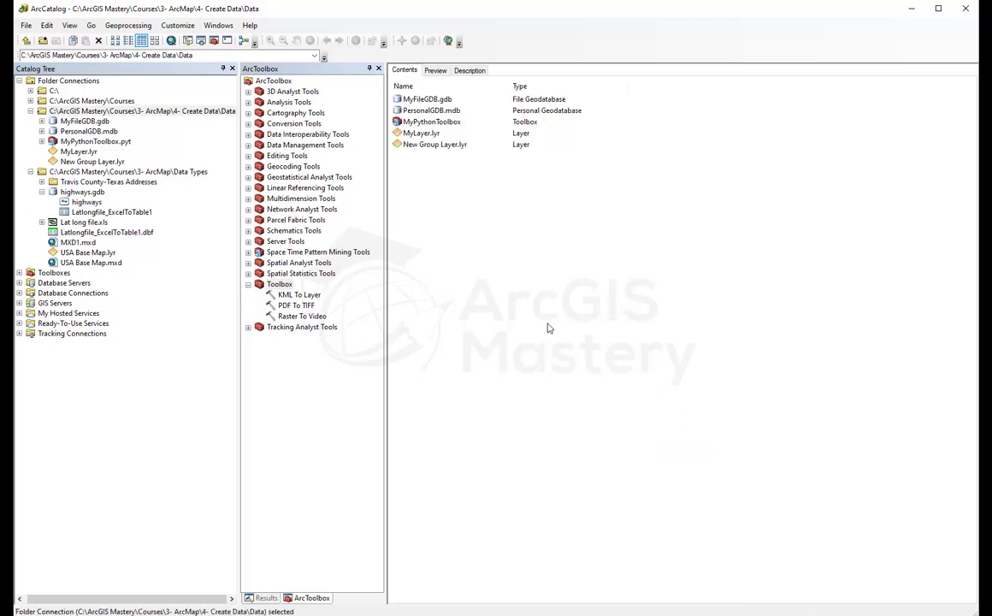
Step: Expand MyPythonToolbox.pyt in the Catalog Tree and preview its default Tool
left_click(248, 285)
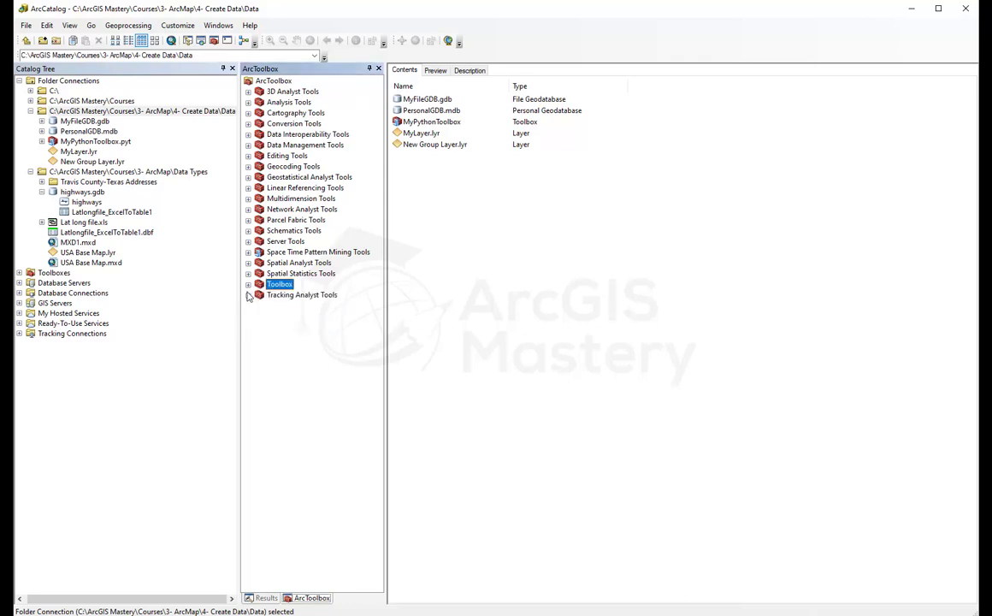
left_click(31, 172)
right_click(70, 141)
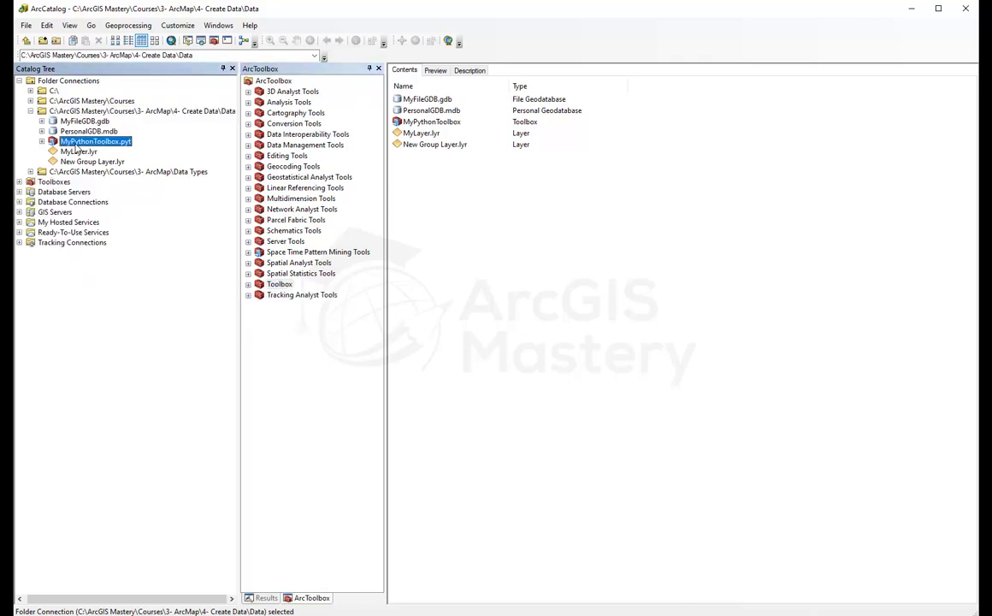
left_click(42, 142)
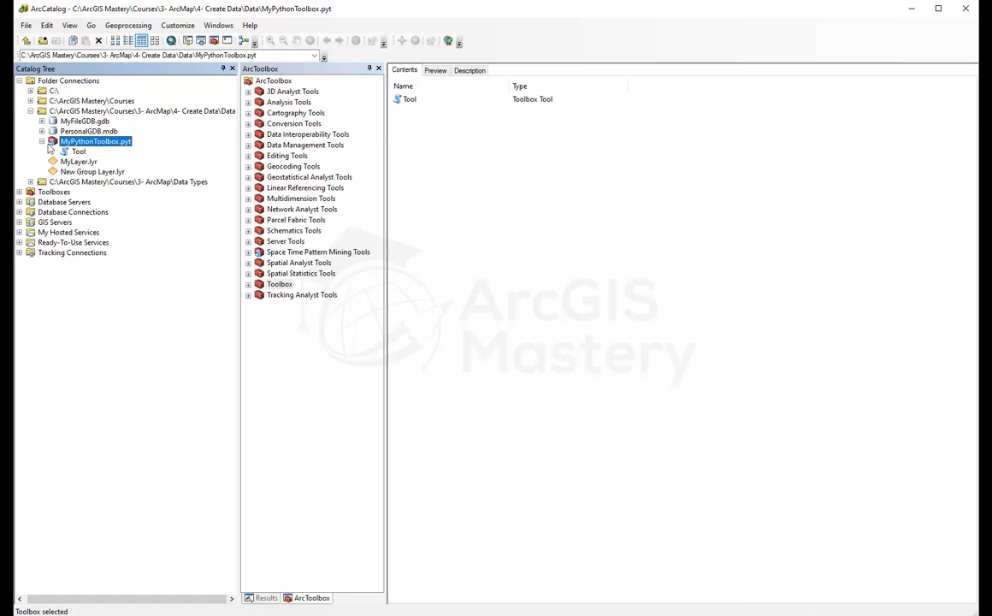
left_click(75, 150)
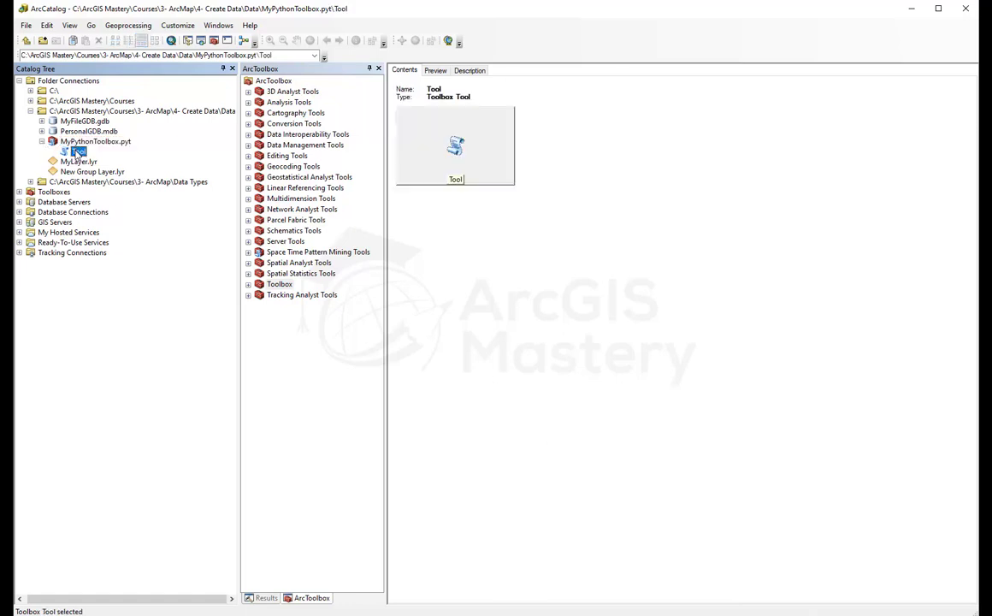
right_click(77, 153)
right_click(75, 142)
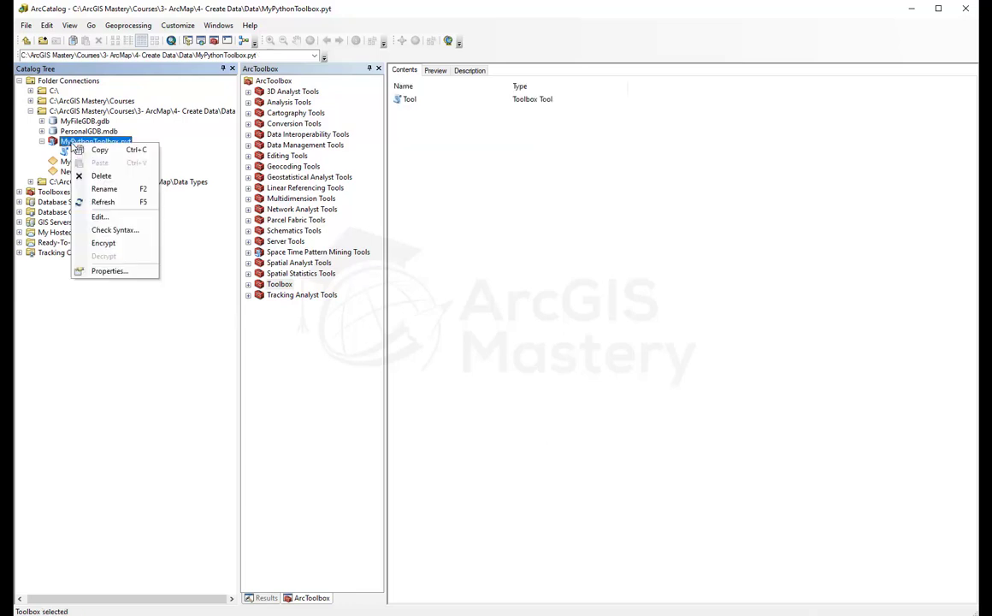
left_click(117, 219)
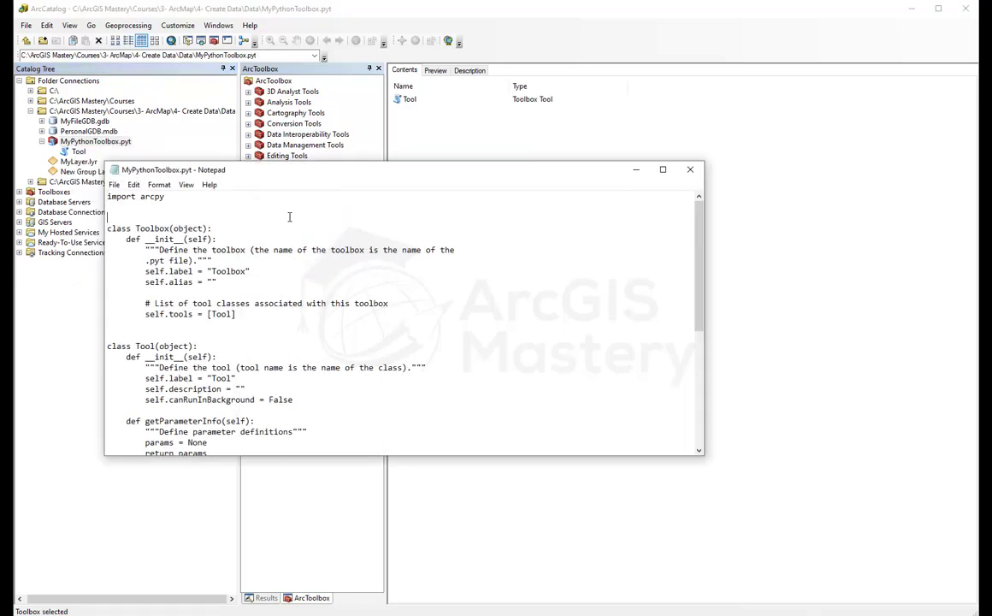
scroll(290, 225, "down", 7)
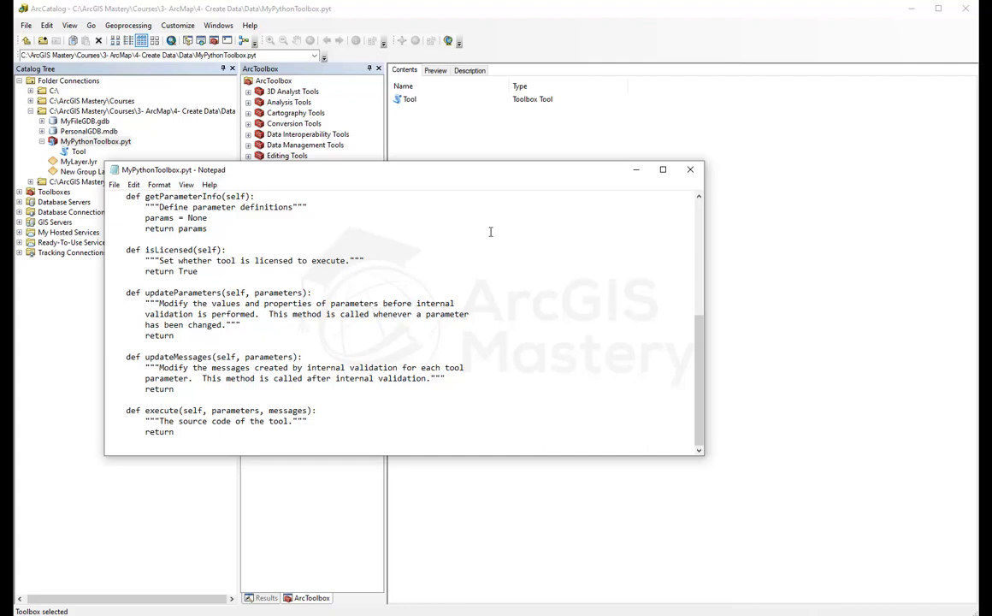
left_click(690, 170)
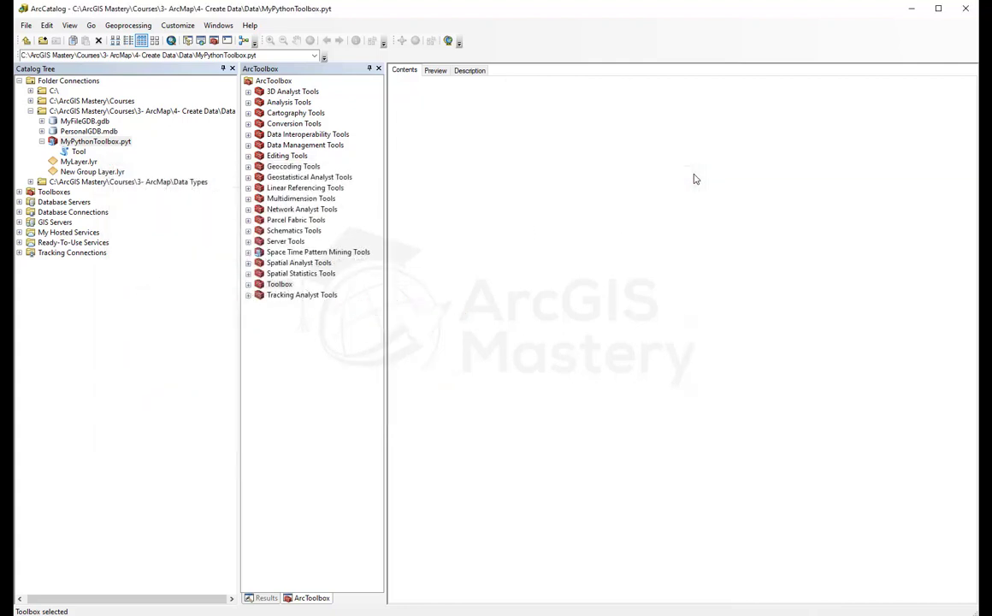
Step: Check MyPythonToolbox.pyt for syntax errors, dismiss the result, and expand it to select Tool
right_click(86, 142)
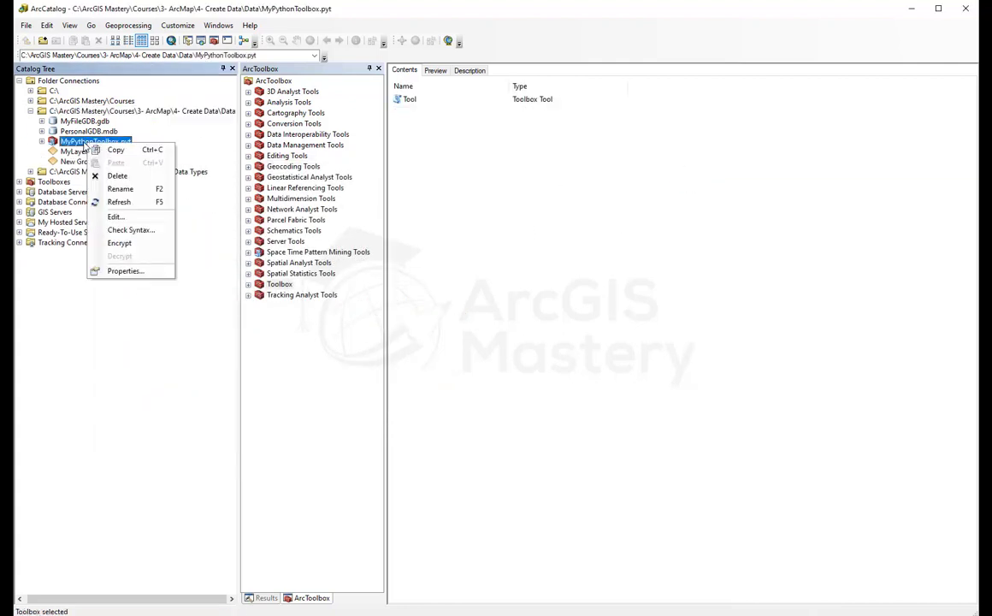
left_click(151, 235)
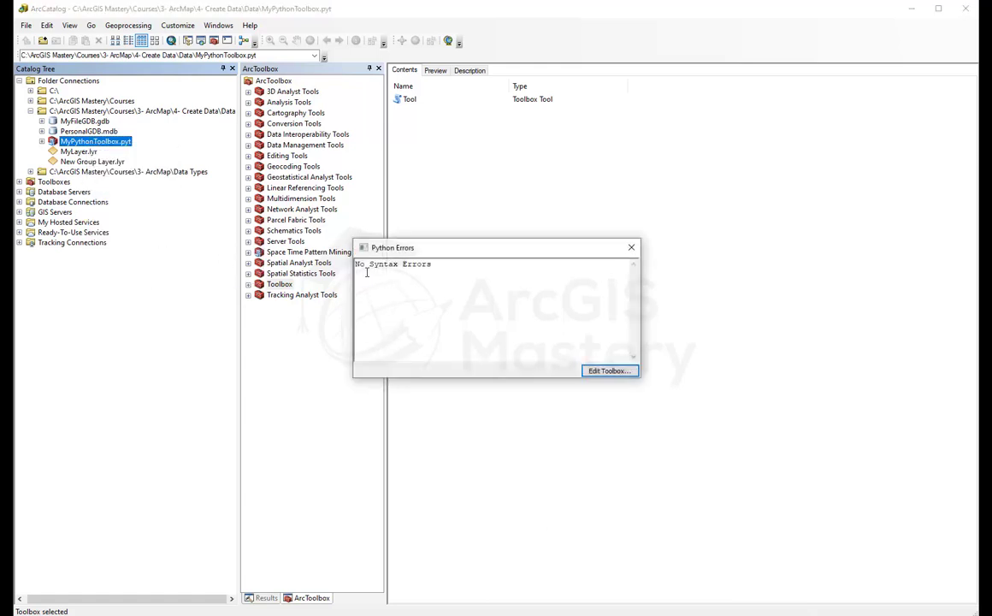
left_click(631, 250)
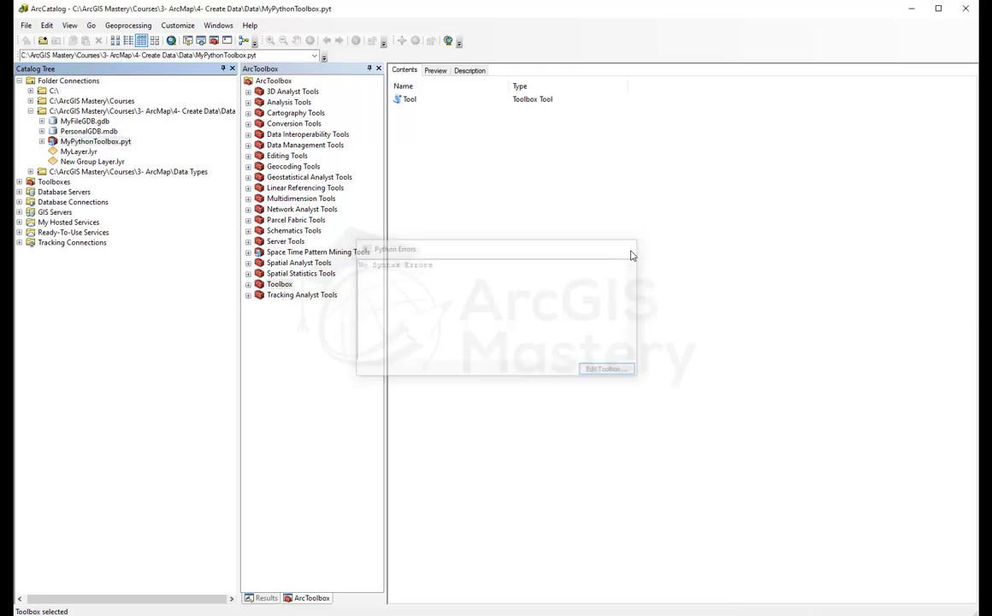
left_click(42, 141)
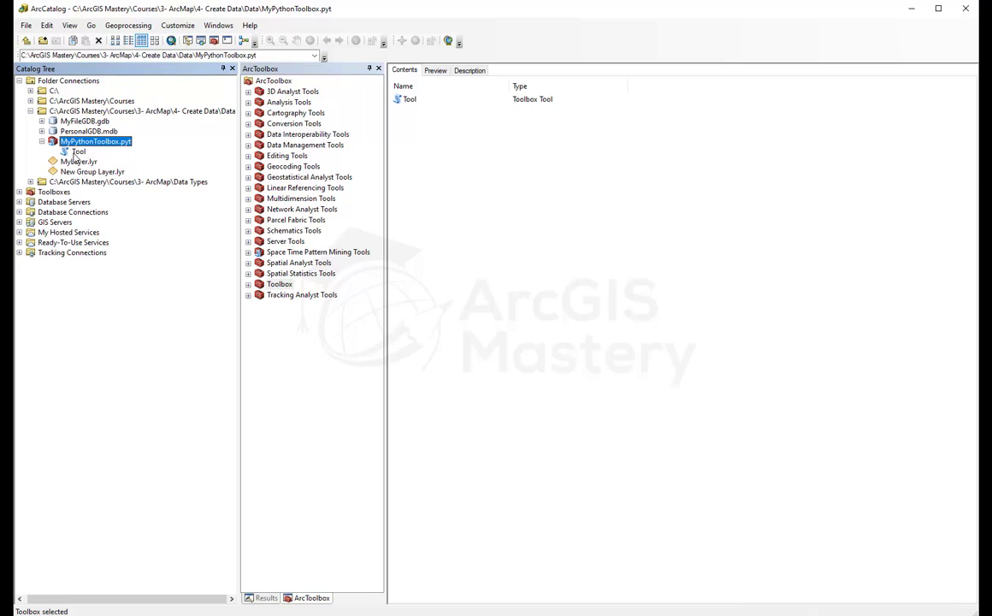
left_click(76, 152)
Step: Open the toolbox's Tool and the Analysis Tools > Extract > Clip tool side by side
double_click(74, 152)
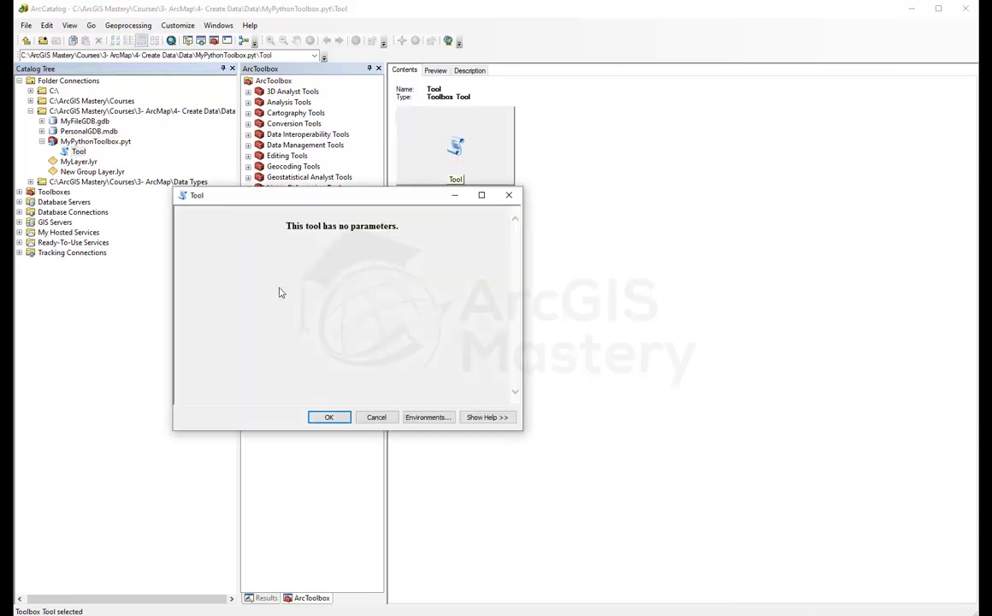
left_click_drag(338, 219, 629, 218)
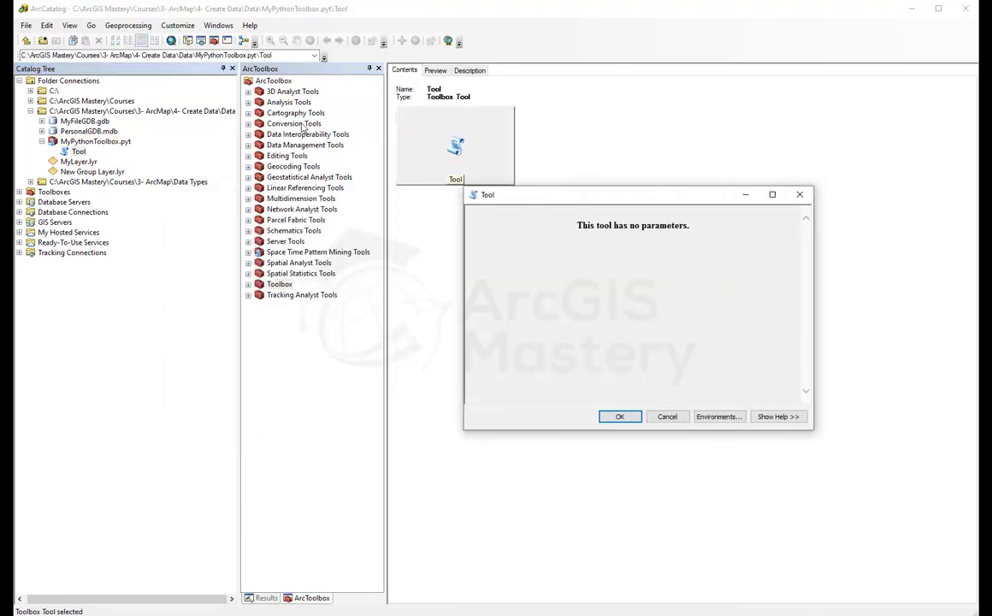
left_click(248, 101)
left_click(259, 113)
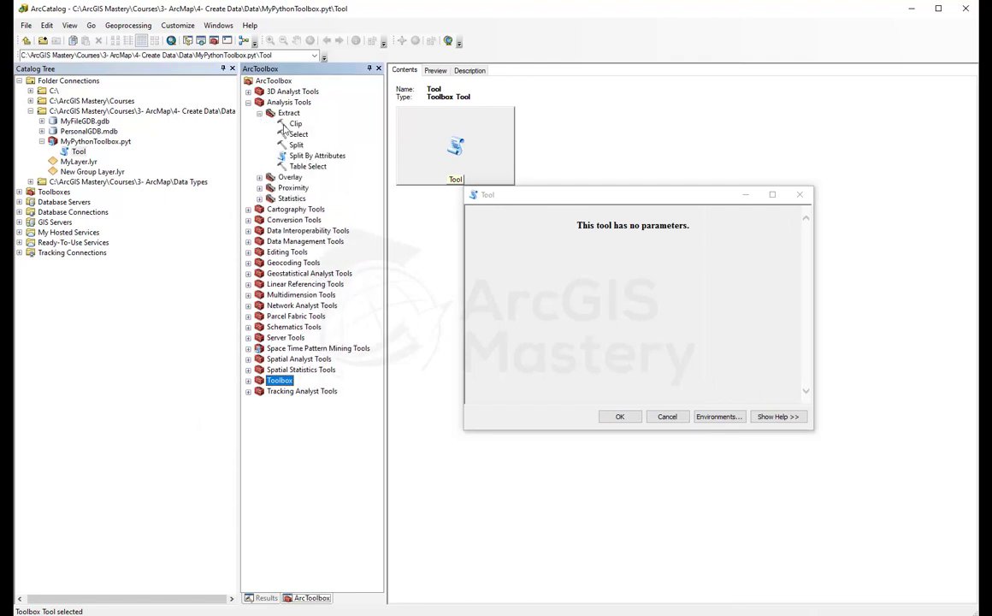
double_click(295, 124)
left_click_drag(359, 200, 239, 224)
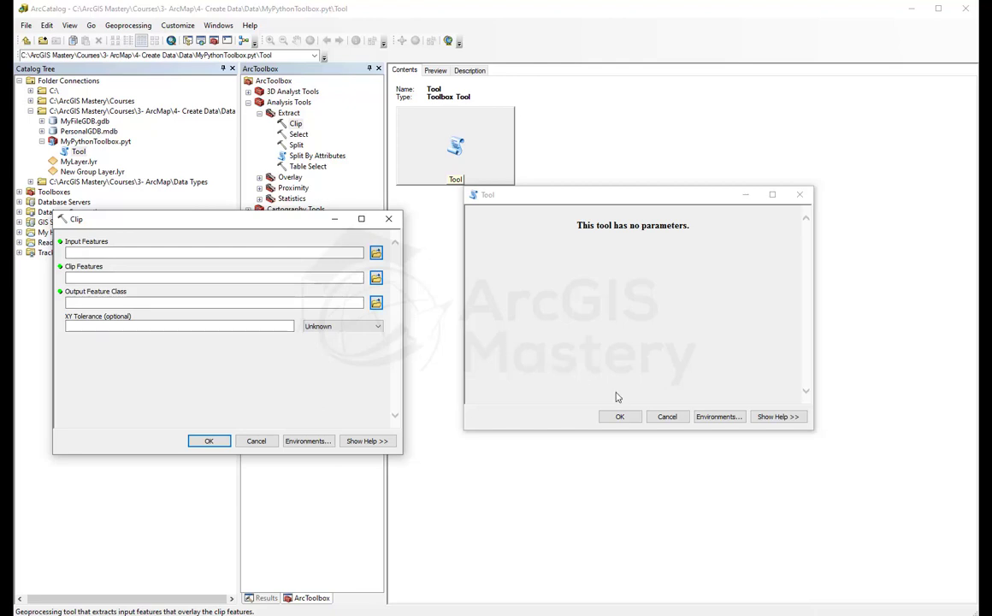
Step: Close the Tool and Clip windows without running them and collapse MyPythonToolbox.pyt
left_click(666, 417)
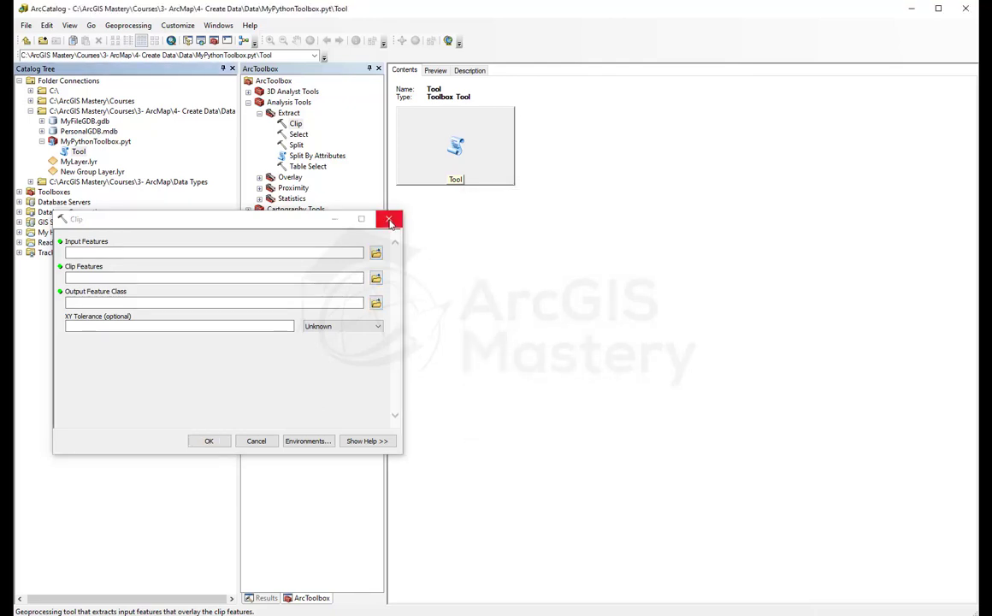
left_click(388, 218)
left_click(41, 141)
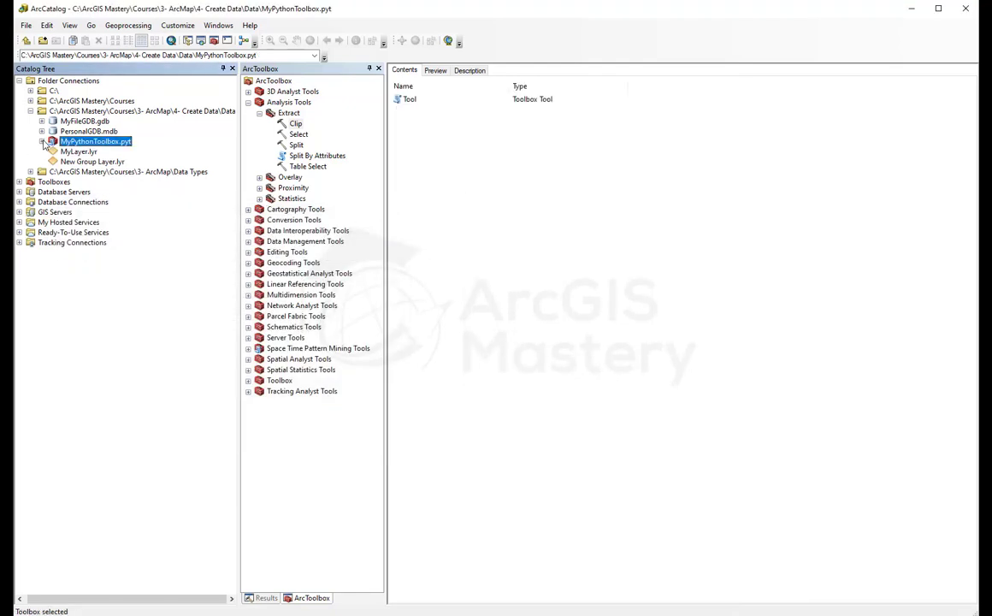
Step: Create a new Point shapefile in the Data folder
right_click(104, 113)
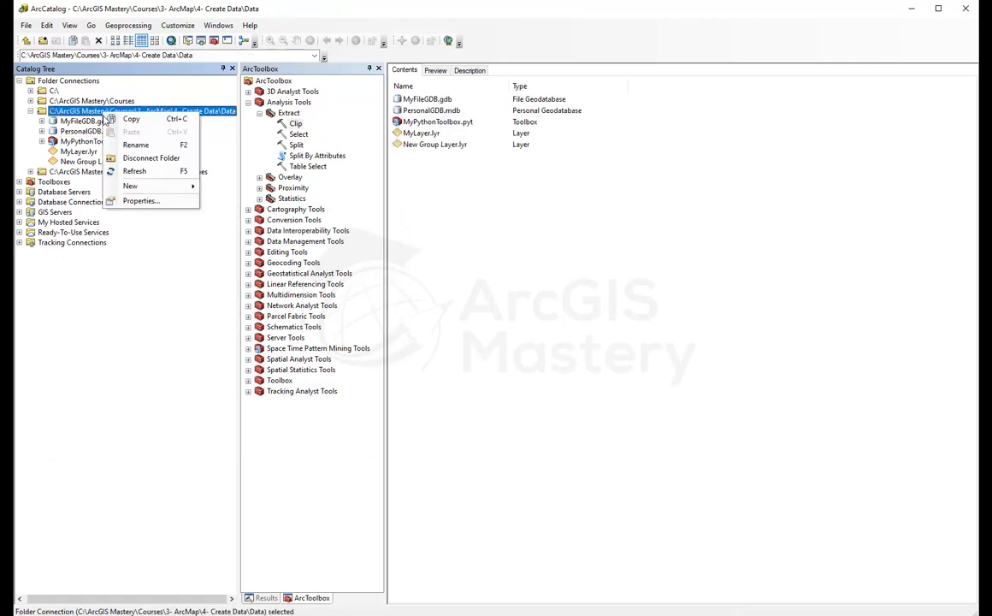
mouse_move(167, 187)
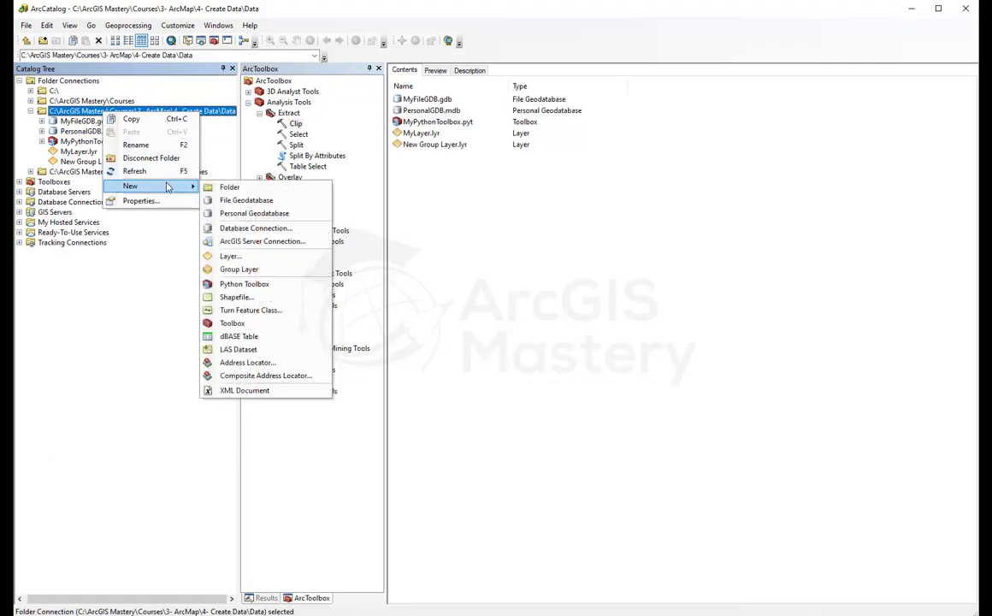
left_click(254, 298)
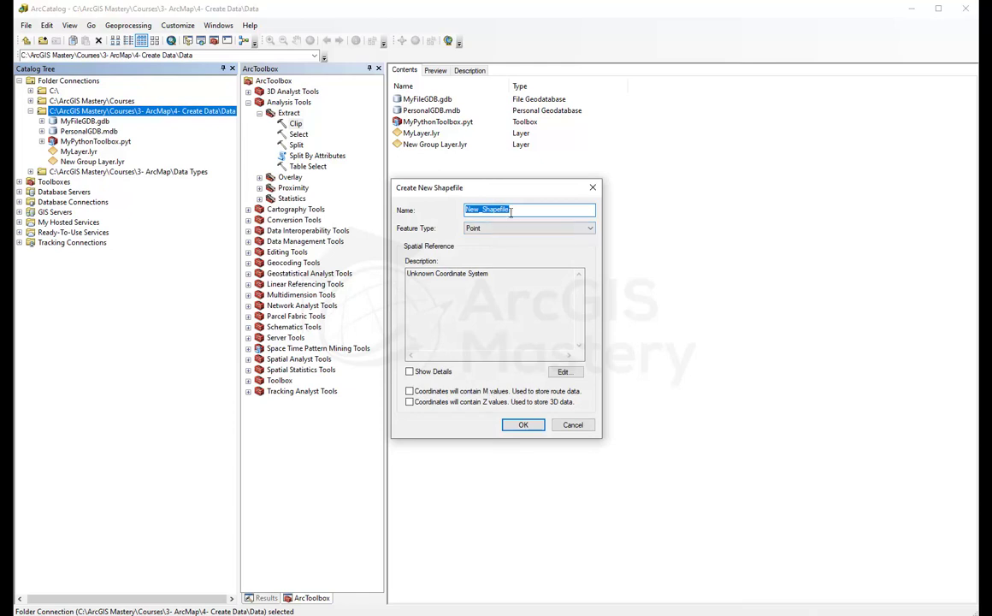
type("Point")
key("Return")
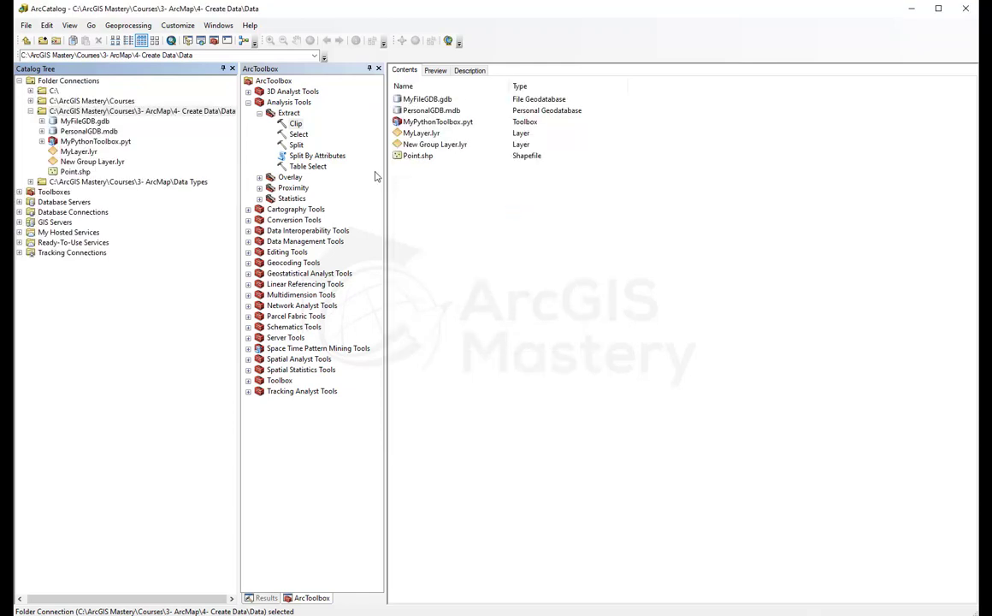
Step: Create a polyline shapefile named Line in the Data folder
right_click(81, 140)
left_click(83, 112)
right_click(83, 112)
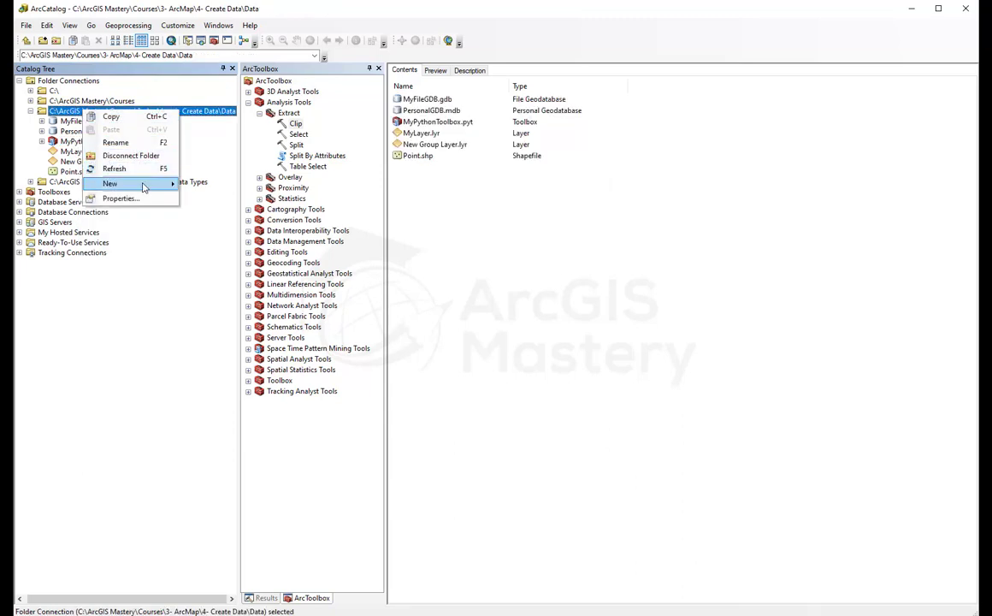
mouse_move(128, 183)
left_click(223, 295)
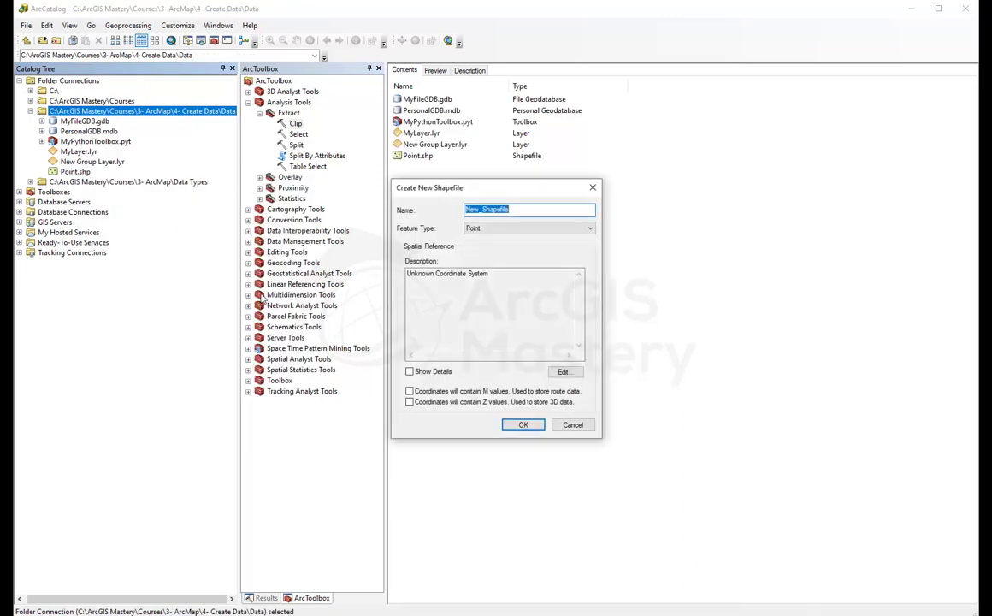
type("Line")
left_click(504, 229)
left_click(502, 247)
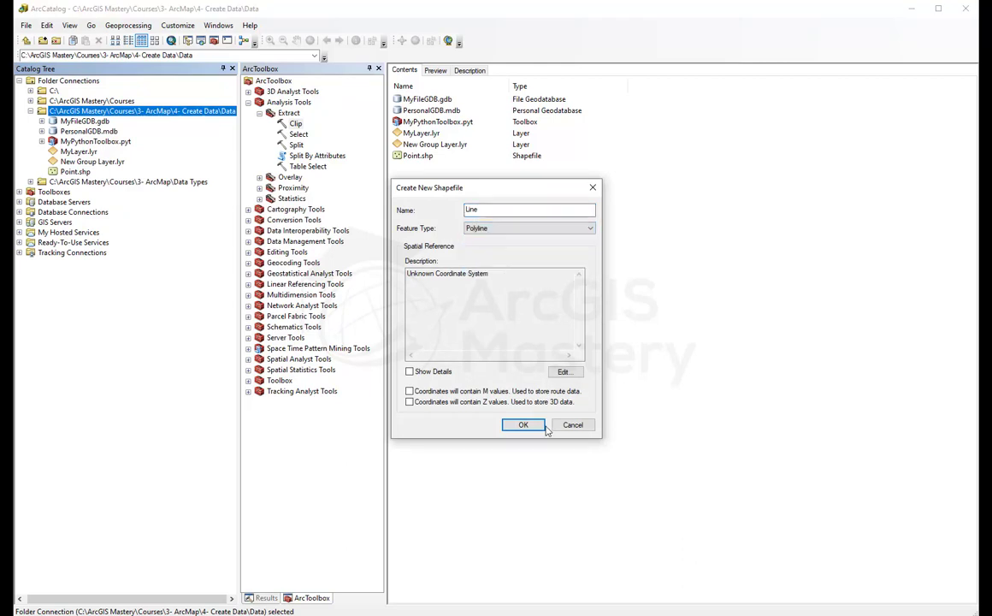
left_click(523, 423)
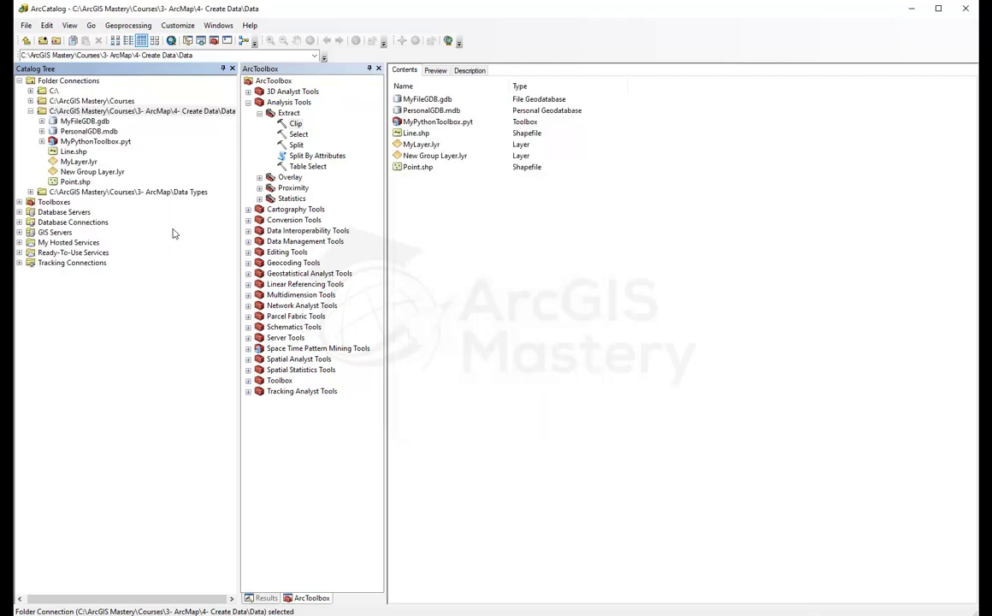
Step: Create the Polygon shapefile in the Data folder
right_click(77, 112)
mouse_move(135, 188)
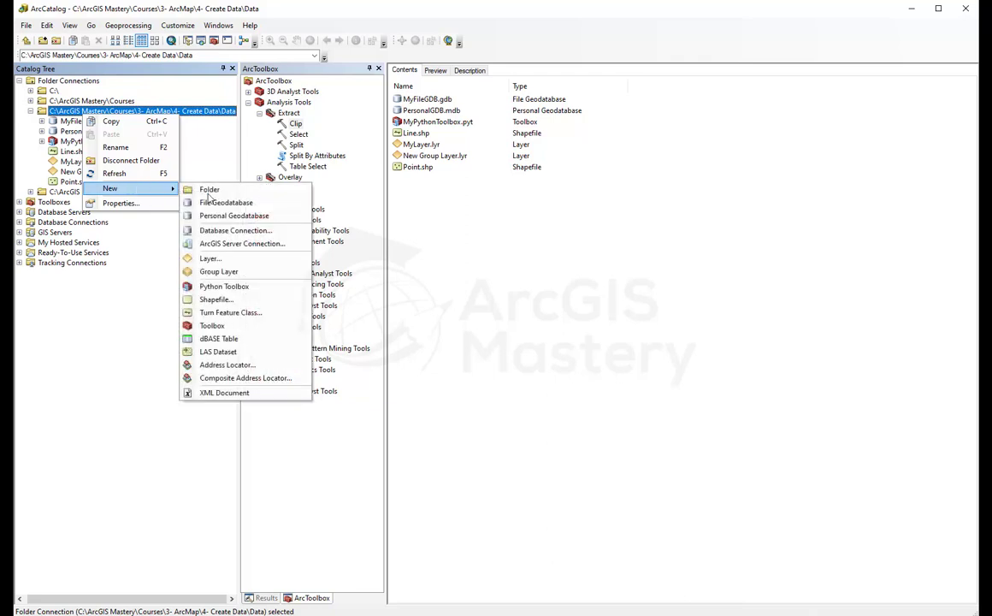
left_click(216, 299)
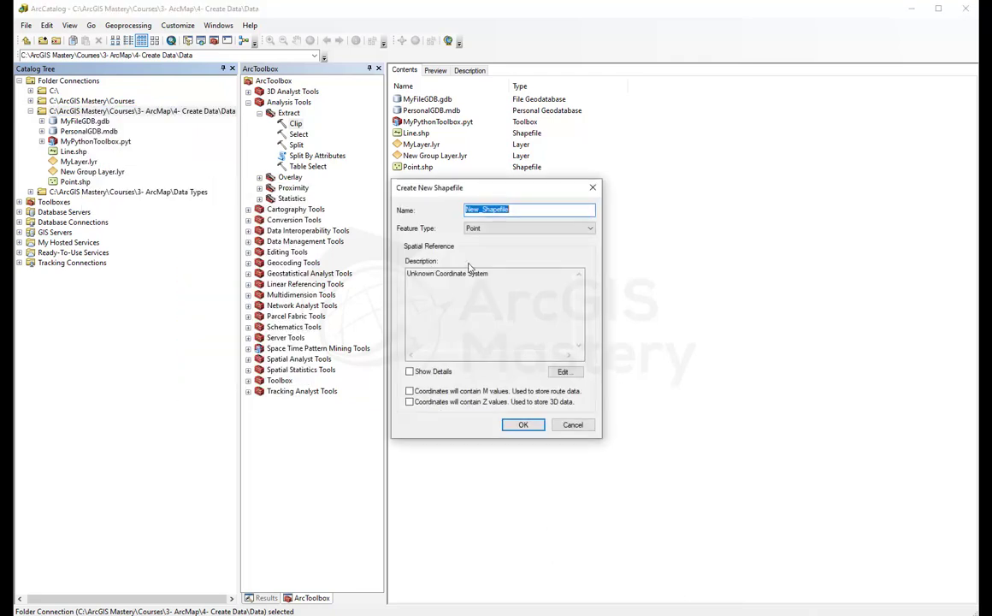
type("Polygon")
key("Tab")
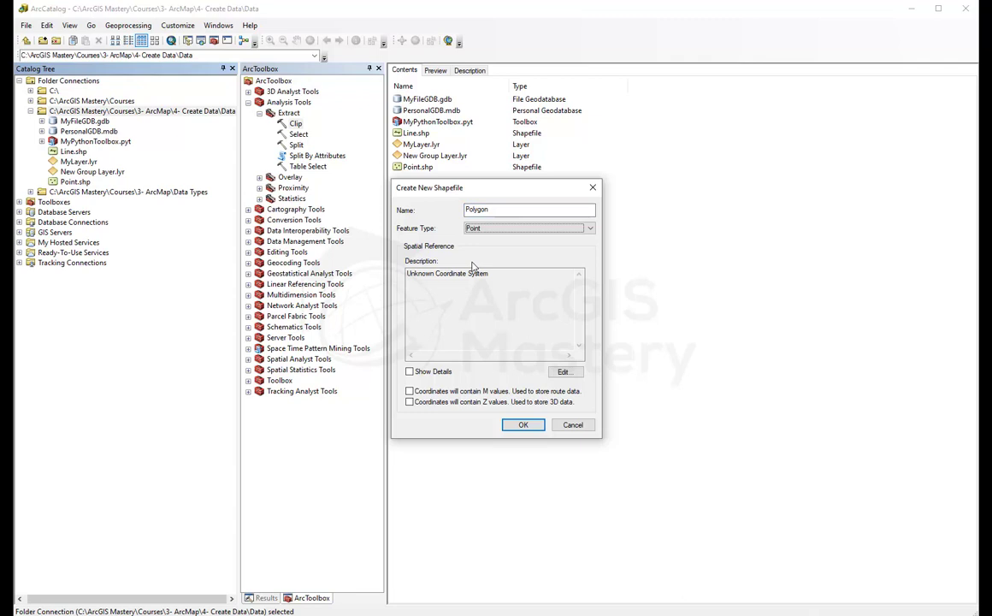
key("Return")
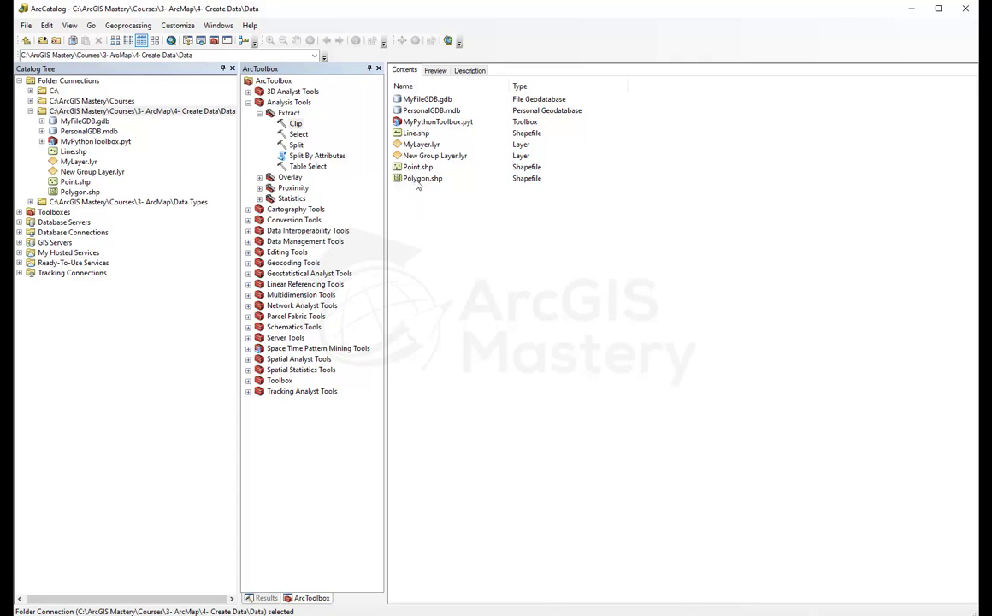
Step: Browse into MyFileGDB.gdb > MyDataset and select the STREETS feature class
double_click(415, 101)
double_click(417, 100)
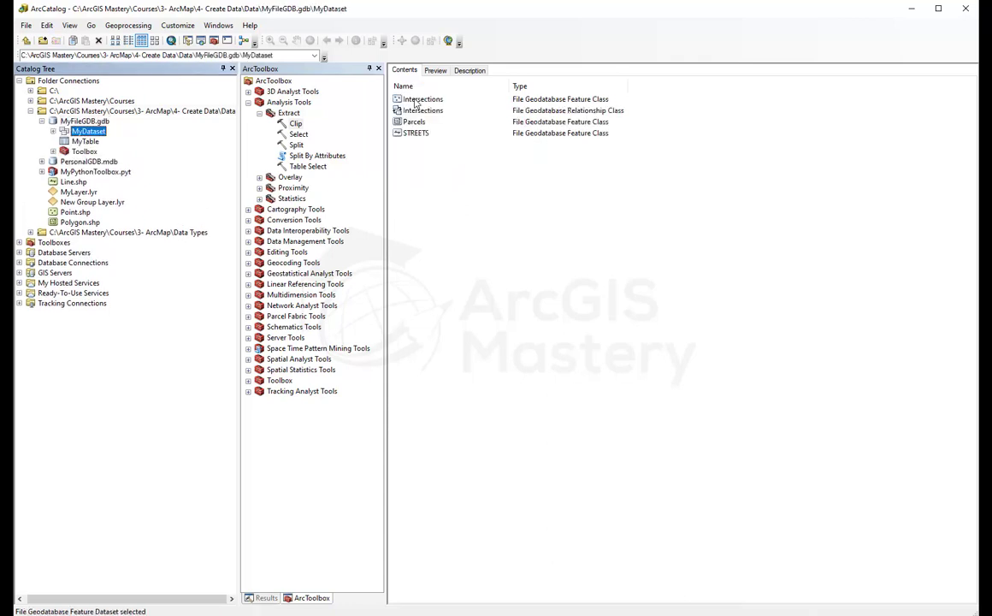
left_click(415, 134)
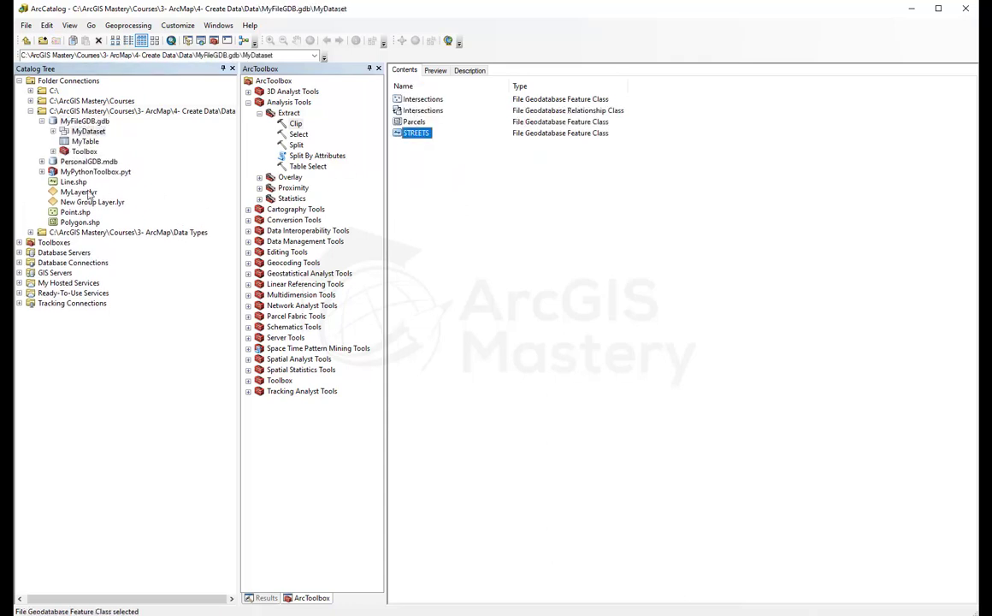
left_click(80, 221)
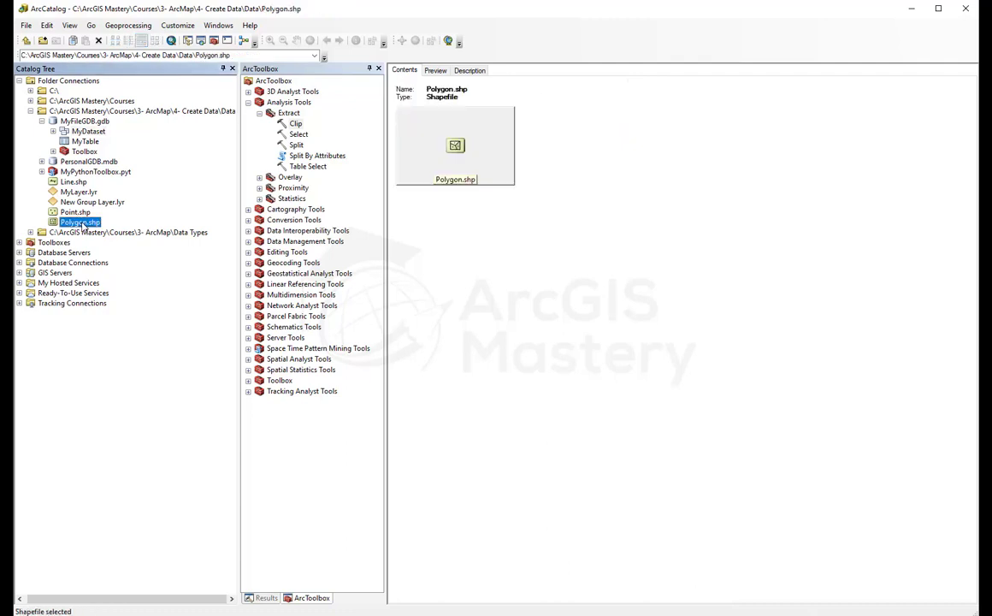
left_click(53, 131)
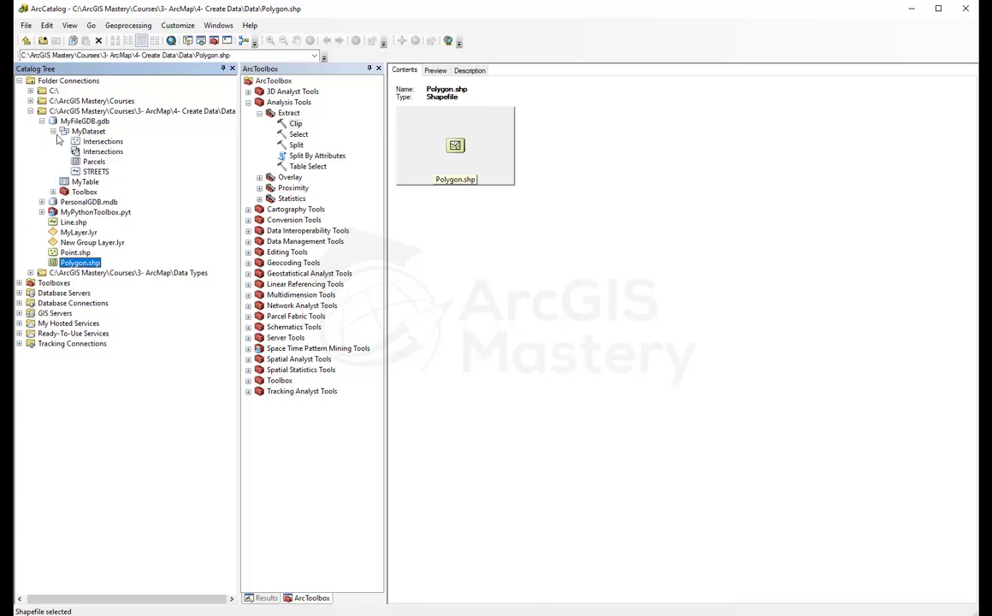
left_click(96, 171)
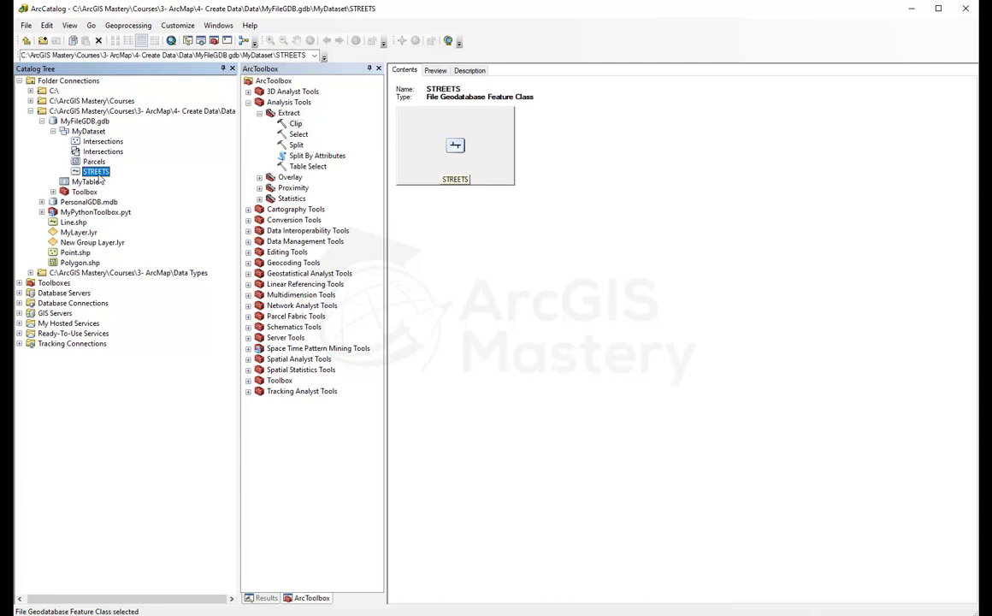
Step: In ArcToolbox, expand Conversion Tools > To Shapefile and open, then close, Feature Class To Shapefile (multiple)
left_click(248, 102)
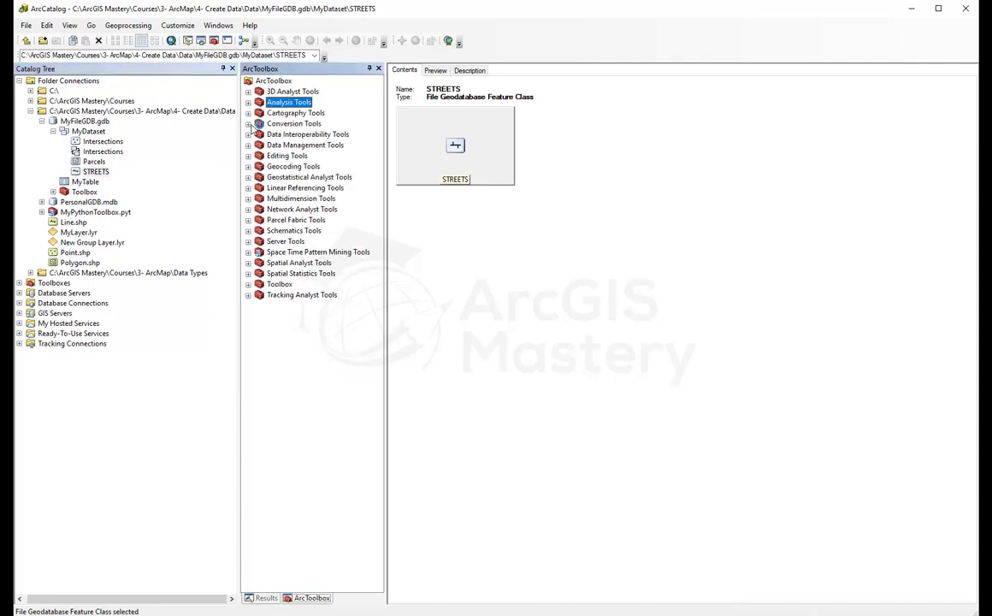
left_click(249, 124)
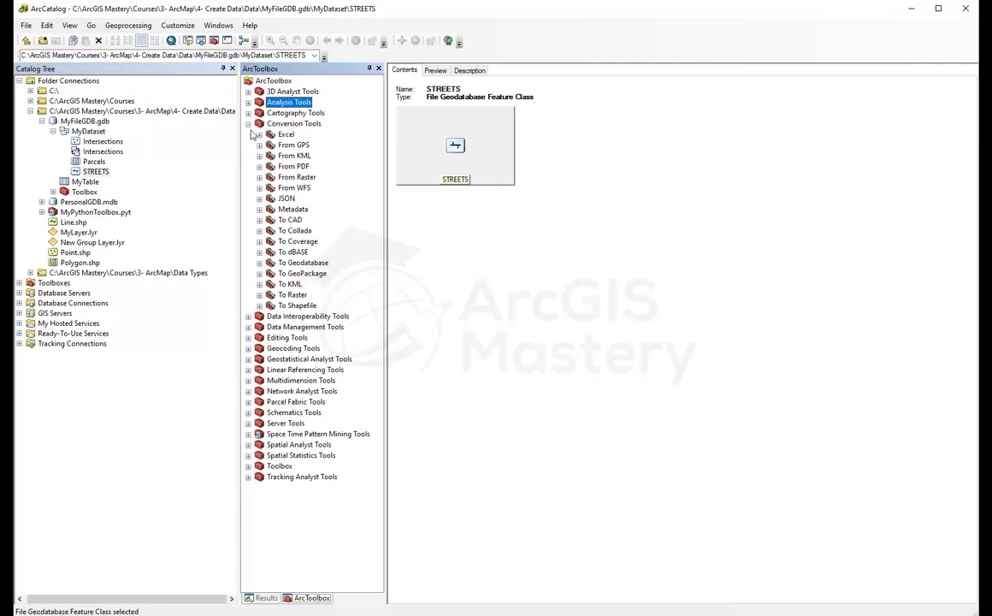
left_click(259, 306)
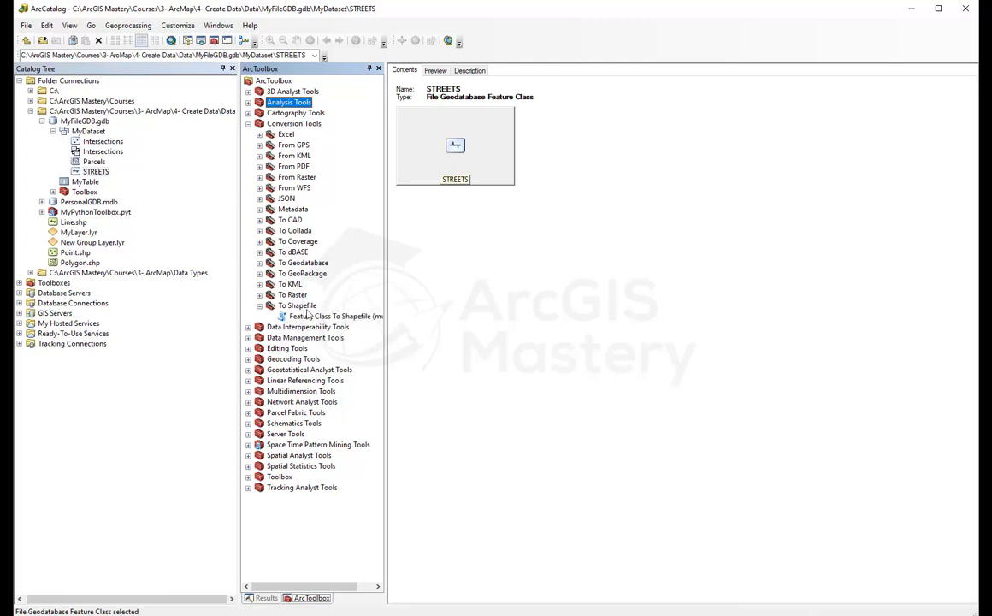
left_click(309, 321)
double_click(308, 320)
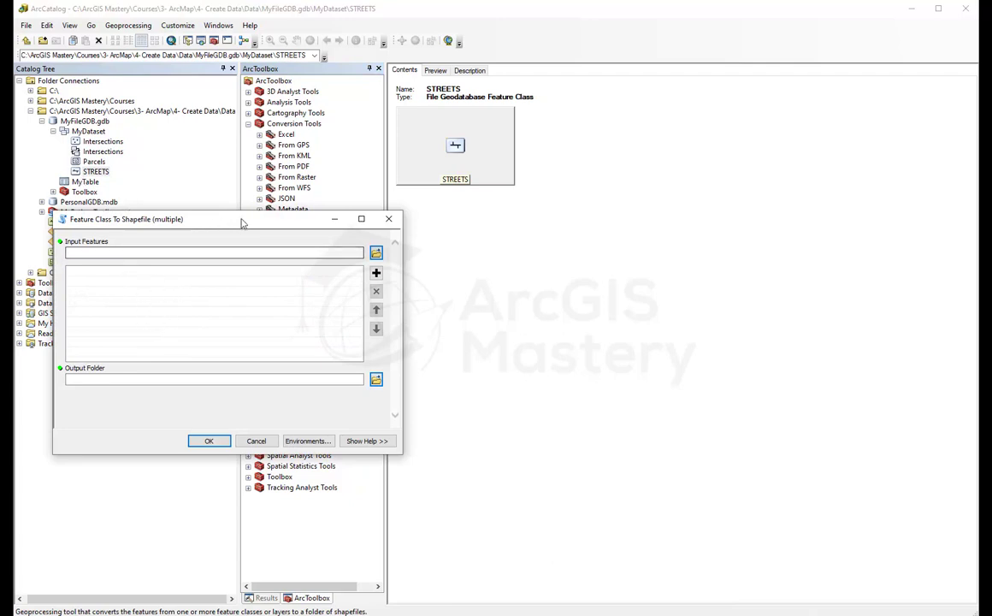
left_click_drag(241, 221, 424, 218)
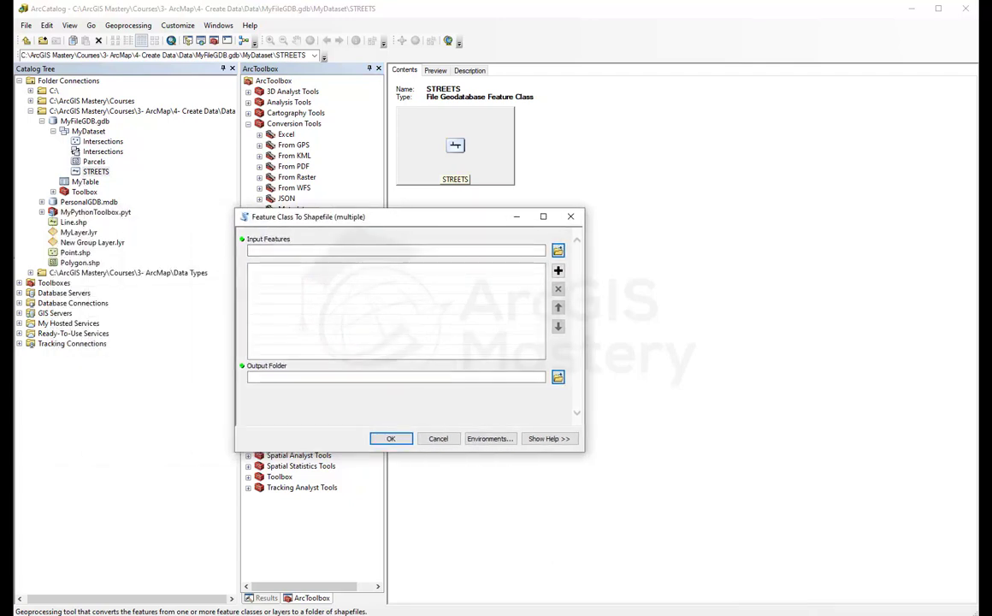
left_click(570, 216)
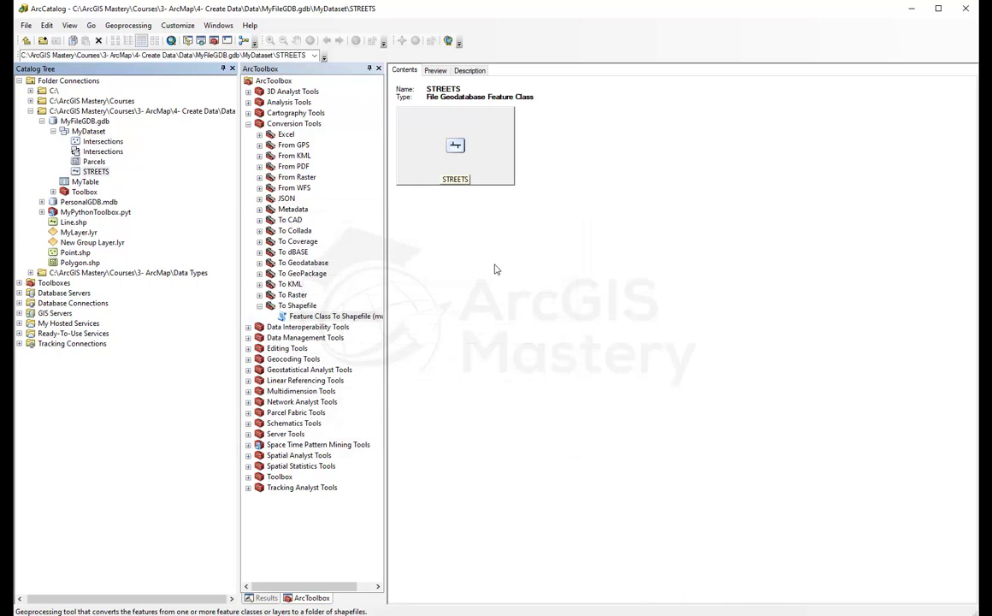
key("alt+Tab")
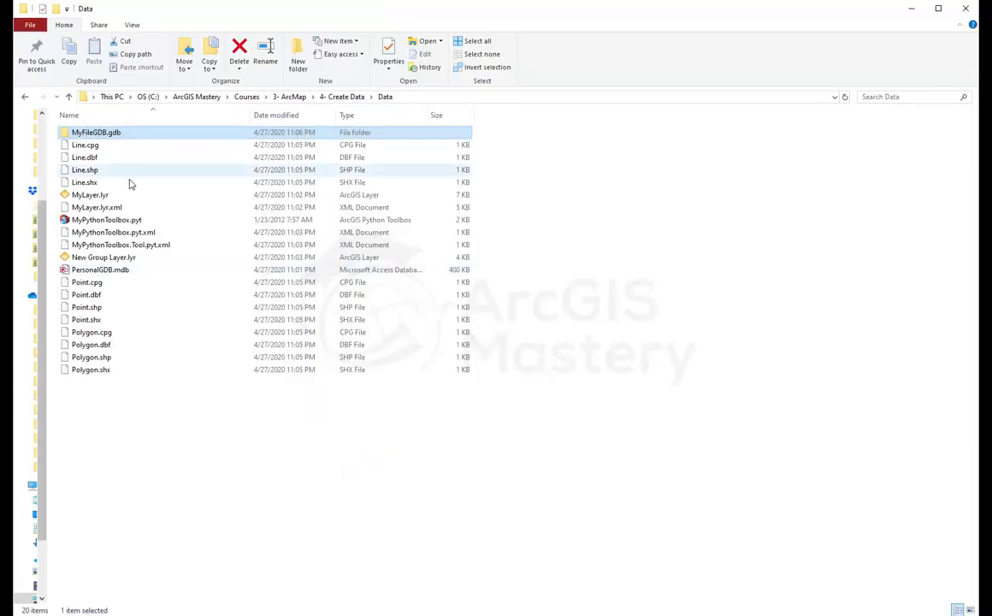
left_click(166, 394)
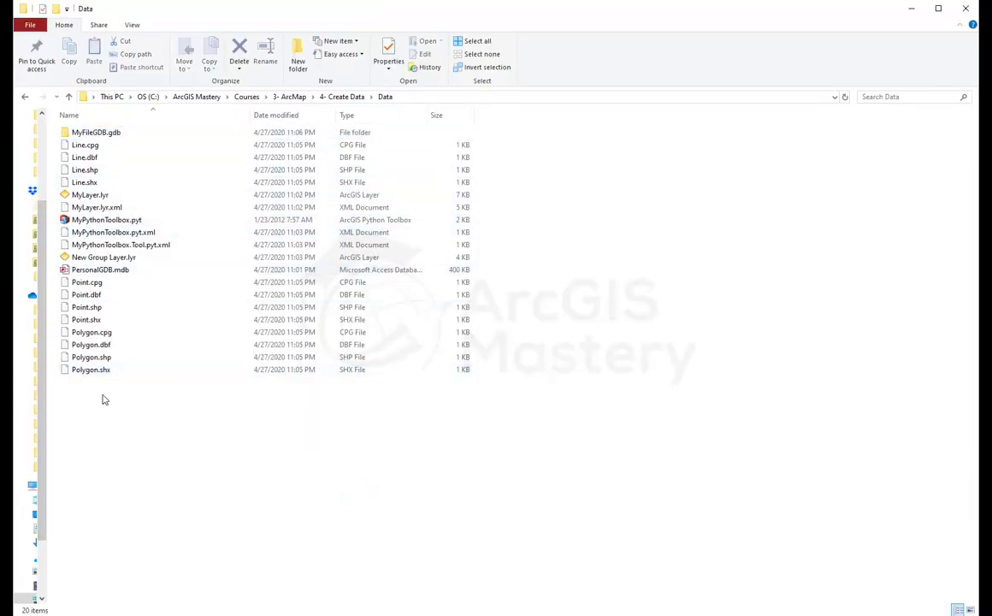
left_click(85, 179)
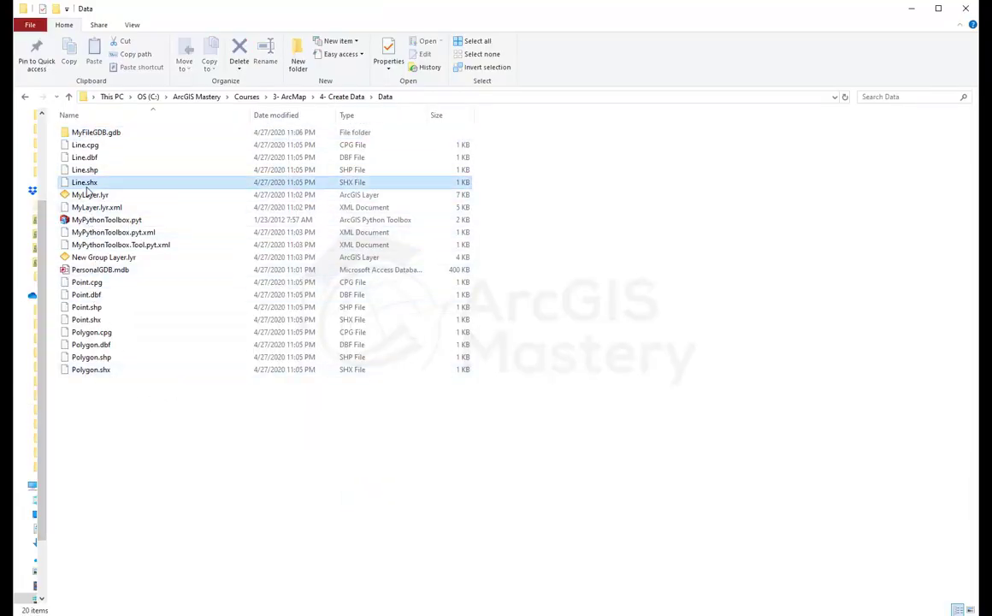
key("shift+Up")
key("shift+Up")
key("shift+Up")
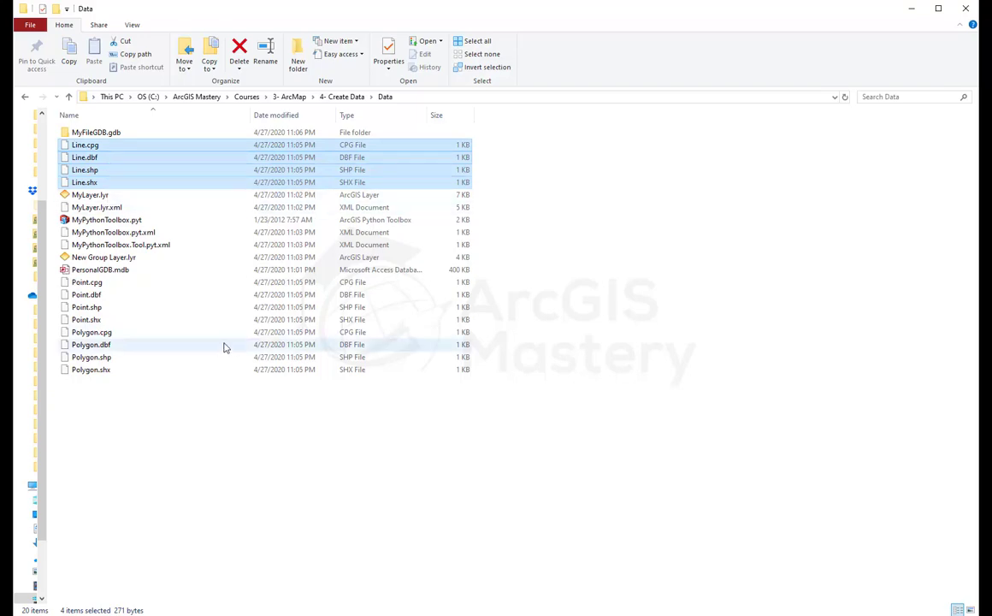
key("alt+Tab")
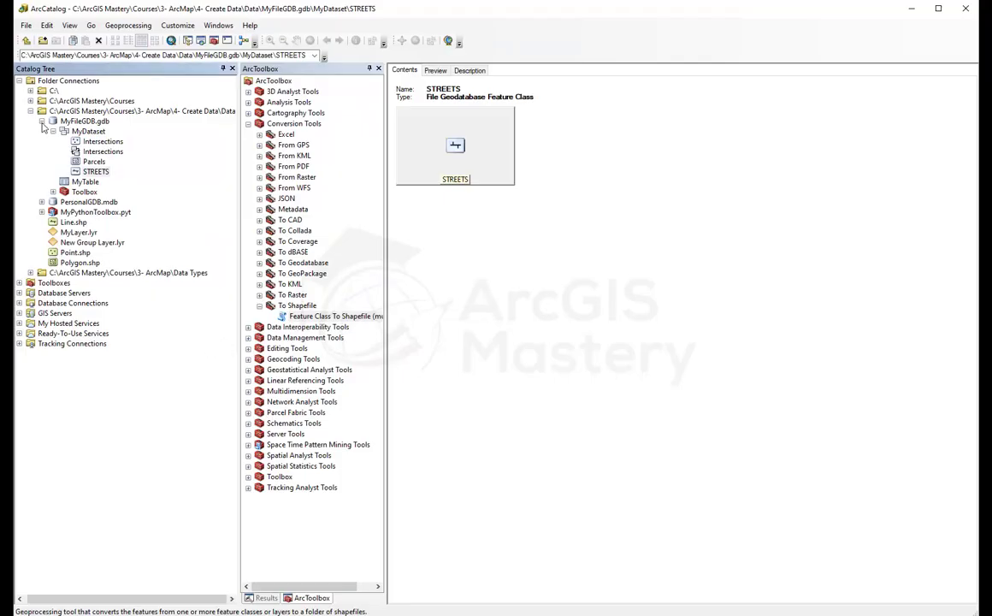
Step: Collapse MyFileGDB.gdb and check the context menus for the geodatabase and Data folder
double_click(72, 122)
right_click(446, 215)
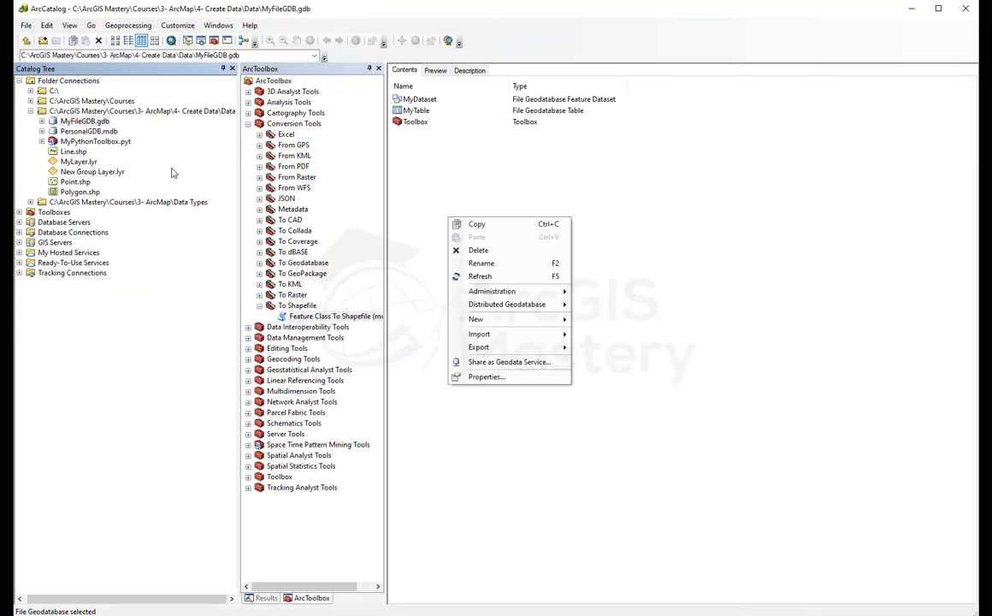
left_click(69, 111)
right_click(432, 225)
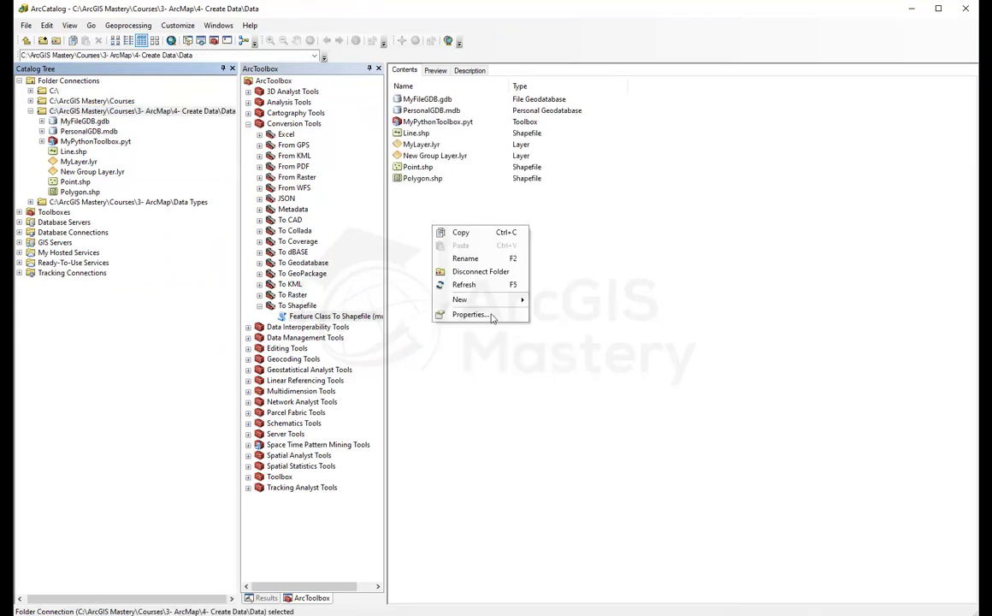
mouse_move(492, 306)
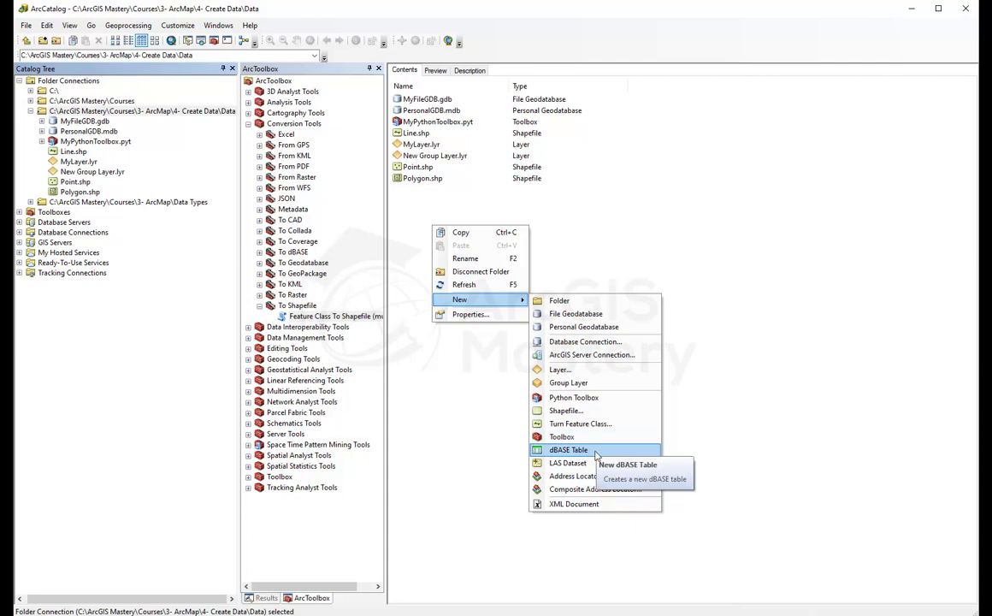
Step: Open MyFileGDB.gdb from the listing, then return to the Data folder's contents
left_click(423, 99)
double_click(423, 99)
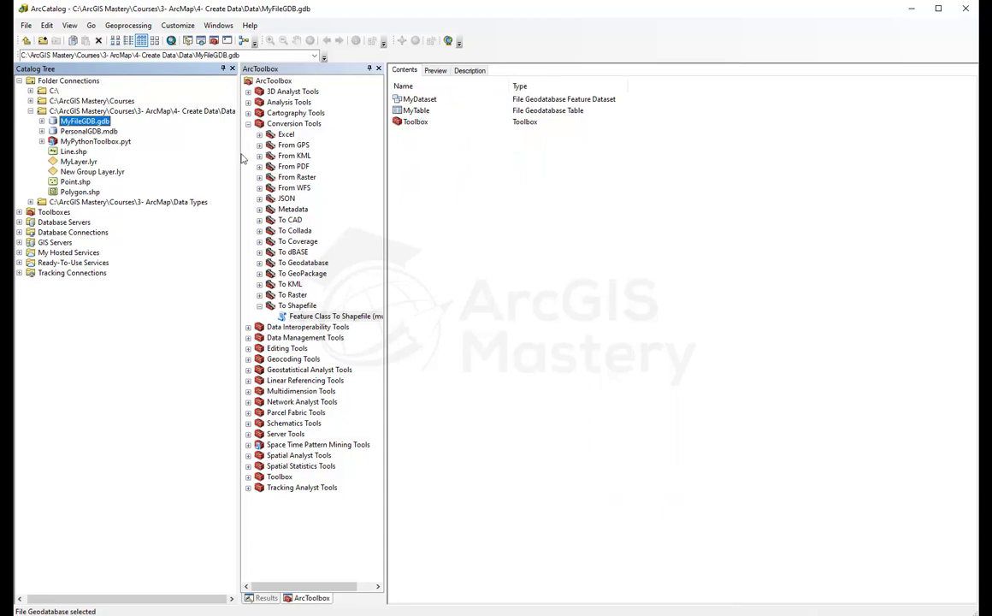
left_click(69, 110)
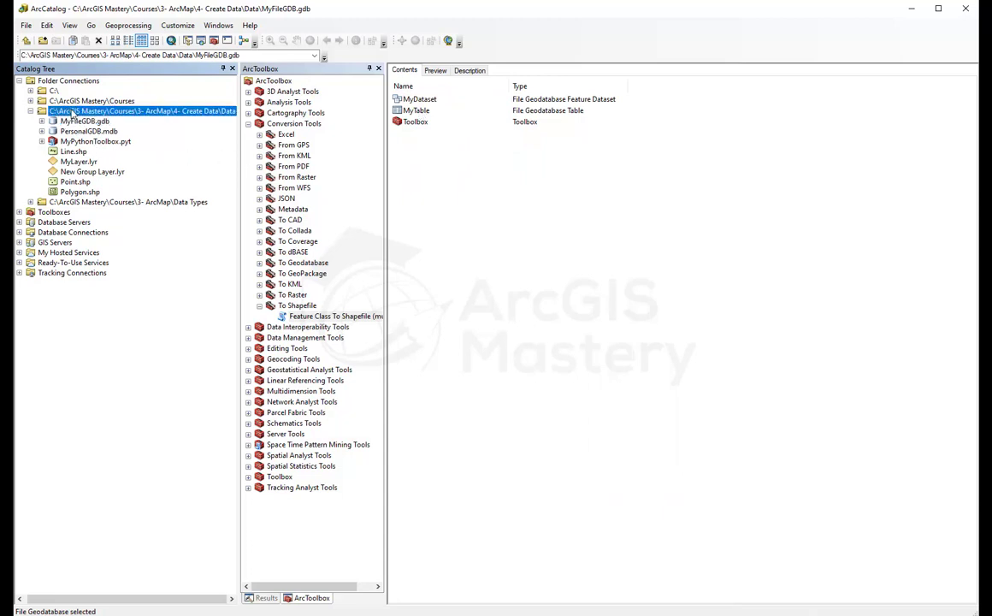
Step: Create a new LAS dataset in the Data folder and name it MyLAS
right_click(441, 232)
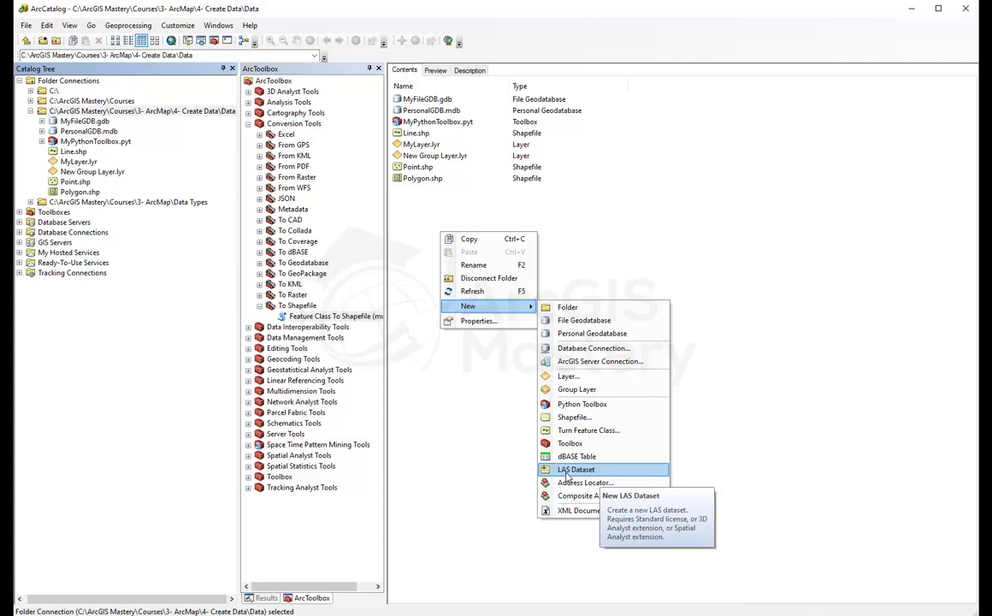
left_click(566, 472)
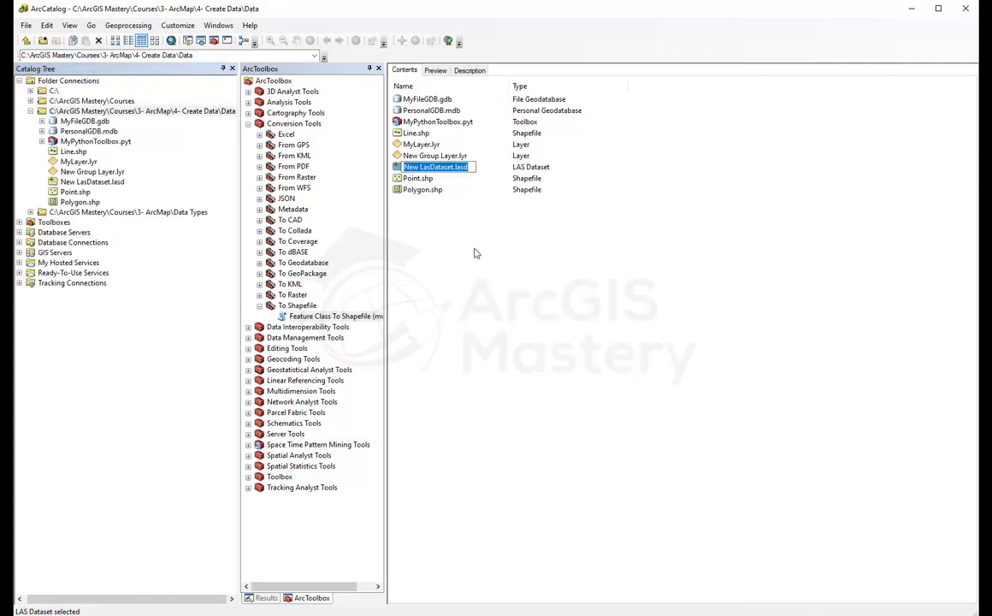
type("MyLAS")
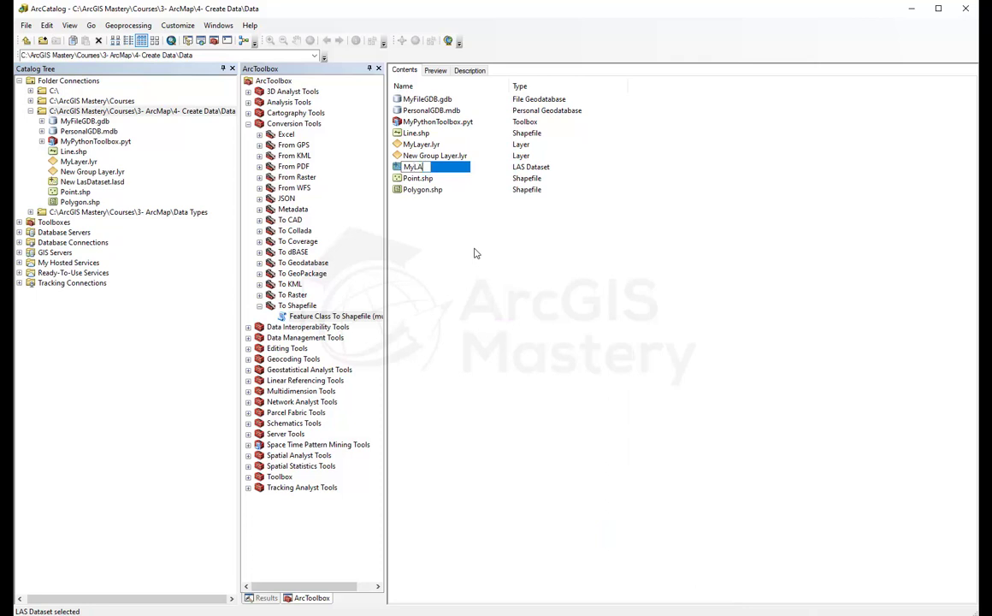
key("Return")
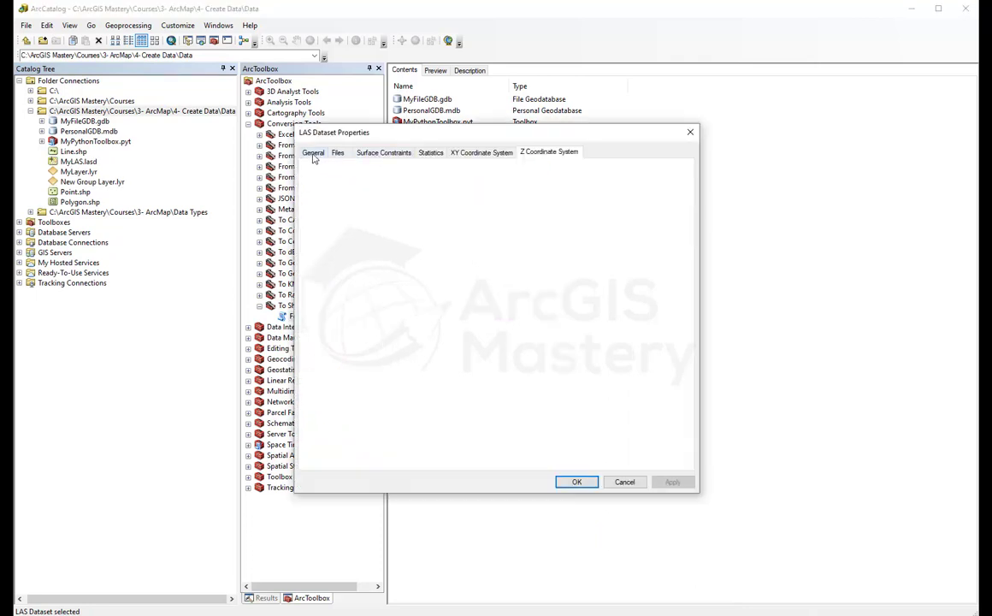
left_click(338, 153)
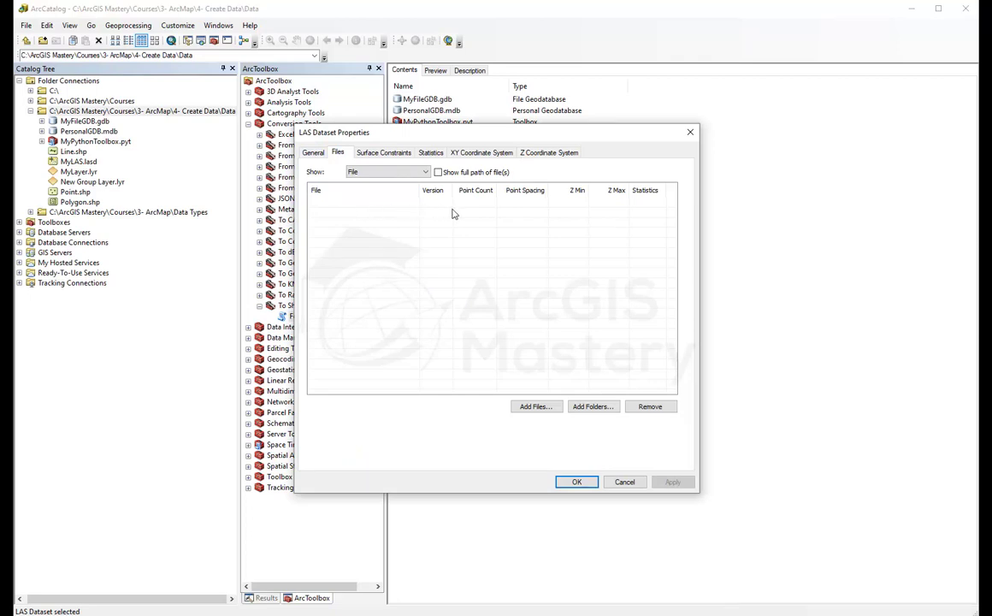
left_click(539, 408)
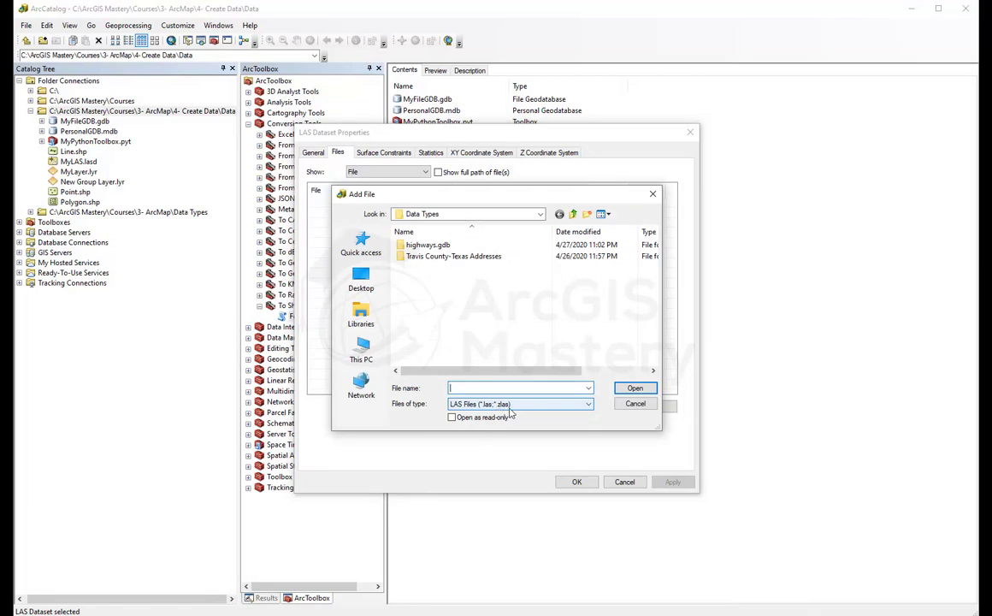
left_click(642, 405)
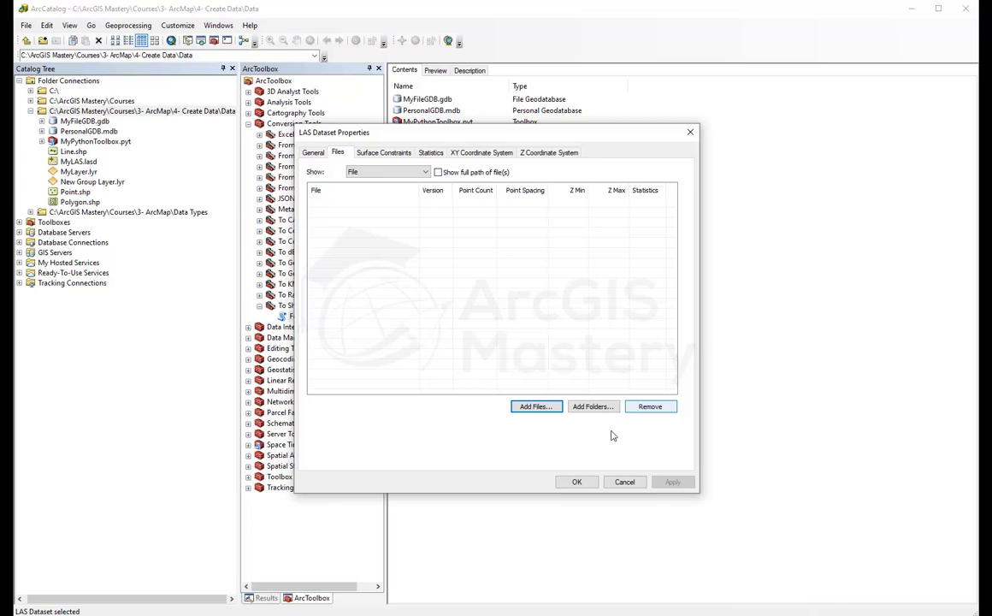
left_click(625, 483)
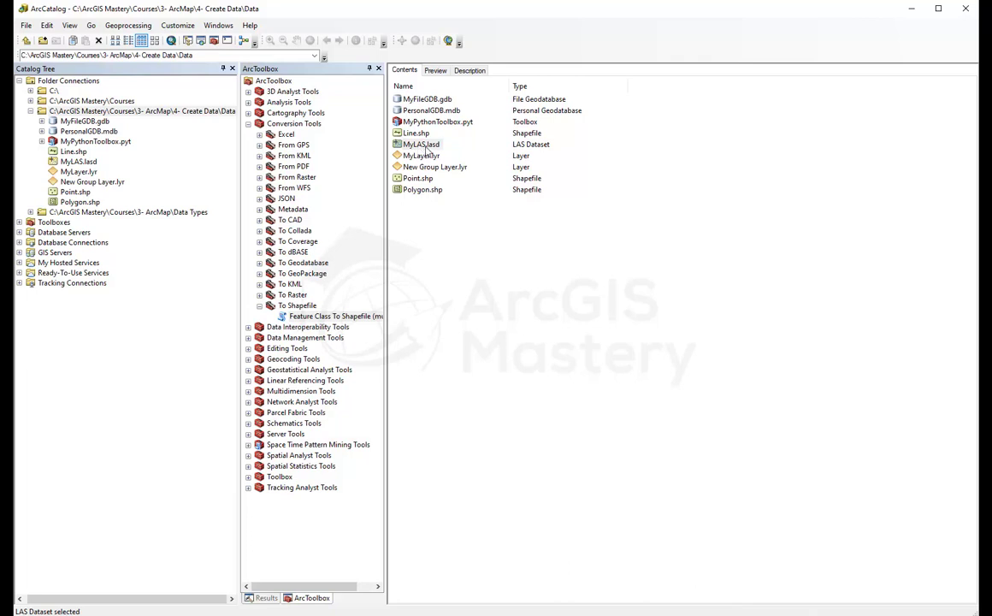
Step: Look through the New item submenu in the Contents pane, then dismiss it without creating anything
right_click(448, 247)
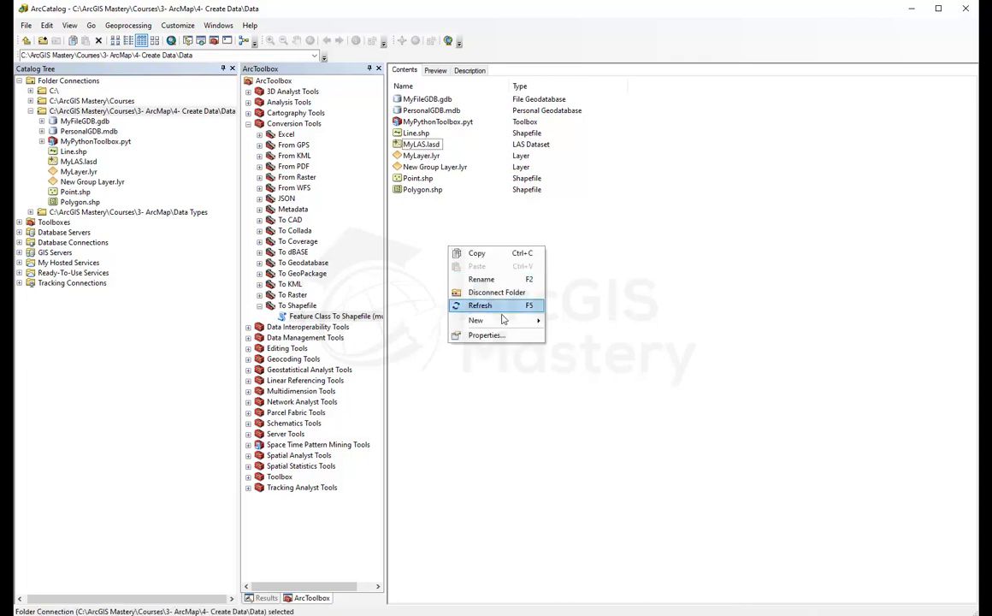
mouse_move(513, 319)
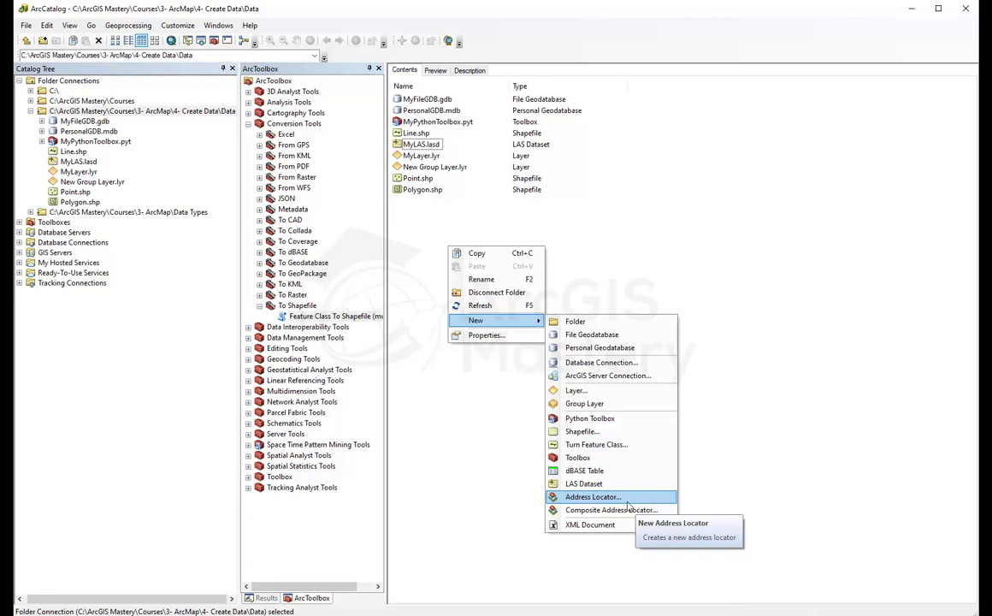
left_click(410, 445)
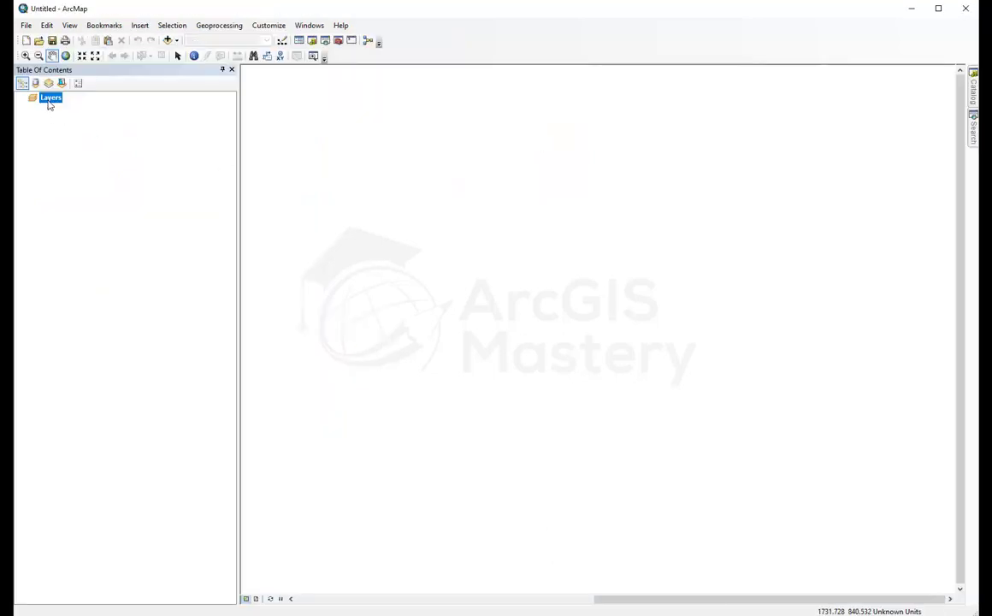
Step: Open the Add Data window from the Layers frame and close it without adding anything
right_click(49, 99)
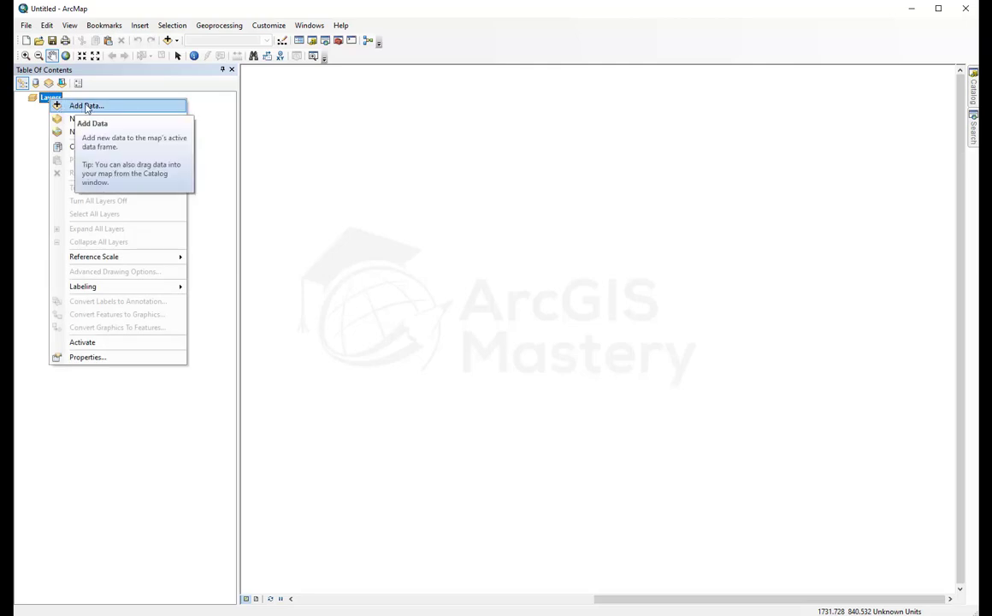
left_click(85, 106)
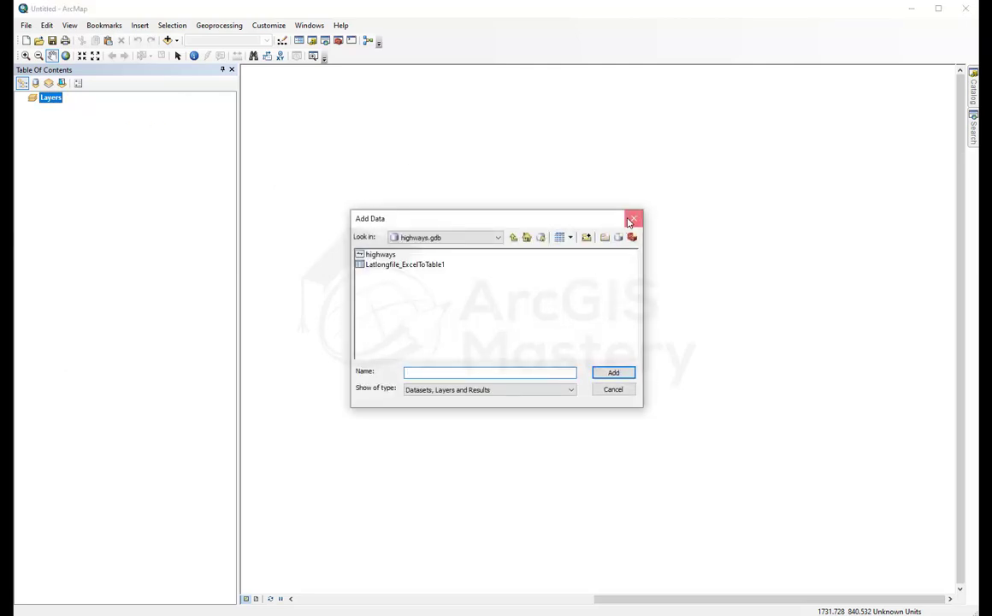
left_click(631, 219)
Step: Search ArcGIS Online for 'street map' and add World Street Map to the map
left_click(177, 41)
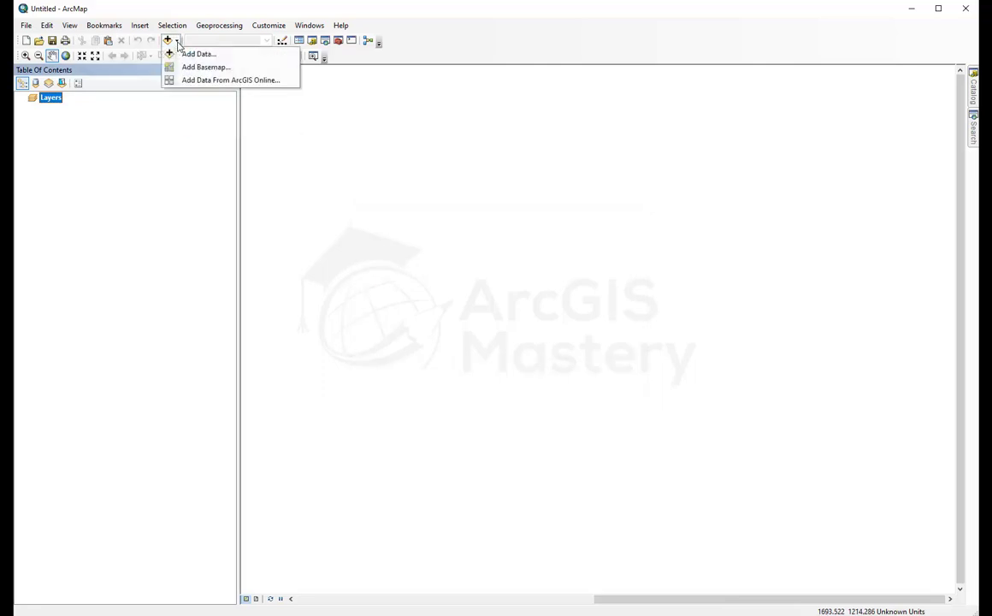
left_click(242, 88)
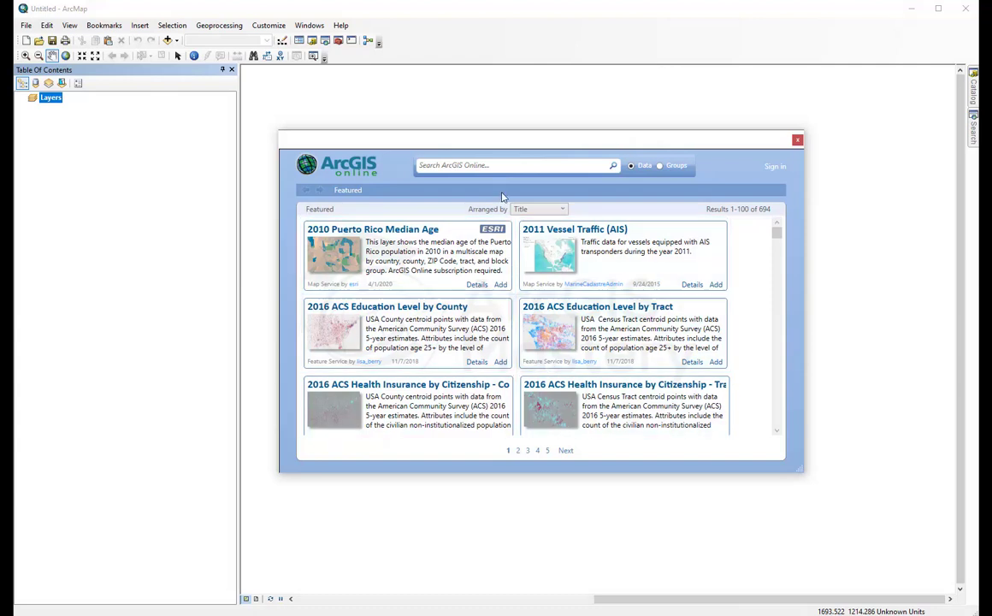
left_click(497, 165)
type("street map")
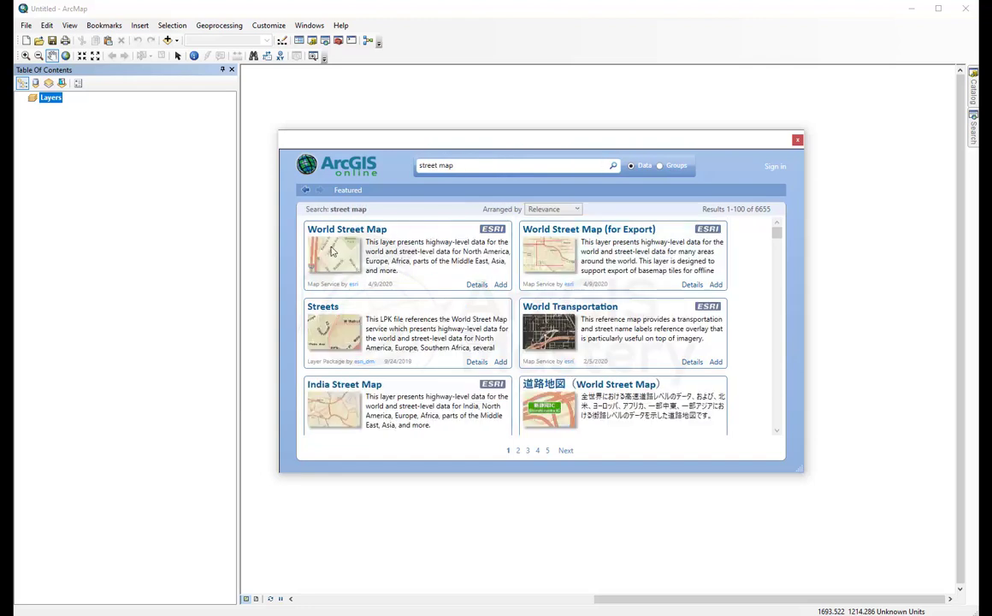
left_click(500, 284)
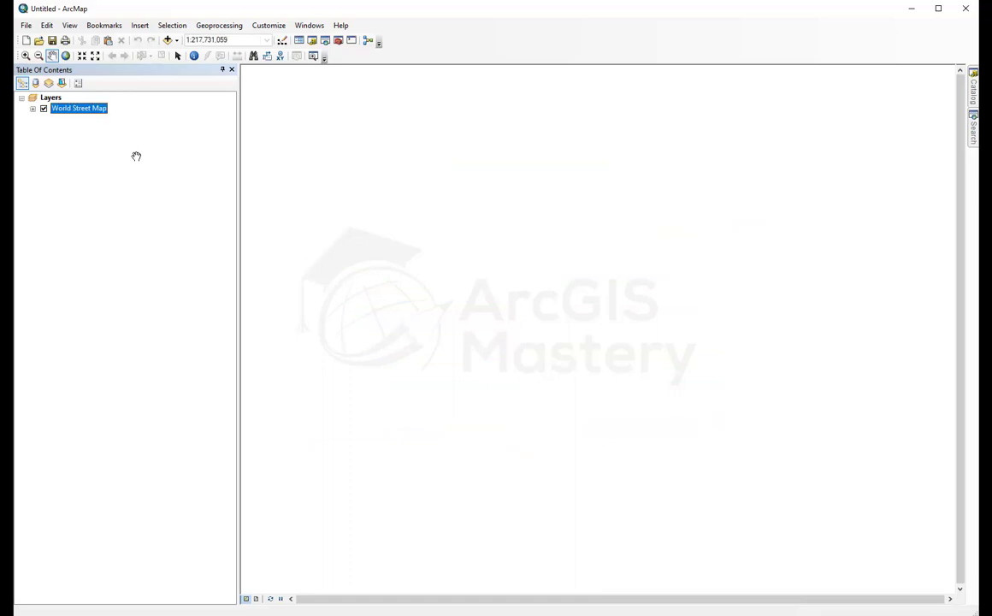
Step: Reopen the ArcGIS Online data browser and move its window to the right
left_click(176, 41)
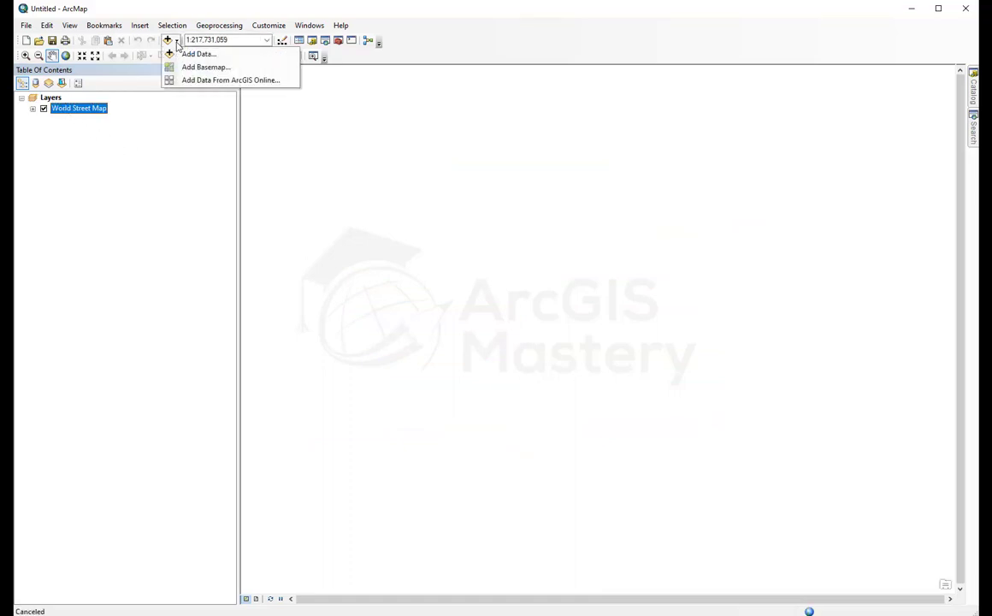
left_click(204, 80)
left_click_drag(410, 162, 611, 154)
Step: Sign in through organization URL arcgismastery, entering the account username and password
left_click(723, 179)
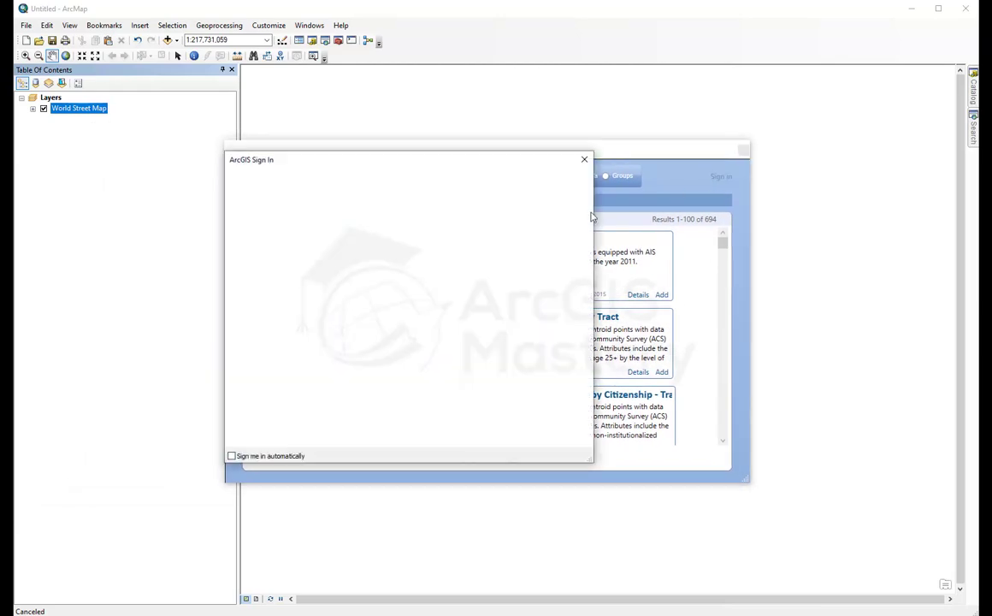
left_click(345, 368)
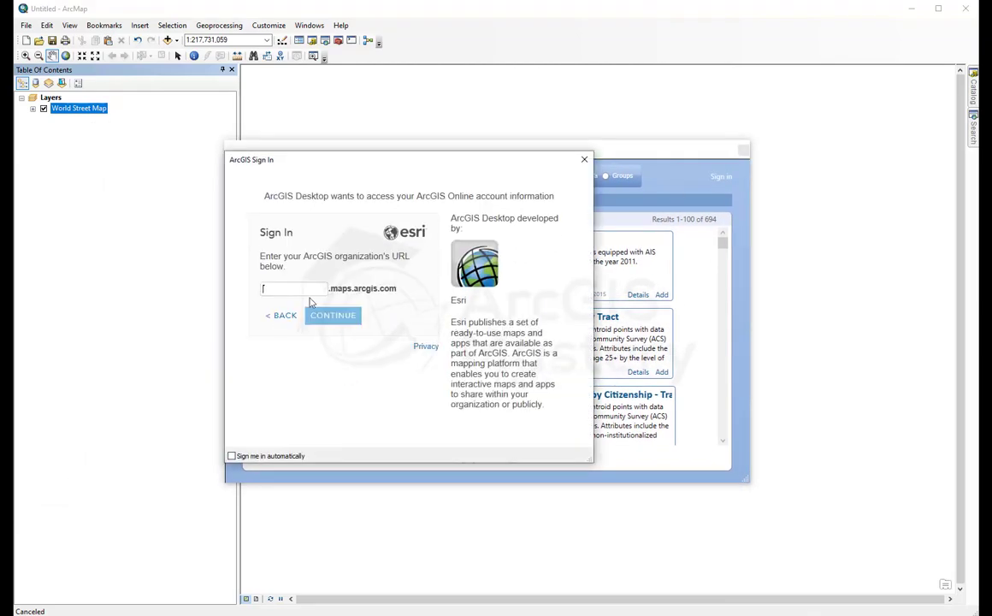
type("arcgismatseryu")
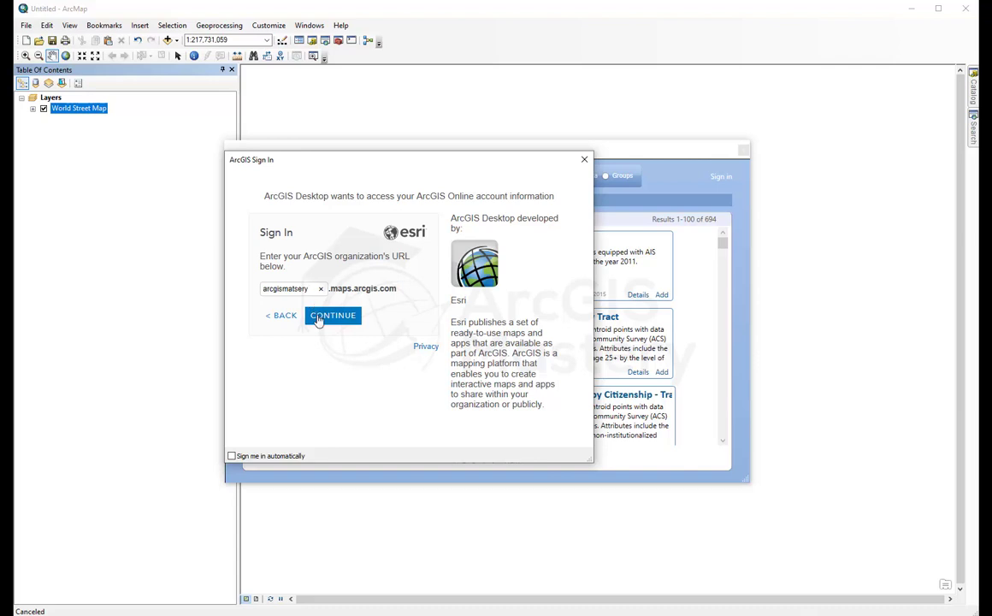
key("BackSpace")
key("BackSpace")
key("BackSpace")
key("BackSpace")
type("stery")
left_click(349, 318)
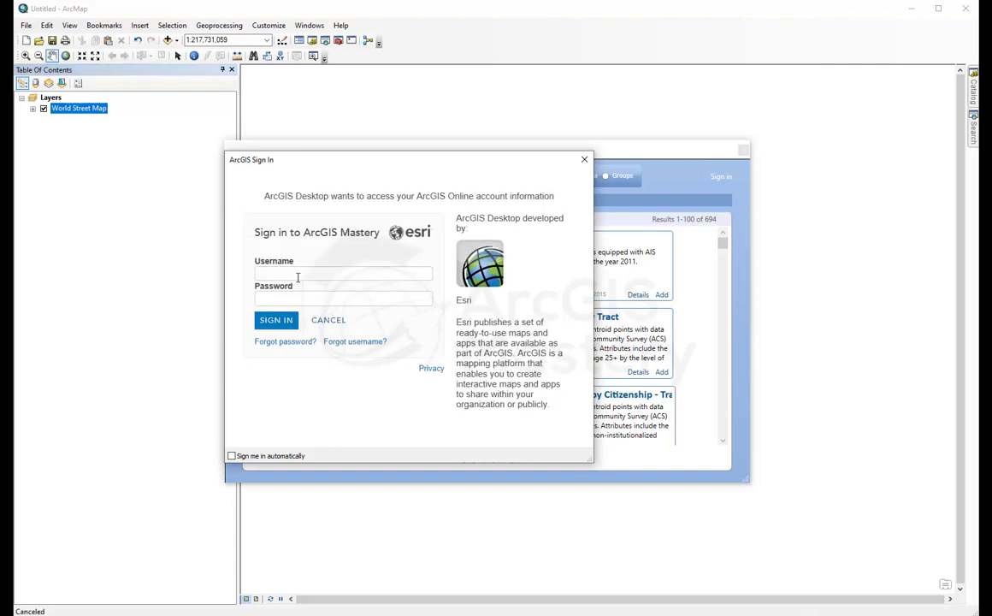
key("Return")
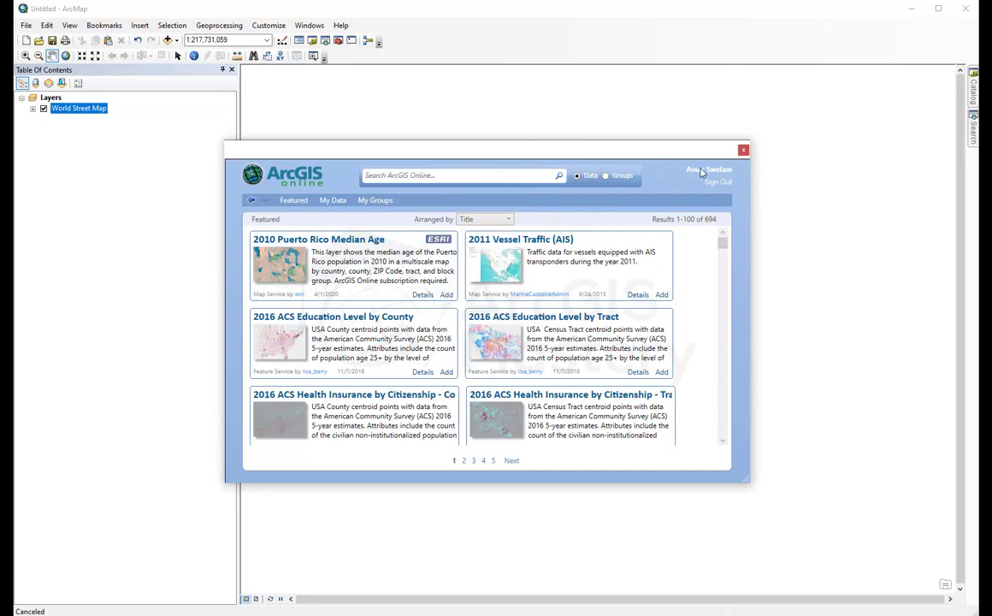
Step: Add the Lat long file layer from My Data, then show the Catalog window
left_click(333, 200)
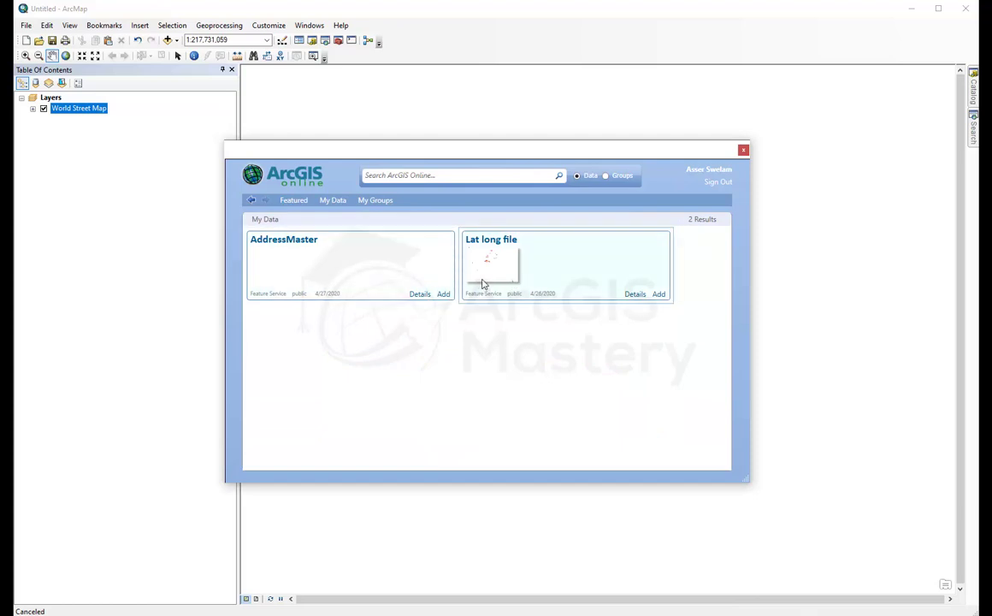
left_click(659, 294)
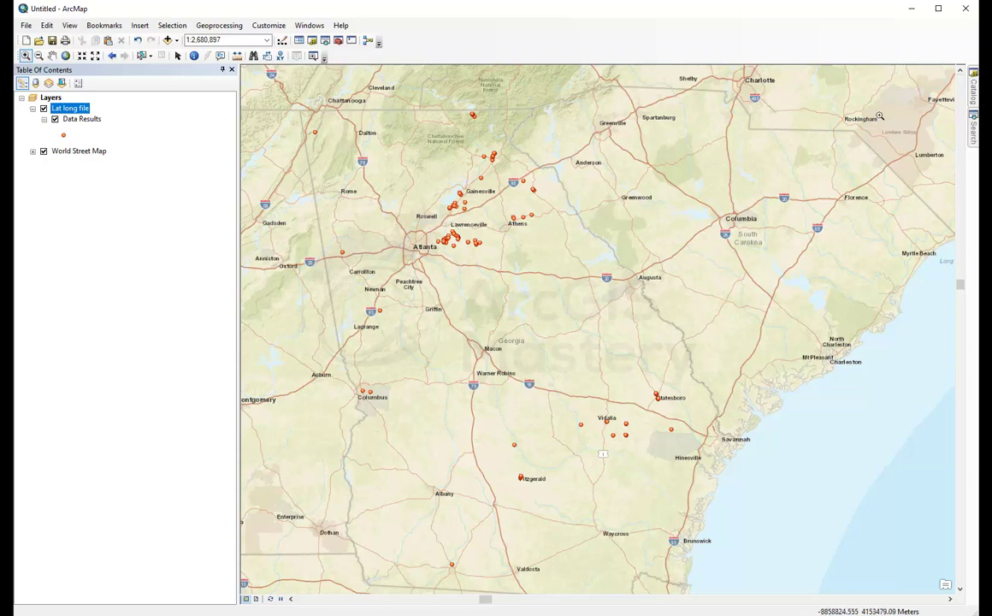
left_click(972, 96)
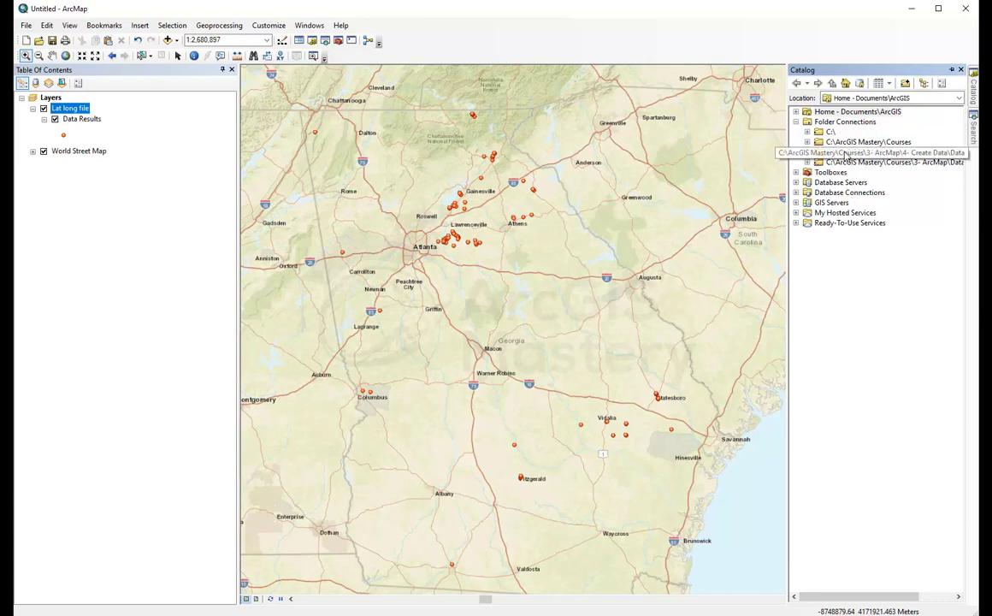
Step: Drag Point.shp and Polygon.shp into the map, dismissing the missing spatial reference warnings
left_click(807, 152)
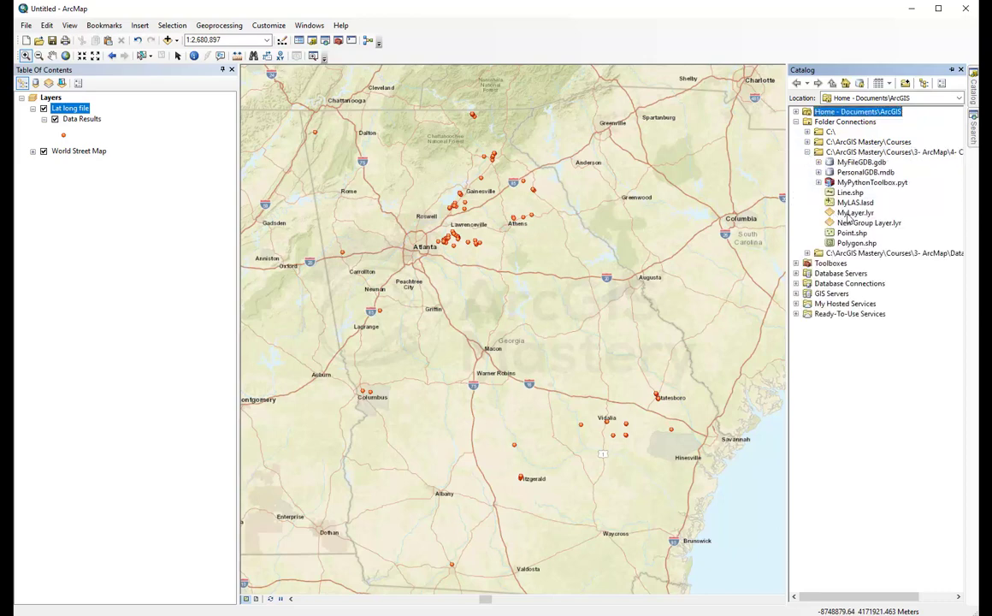
left_click(852, 244)
left_click(852, 233)
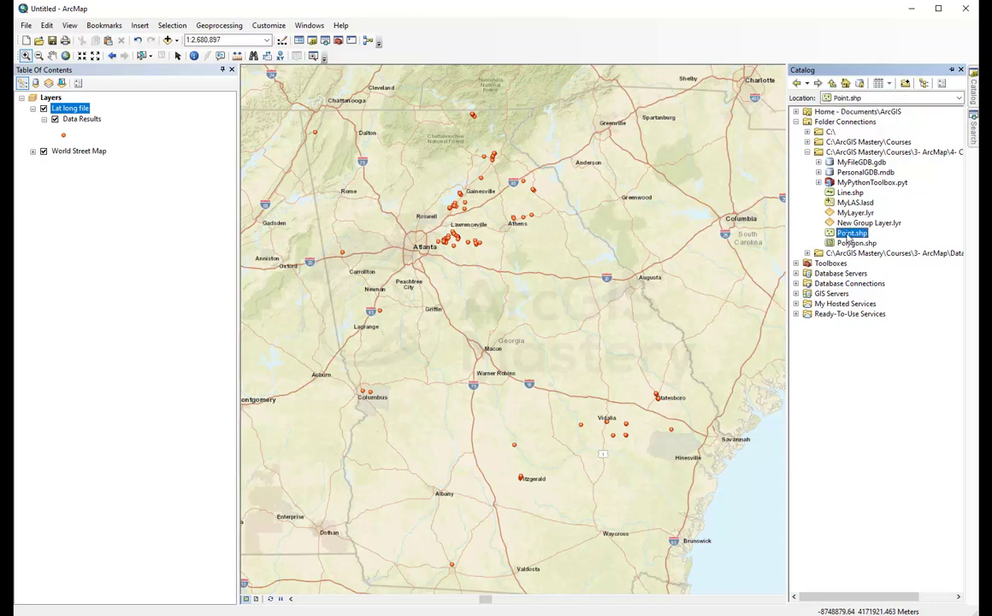
left_click_drag(851, 233, 137, 224)
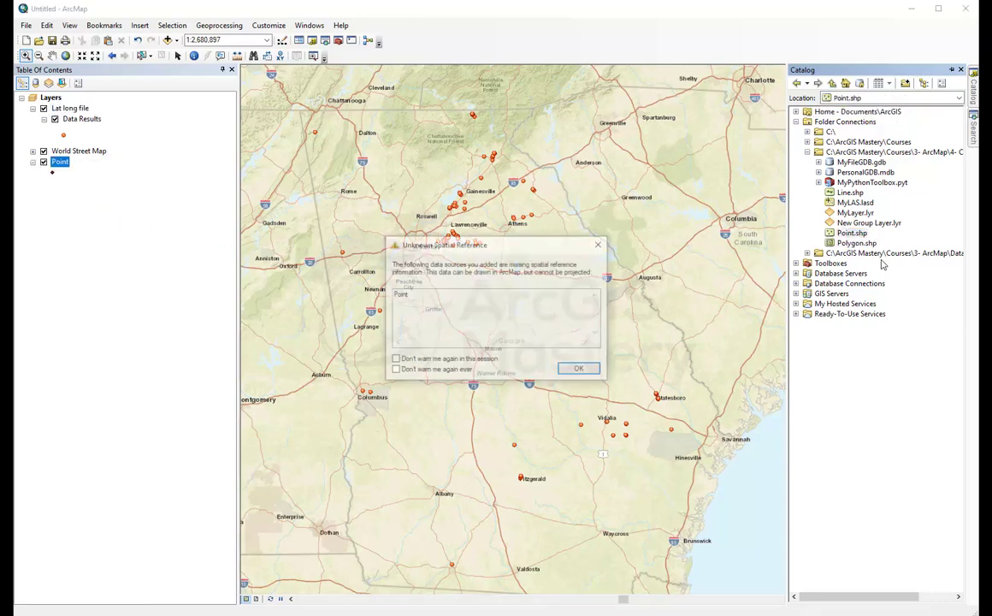
left_click(585, 370)
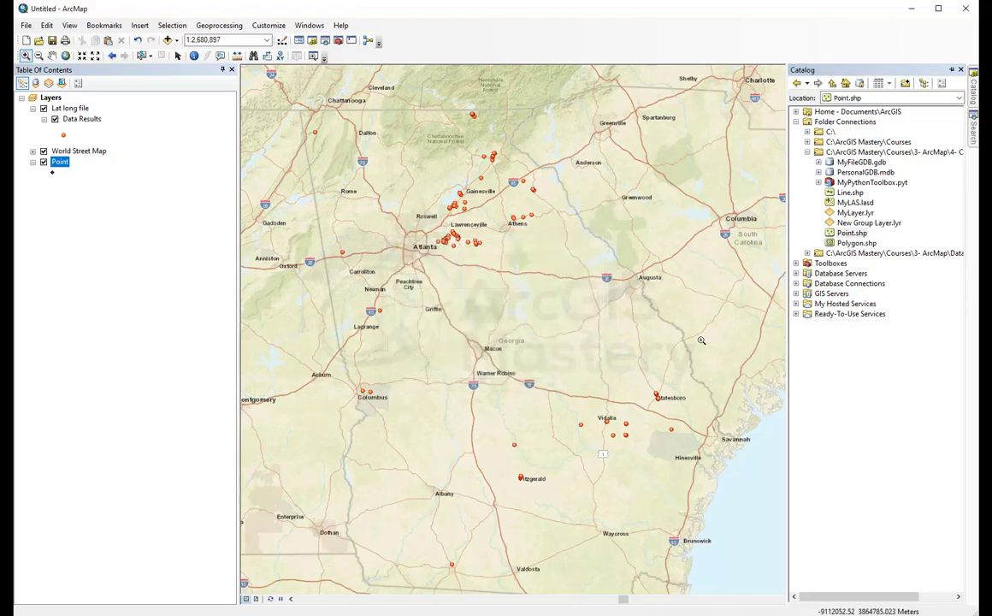
left_click_drag(852, 243, 162, 232)
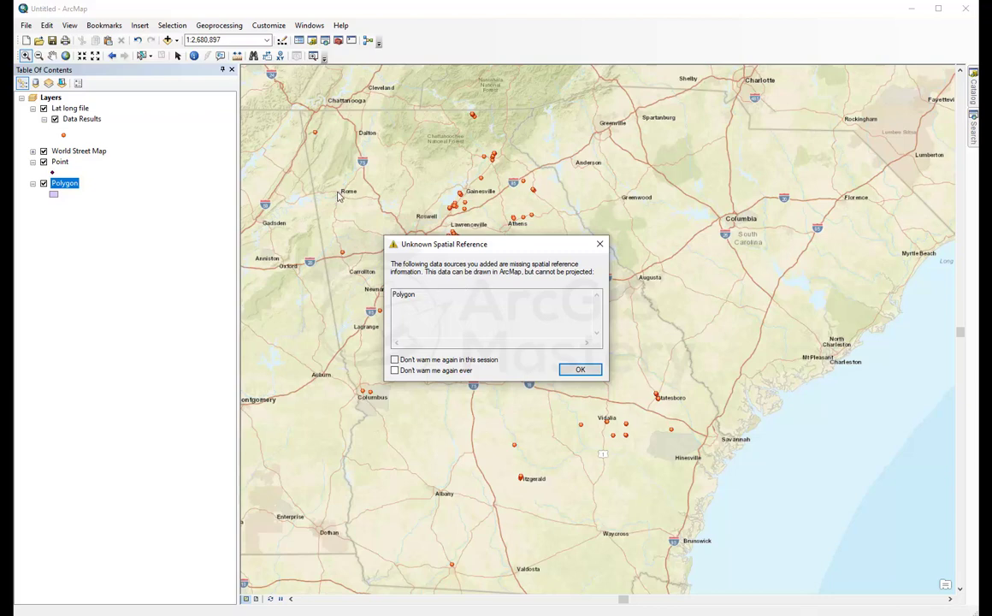
left_click(579, 372)
Step: Add Intersections, Parcels and STREETS from MyFileGDB.gdb > MyDataset to the table of contents
mouse_move(972, 99)
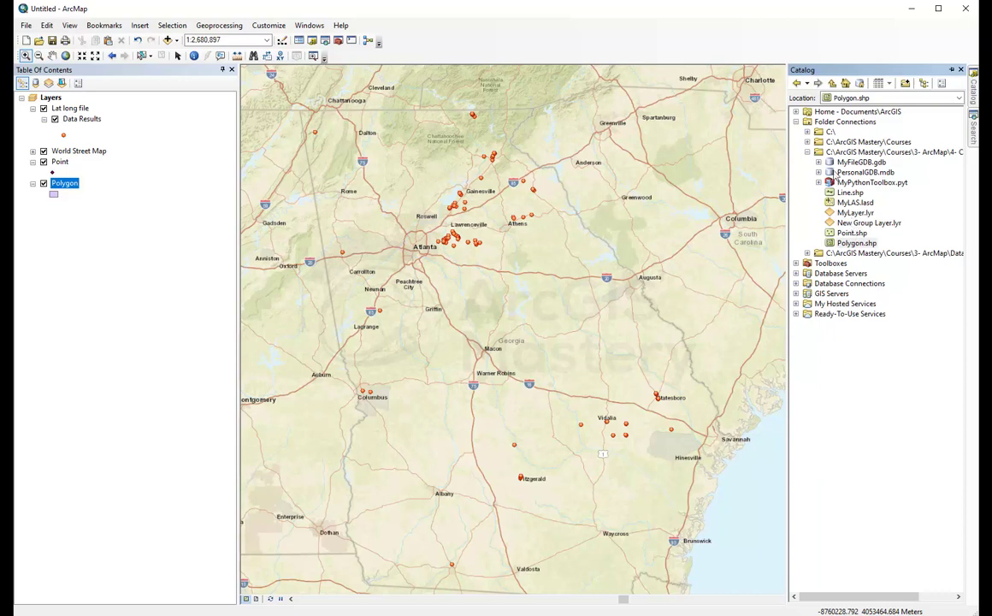
left_click(818, 162)
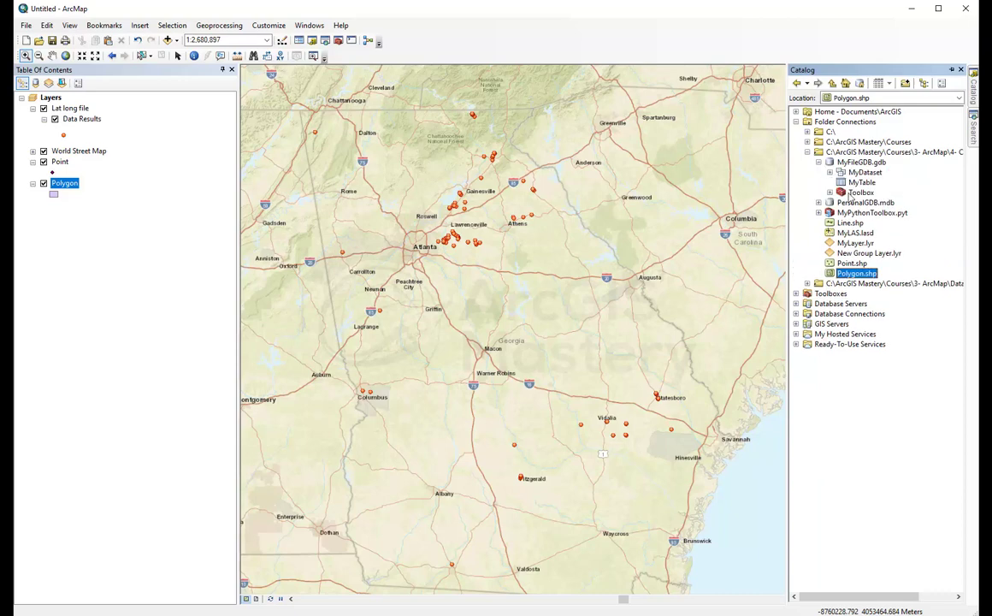
left_click(829, 172)
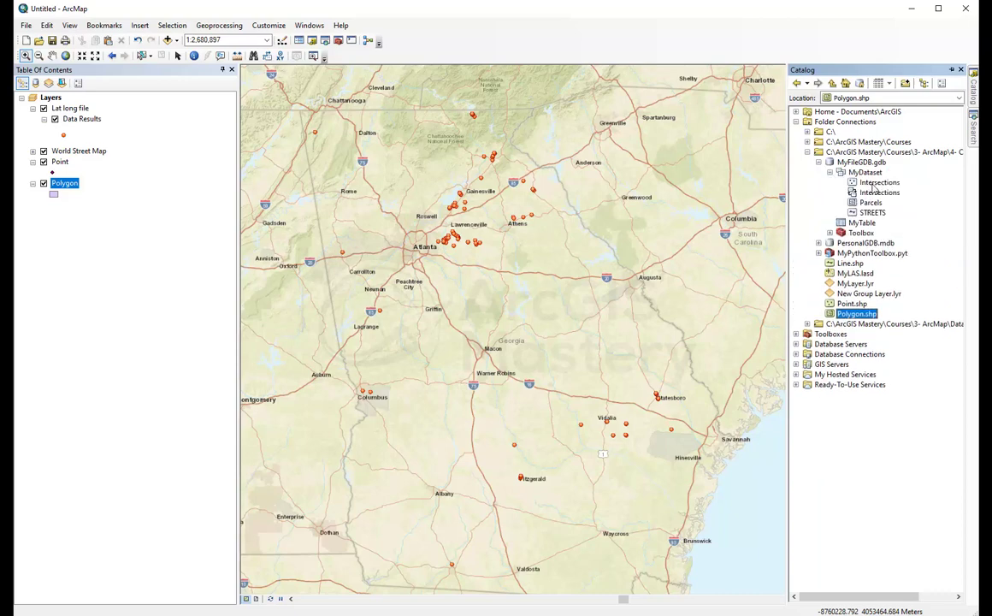
left_click_drag(870, 182, 118, 269)
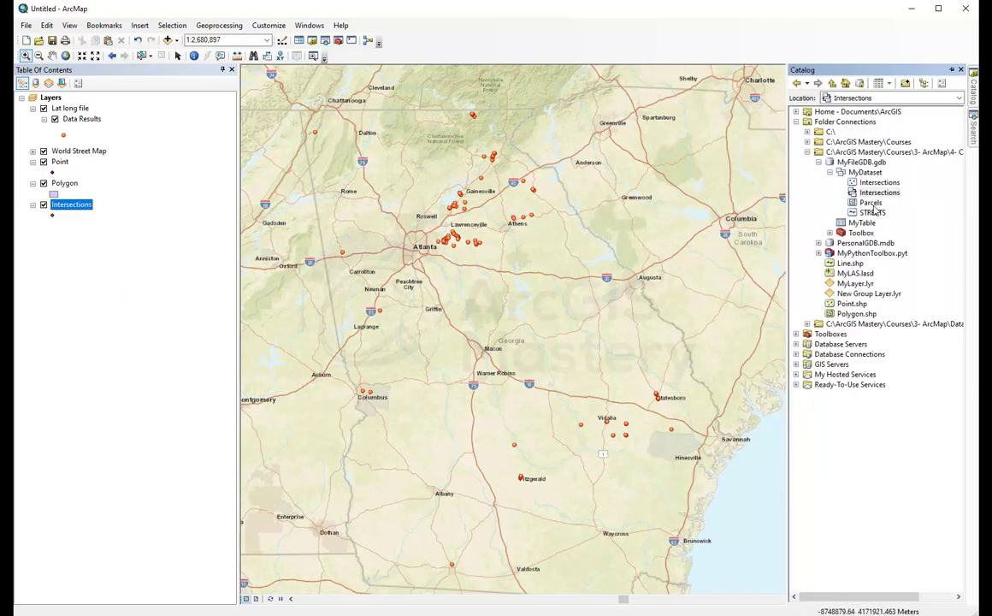
left_click_drag(870, 202, 122, 321)
left_click_drag(878, 212, 115, 305)
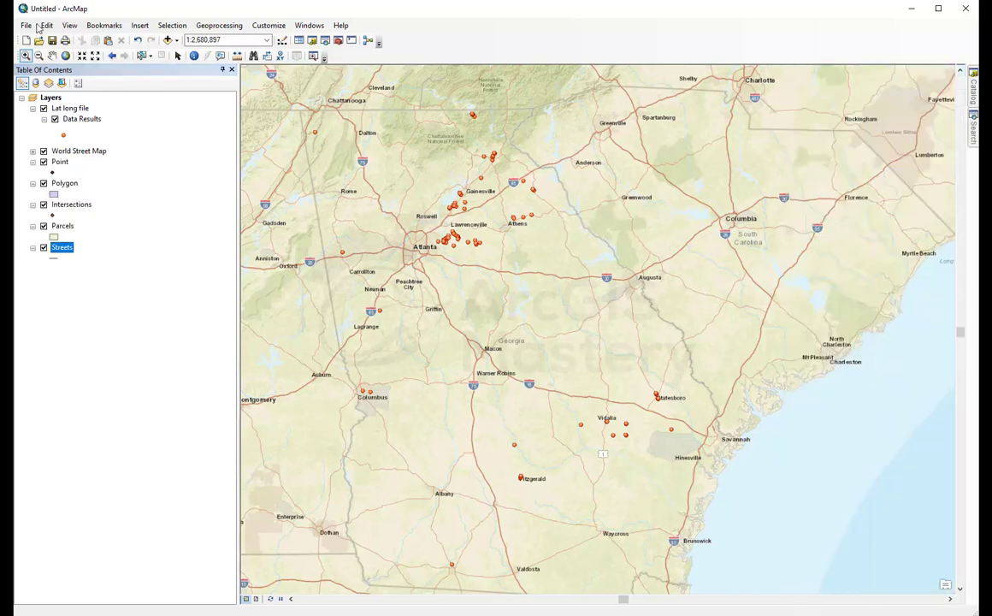
Step: Save the map document as DataEdit.mxd in the 4- Create Data\Data folder
left_click(26, 25)
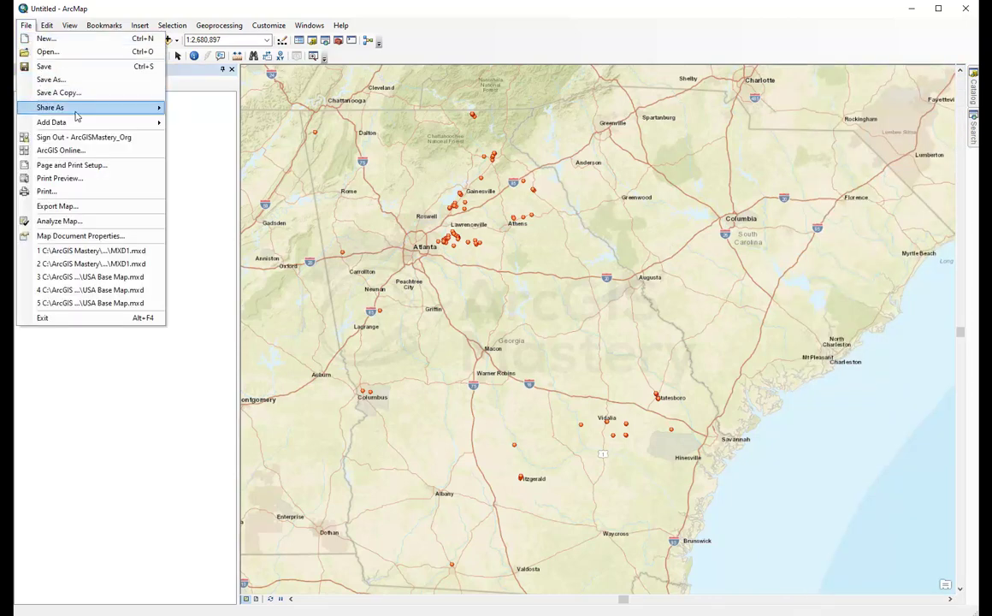
mouse_move(72, 107)
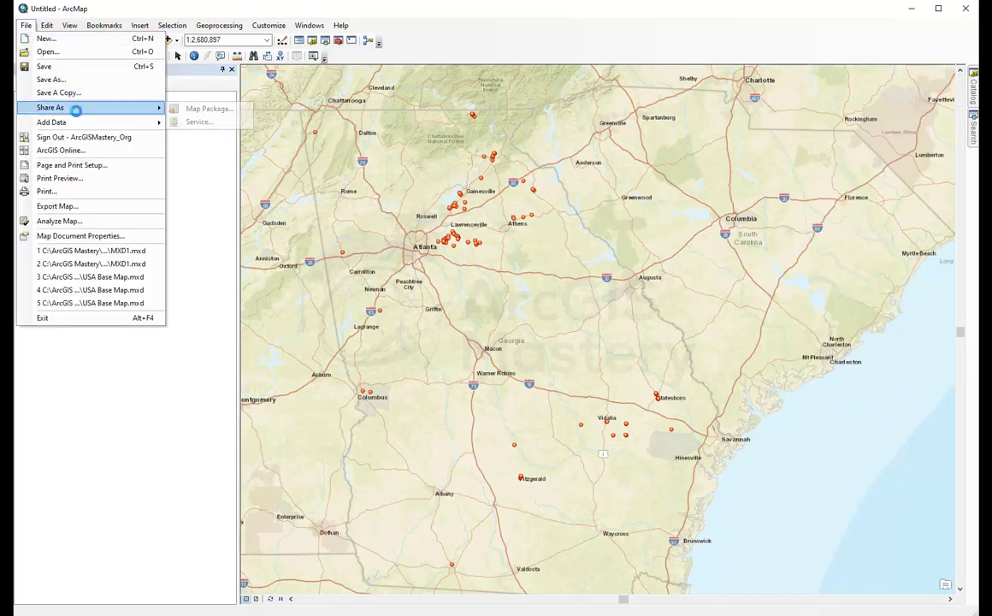
left_click(49, 67)
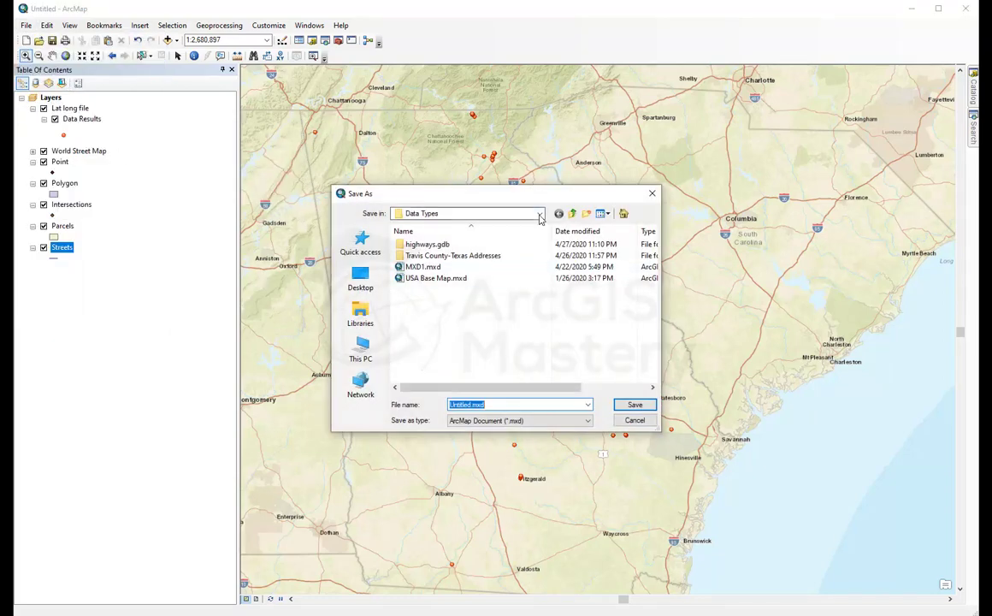
left_click(572, 214)
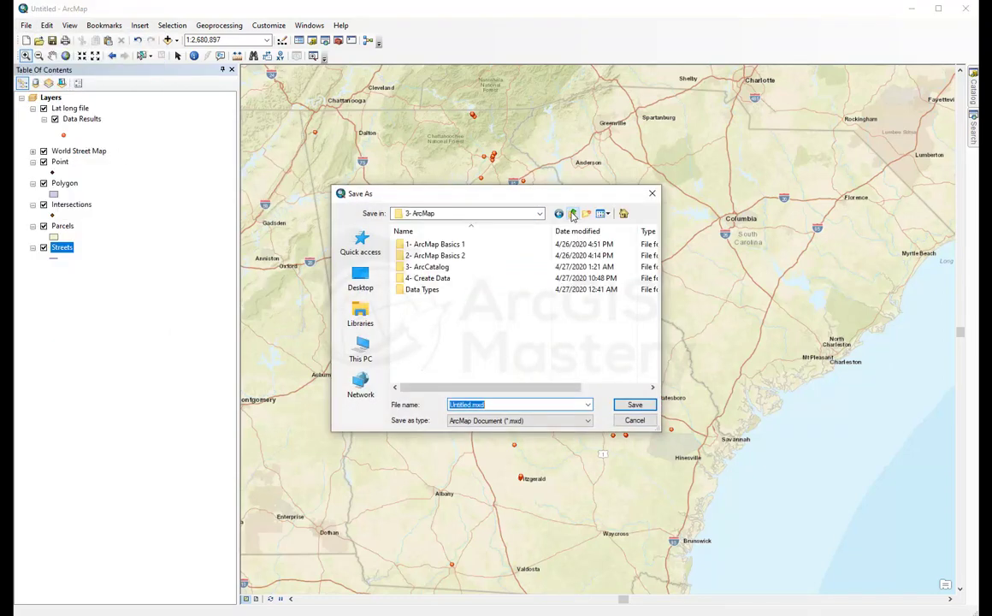
double_click(437, 279)
double_click(414, 246)
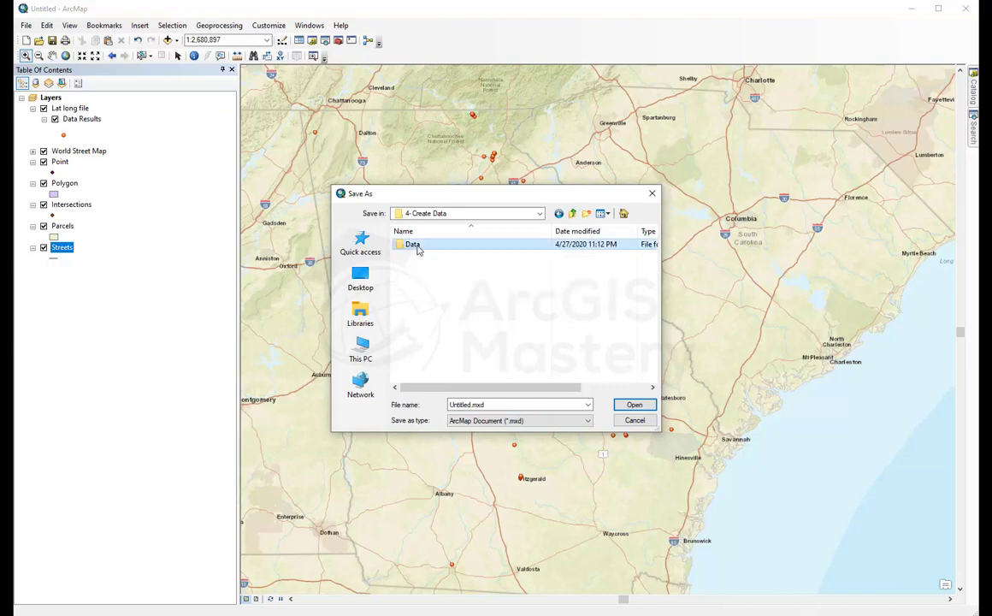
double_click(466, 403)
left_click(470, 404)
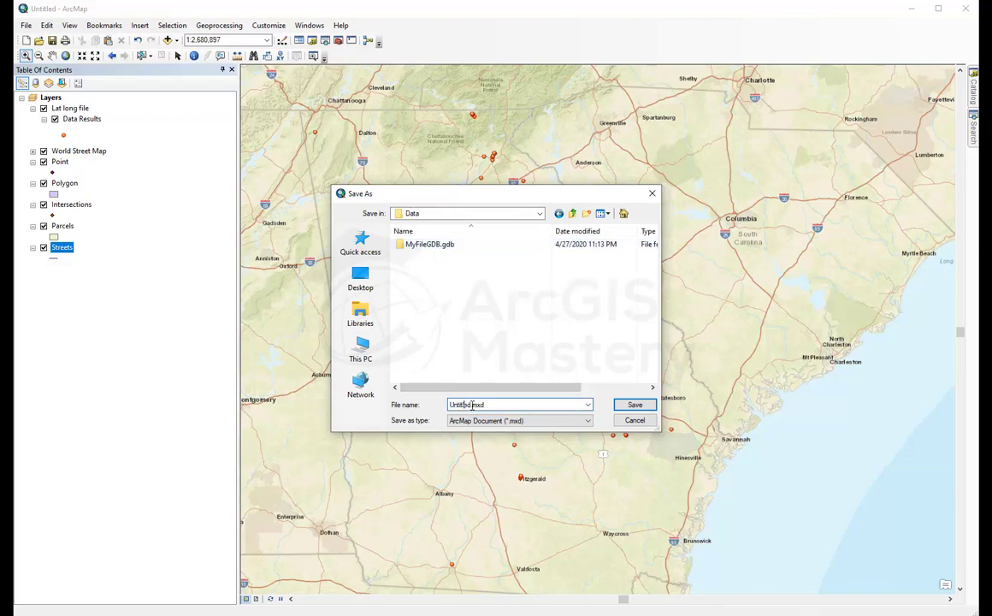
left_click_drag(469, 405, 296, 405)
type("DataEdit")
key("Return")
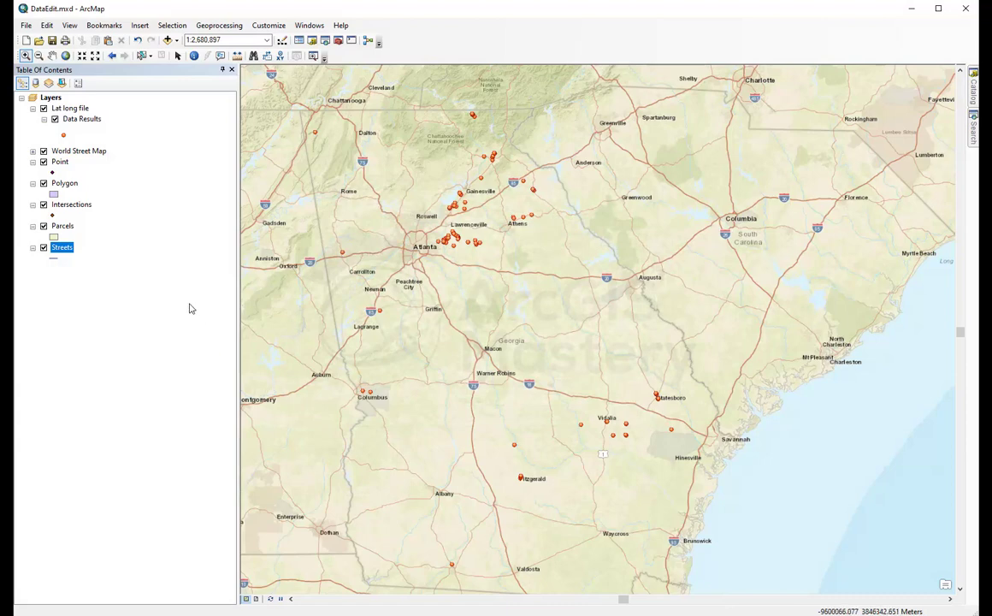